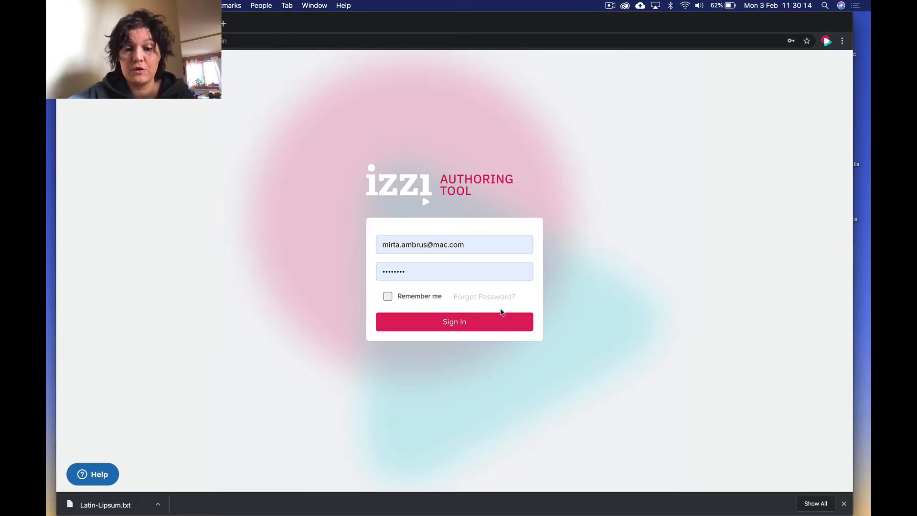
# Sign in to the authoring tool with the prefilled credentials and open the list of pages
pyautogui.click(484, 324)
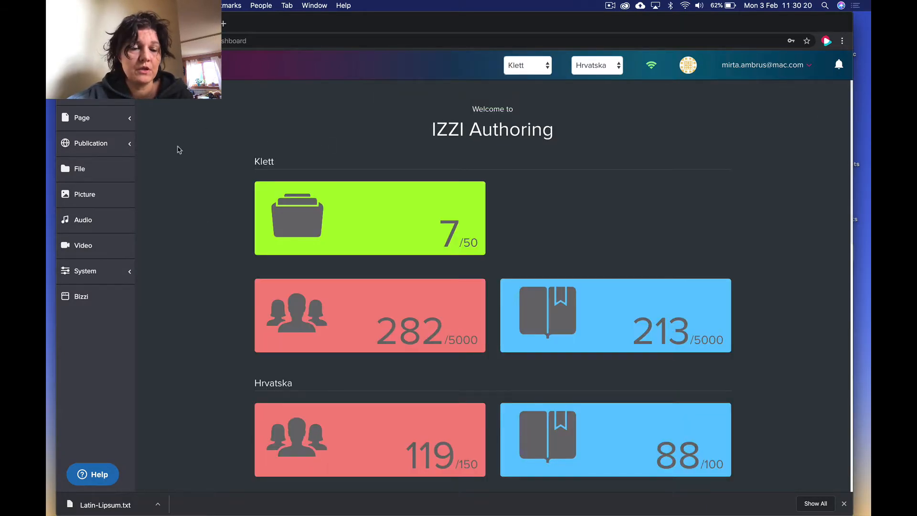
pyautogui.click(131, 120)
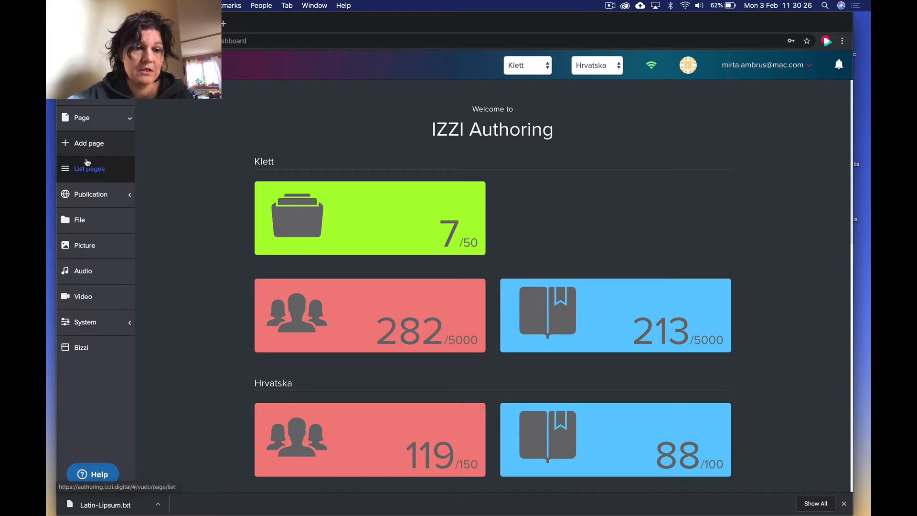
pyautogui.click(87, 170)
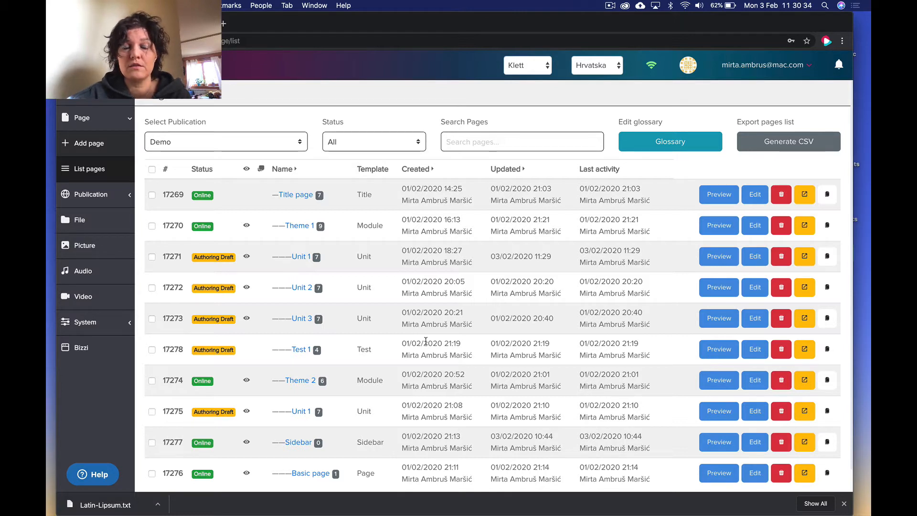
# Choose the Demo publication and open the Unit 1 page under Theme 1 for editing
pyautogui.click(297, 149)
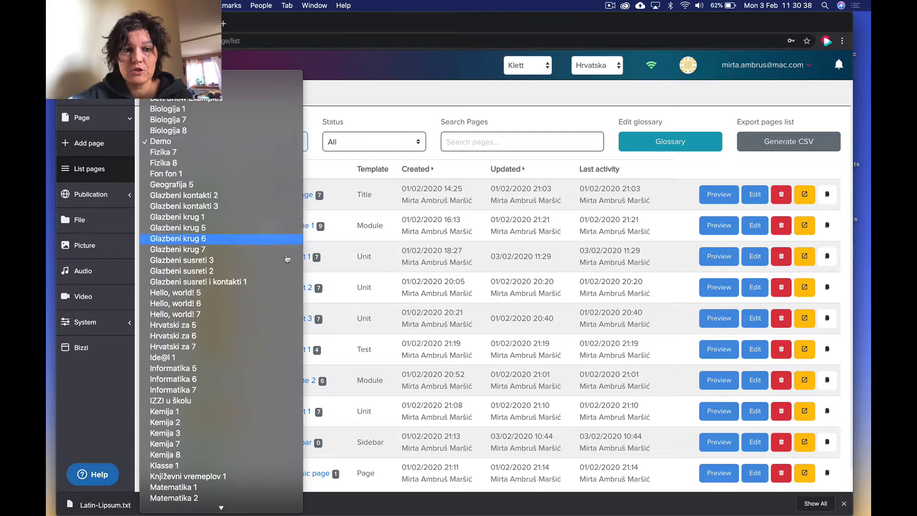
pyautogui.click(285, 141)
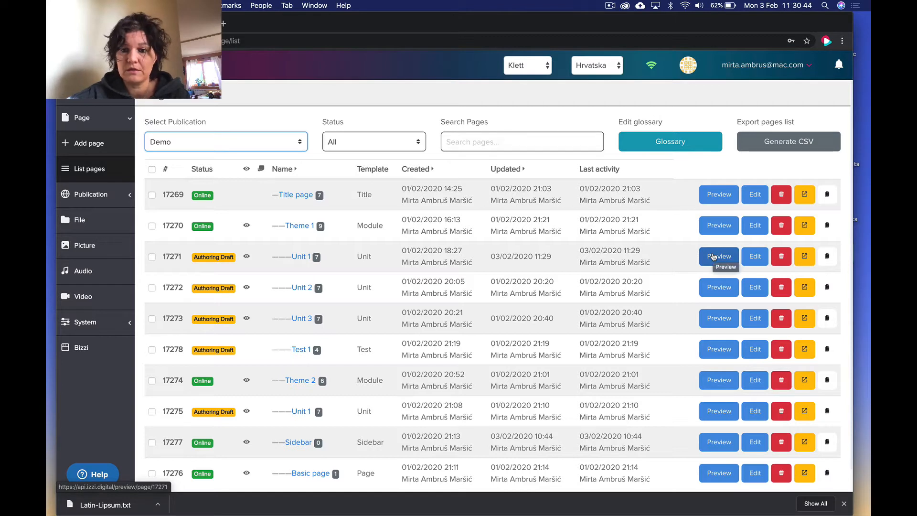
pyautogui.click(756, 257)
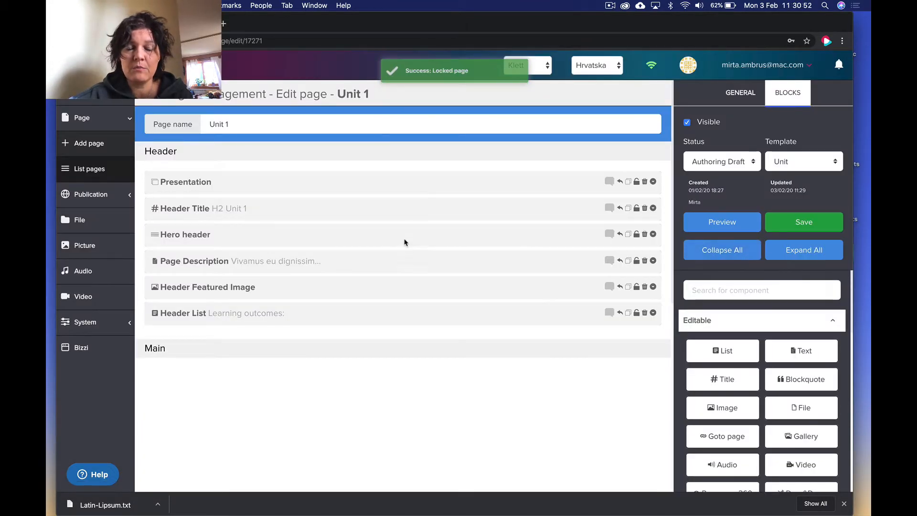
# Examine the Header, Main and Footer sections of the Unit 1 page
pyautogui.scroll(-2, 415, 309)
pyautogui.scroll(-3, 416, 310)
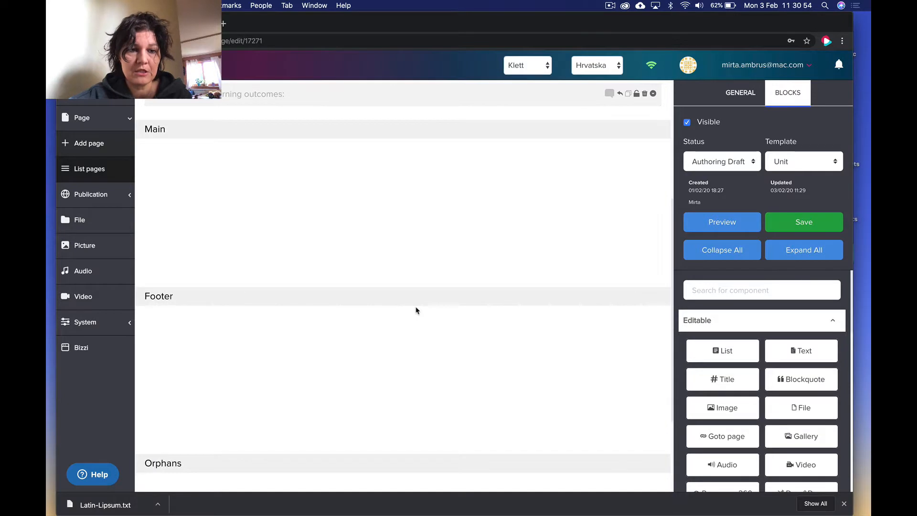
pyautogui.scroll(5, 415, 310)
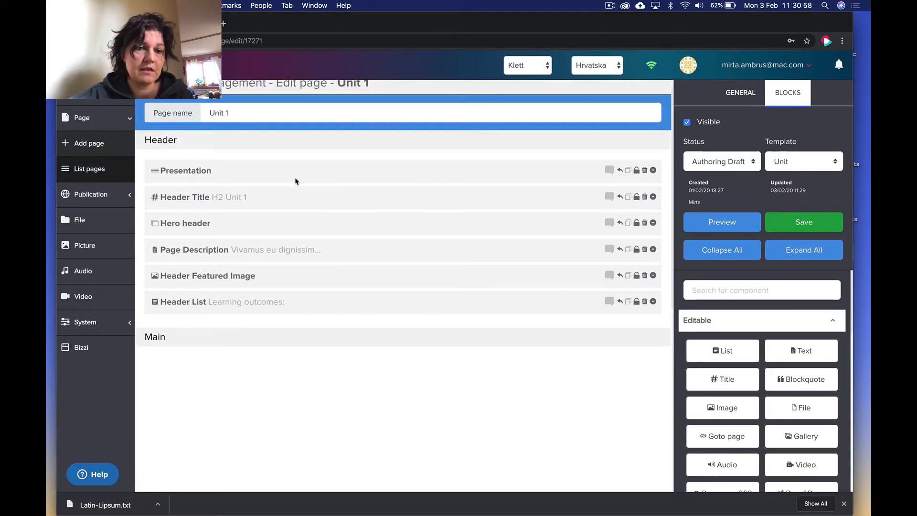
pyautogui.scroll(-3, 338, 399)
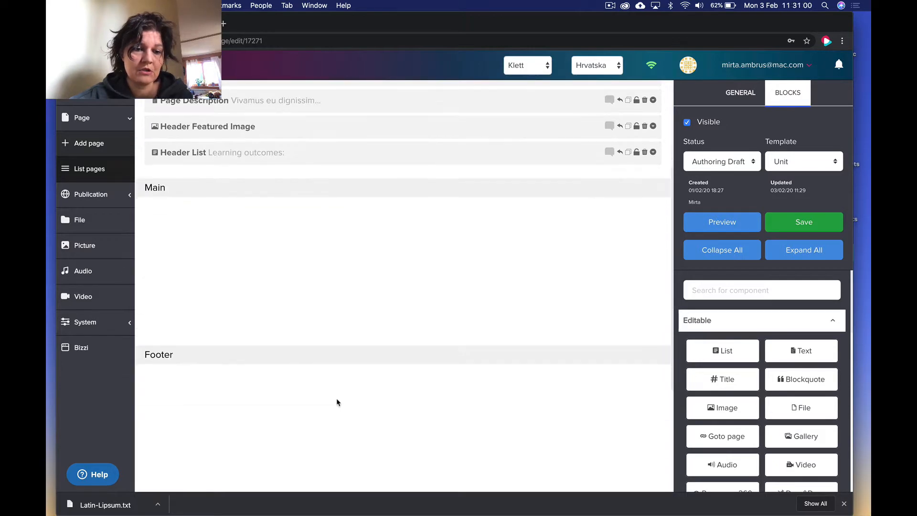
pyautogui.scroll(1, 400, 264)
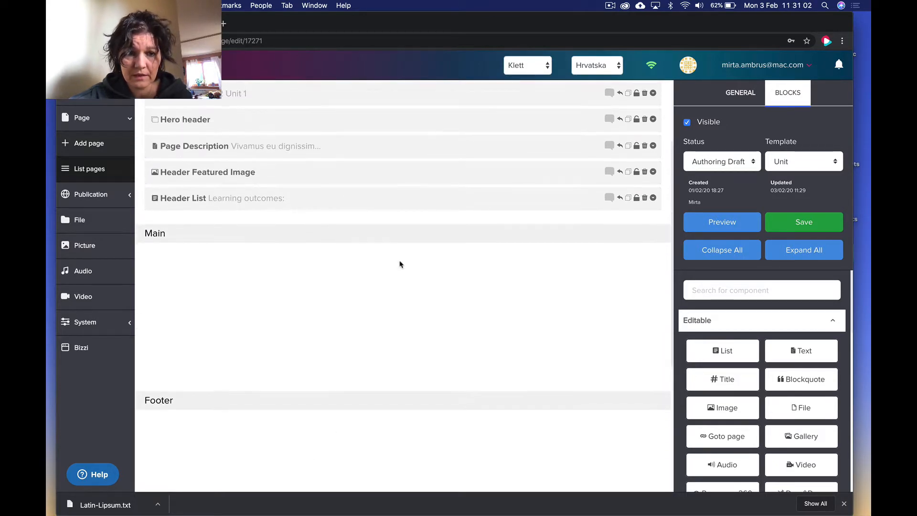
pyautogui.scroll(1, 400, 264)
pyautogui.scroll(1, 400, 264)
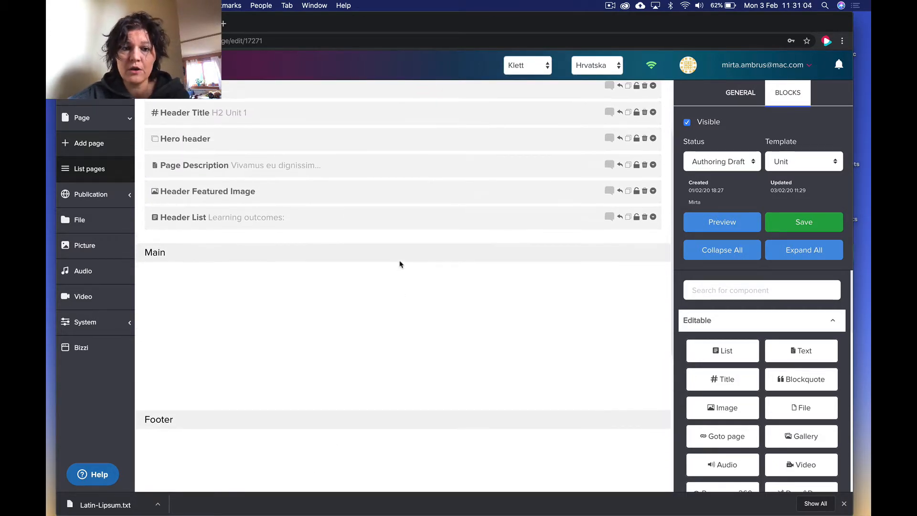
pyautogui.scroll(1, 400, 264)
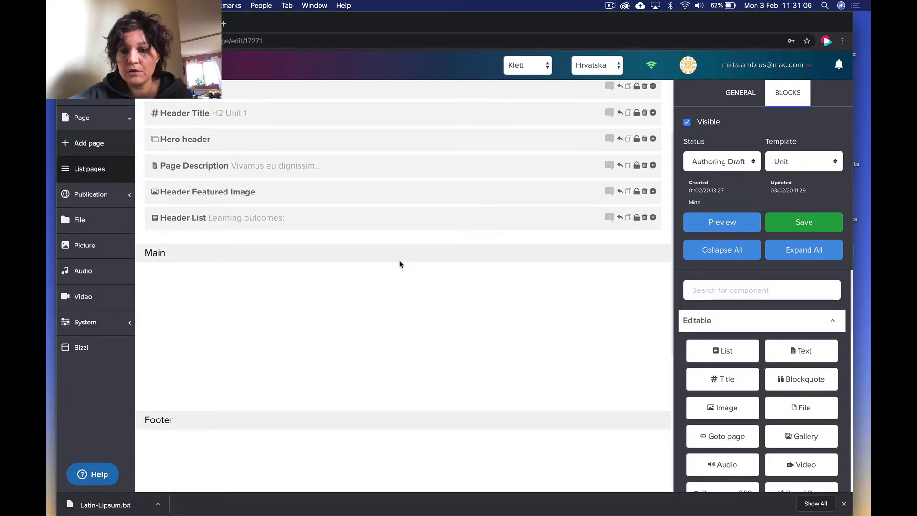
pyautogui.scroll(1, 567, 352)
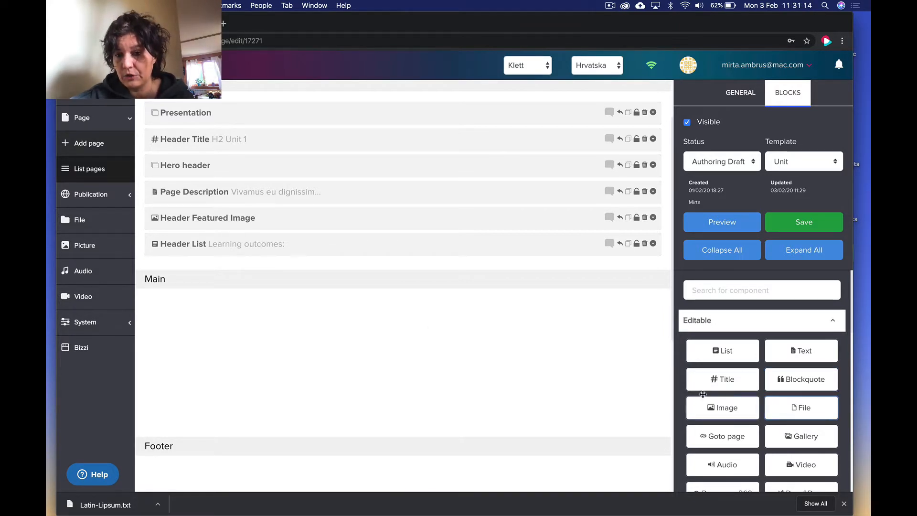
# Look through the component categories, checking the Container group and the available Editable blocks
pyautogui.click(716, 329)
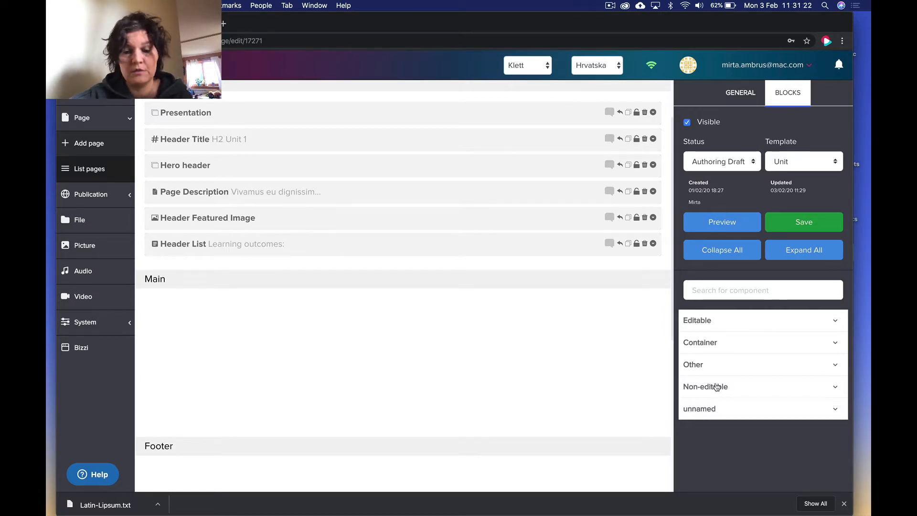
pyautogui.click(725, 326)
pyautogui.click(725, 324)
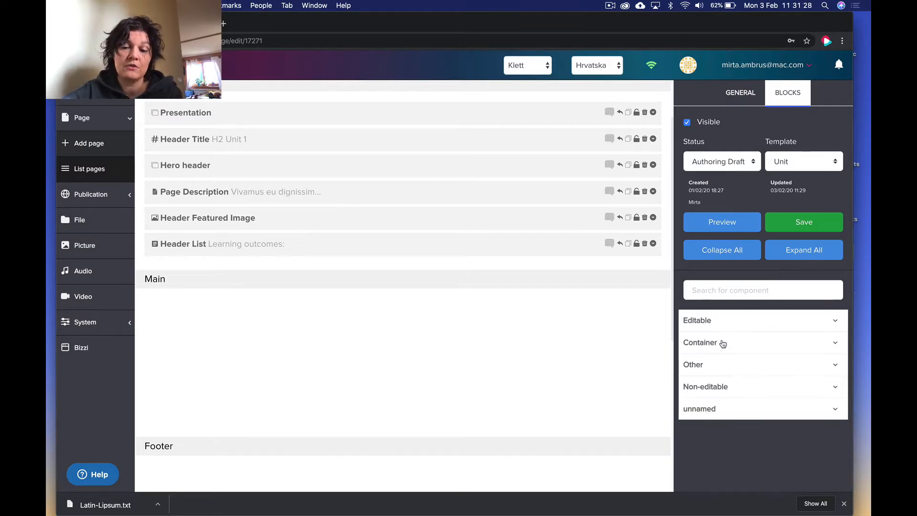
pyautogui.click(723, 343)
pyautogui.click(723, 344)
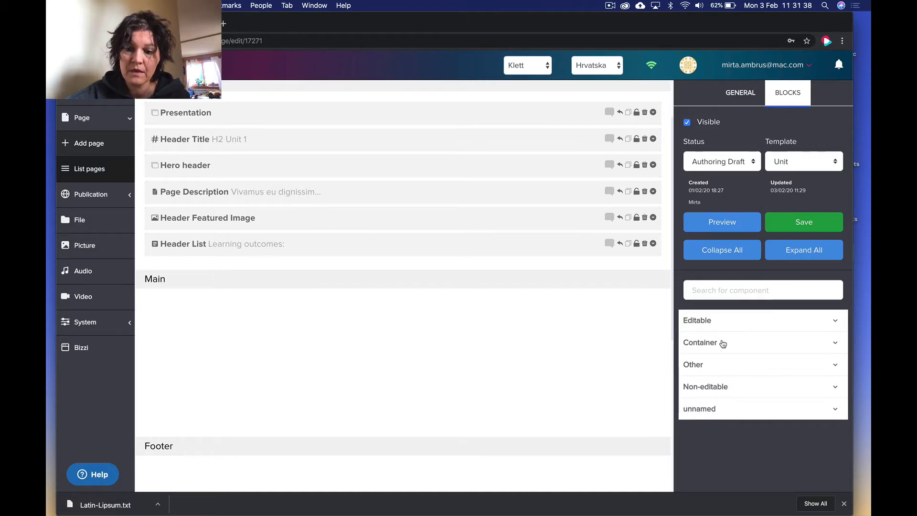
pyautogui.click(723, 327)
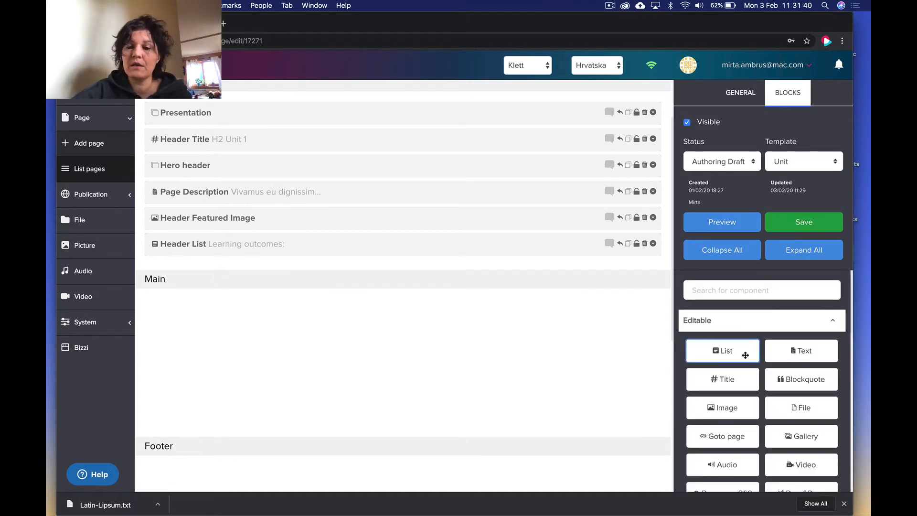
pyautogui.scroll(-10, 720, 368)
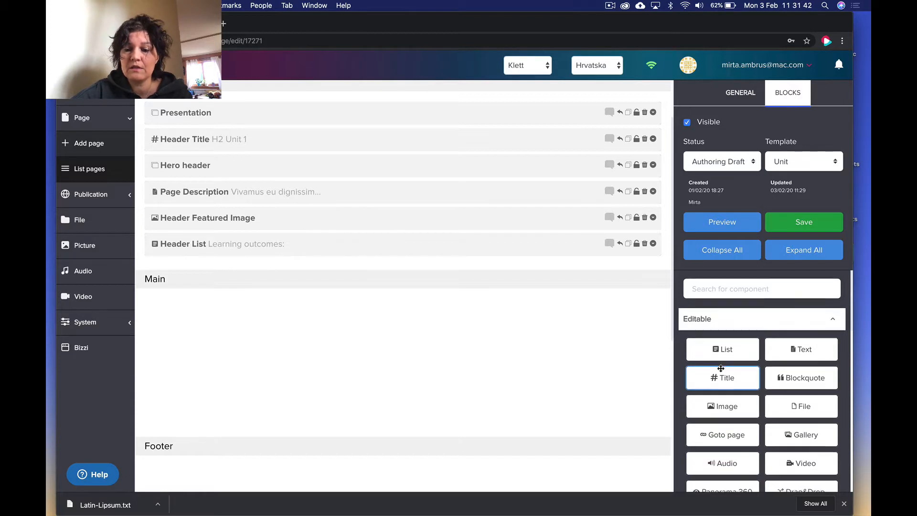
pyautogui.scroll(5, 720, 368)
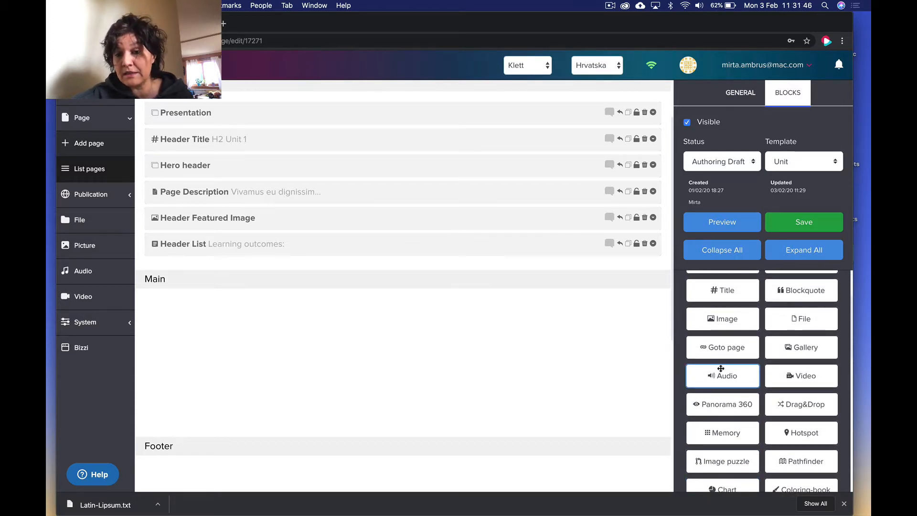
pyautogui.scroll(2, 720, 368)
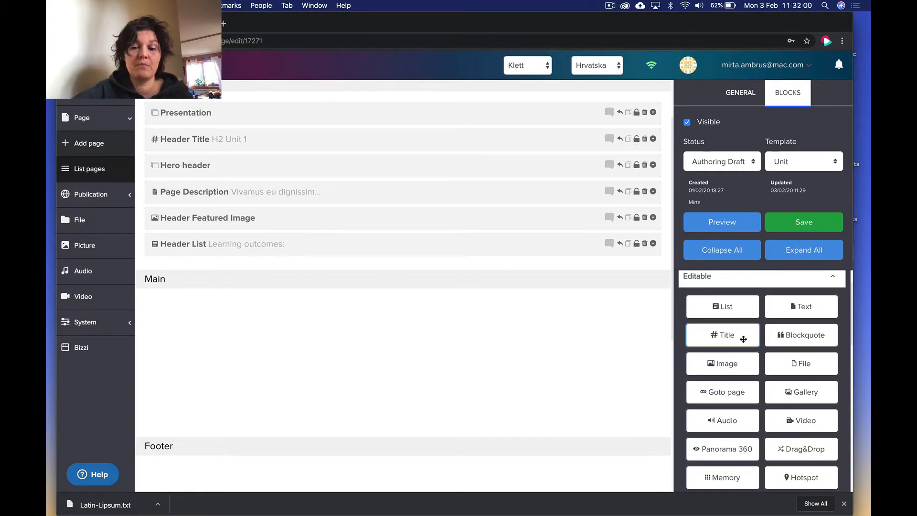
# Add a Title block to the Main section and enter "Title" as its text
pyautogui.moveTo(731, 335); pyautogui.dragTo(455, 310)
pyautogui.click(420, 333)
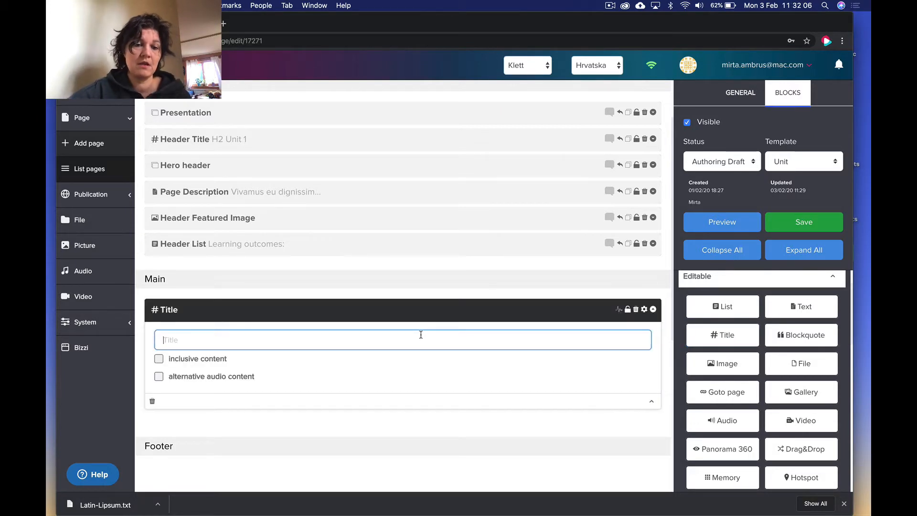
pyautogui.write('Title')
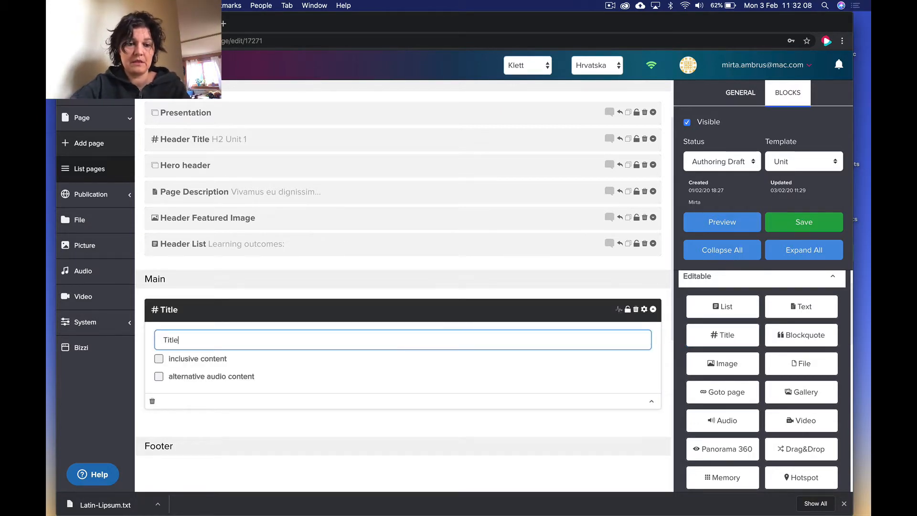
# Add a Text block below the Title block in the Main section
pyautogui.scroll(-2, 764, 362)
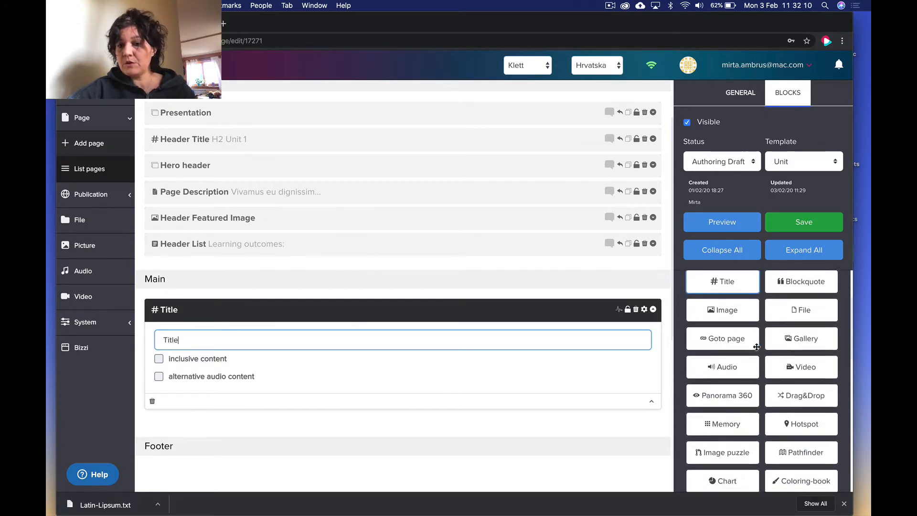
pyautogui.scroll(3, 787, 353)
pyautogui.moveTo(738, 355); pyautogui.dragTo(379, 436)
pyautogui.scroll(-3, 413, 390)
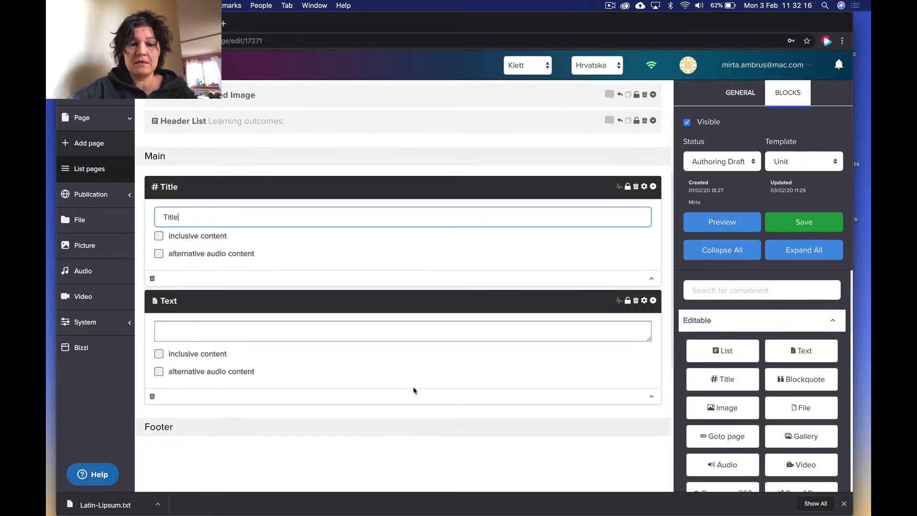
# Copy the first two paragraphs from the open Latin-Lipsum.txt file in the text editor and paste them into the new Text block
pyautogui.click(404, 333)
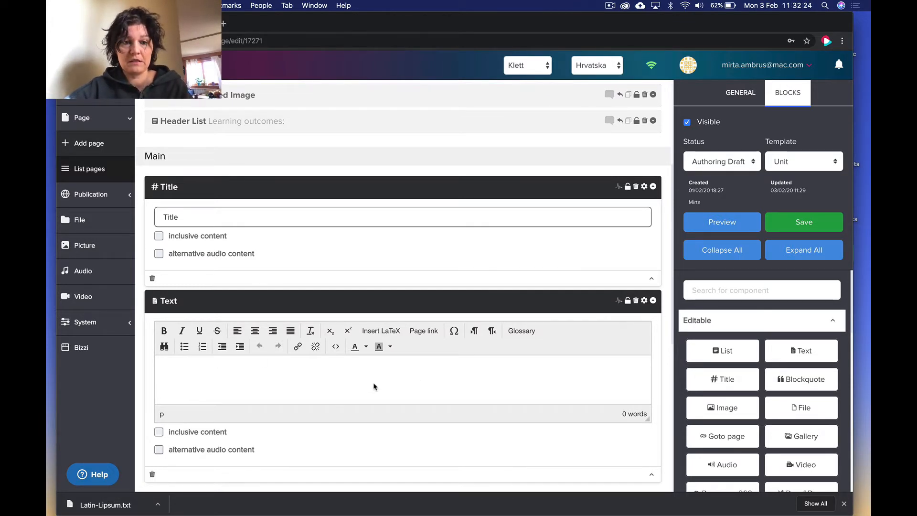
pyautogui.press('super+Tab')
pyautogui.press('super+Tab')
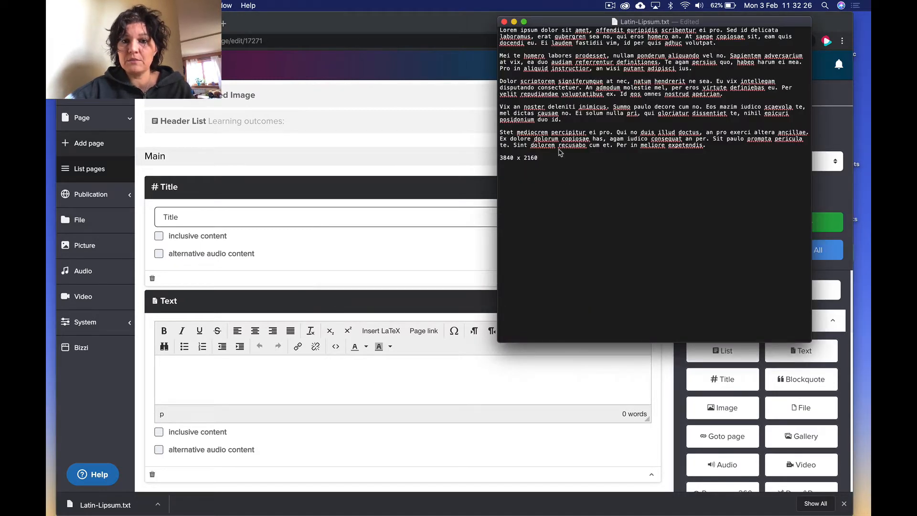
pyautogui.moveTo(712, 151); pyautogui.dragTo(603, 96)
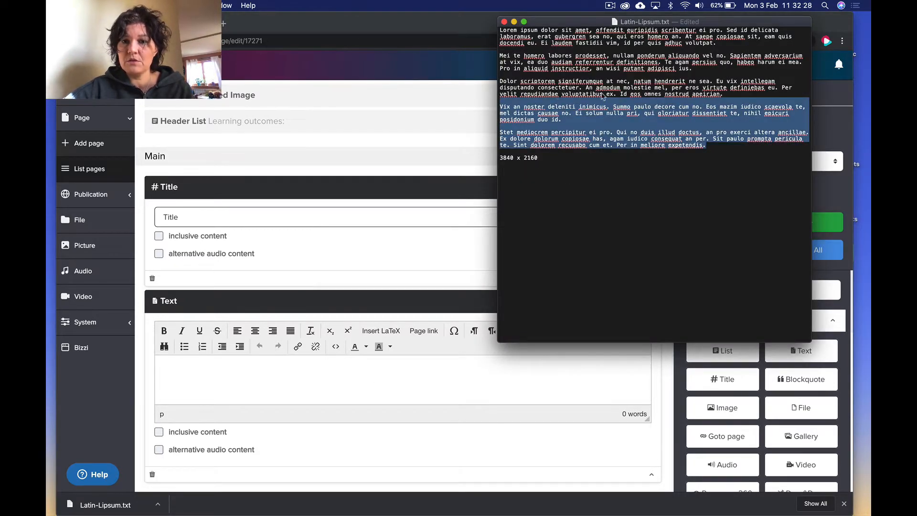
pyautogui.click(706, 86)
pyautogui.moveTo(693, 69); pyautogui.dragTo(493, 30)
pyautogui.press('super+c')
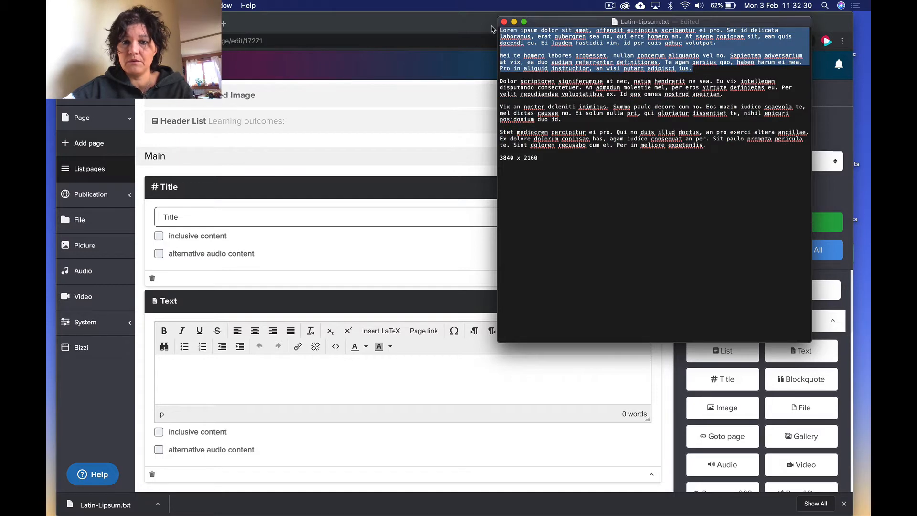
pyautogui.click(337, 388)
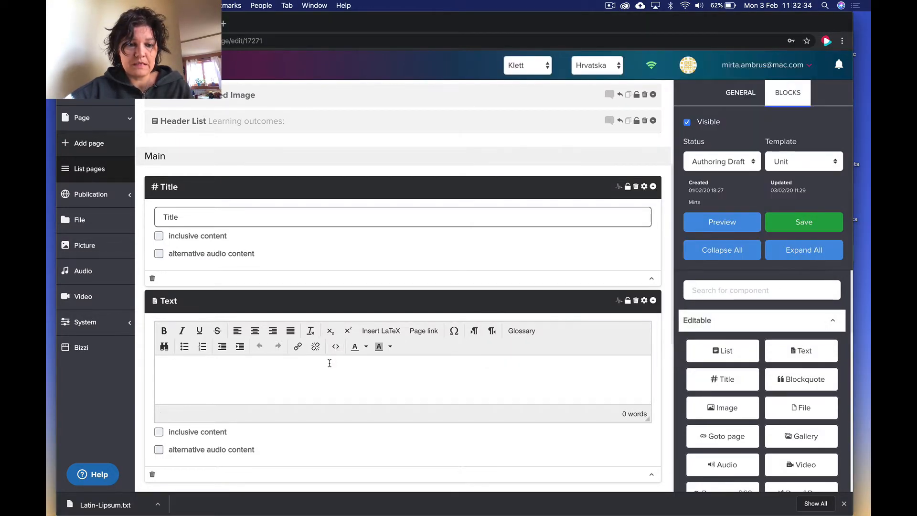
pyautogui.press('super+v')
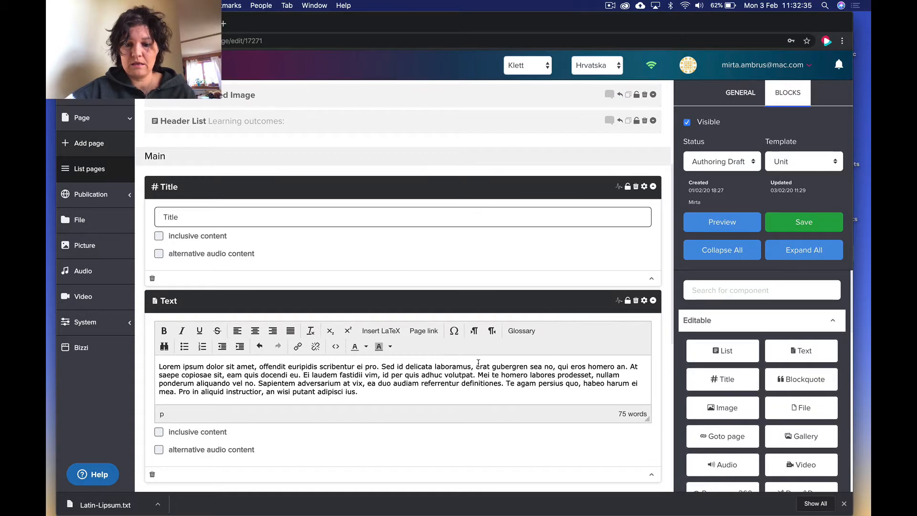
# Save the Unit 1 page and preview it, checking the new title and paragraph
pyautogui.click(808, 223)
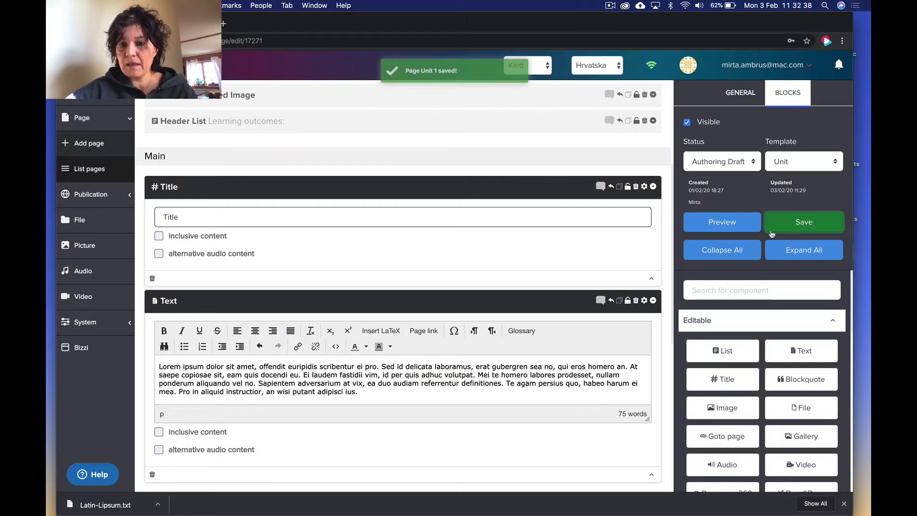
pyautogui.click(721, 228)
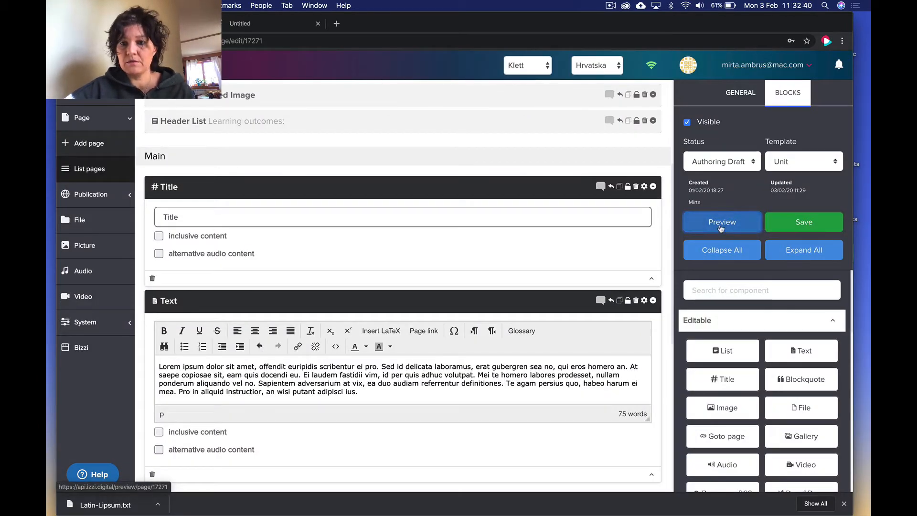
pyautogui.click(284, 28)
pyautogui.scroll(-10, 369, 168)
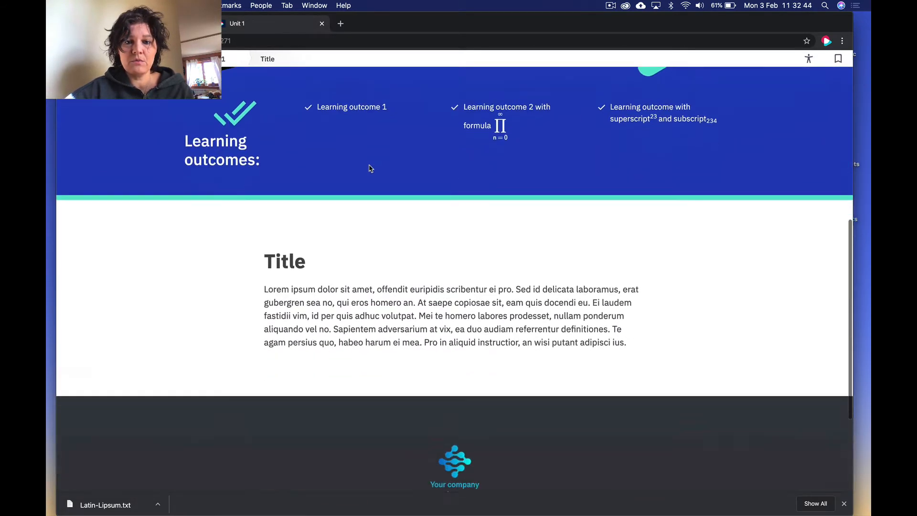
pyautogui.scroll(-2, 369, 168)
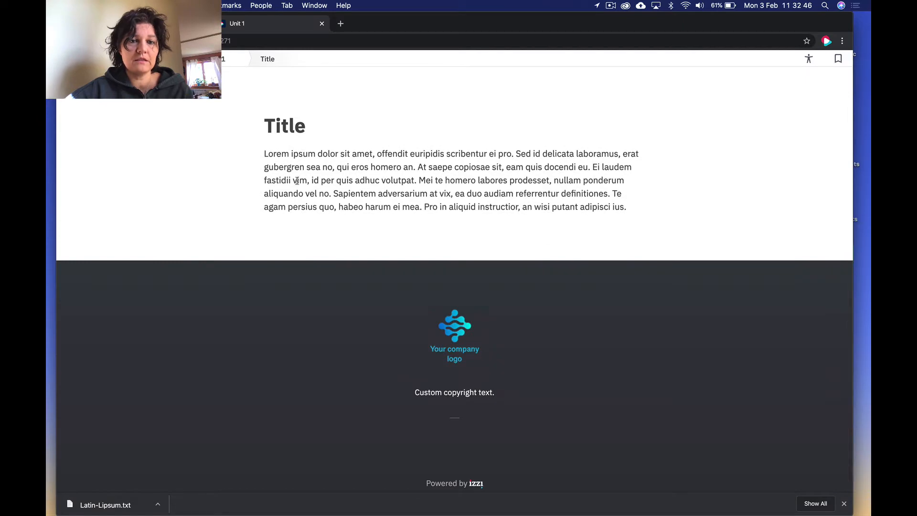
pyautogui.scroll(15, 323, 188)
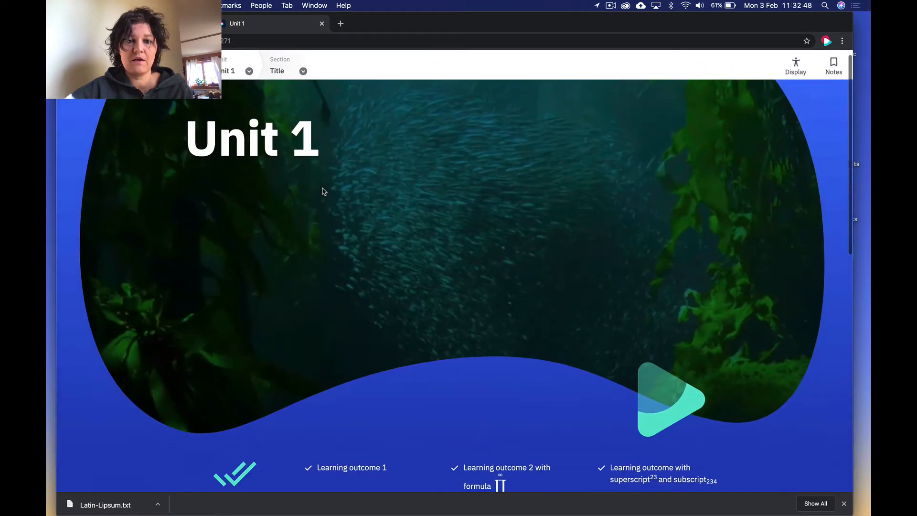
# Return to the Unit 1 page editor and add an Image block below the Text block in the Main section
pyautogui.scroll(-8, 328, 272)
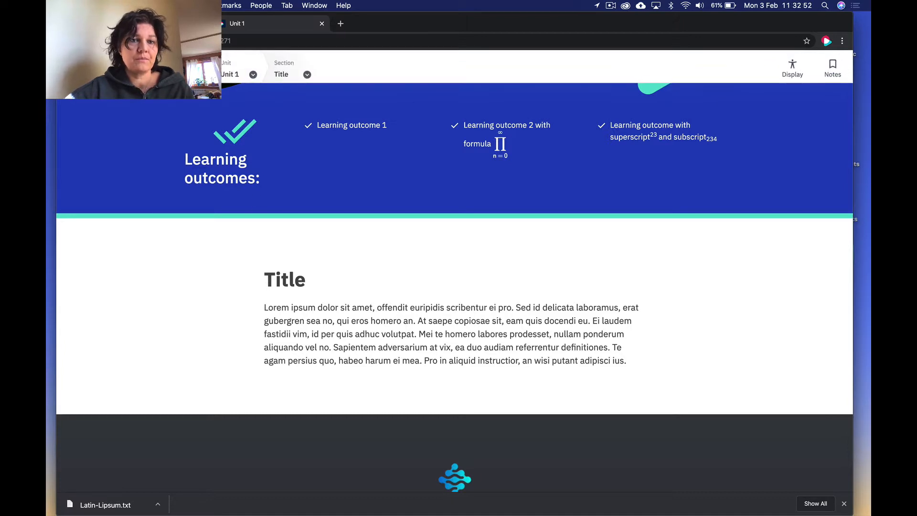
pyautogui.click(177, 23)
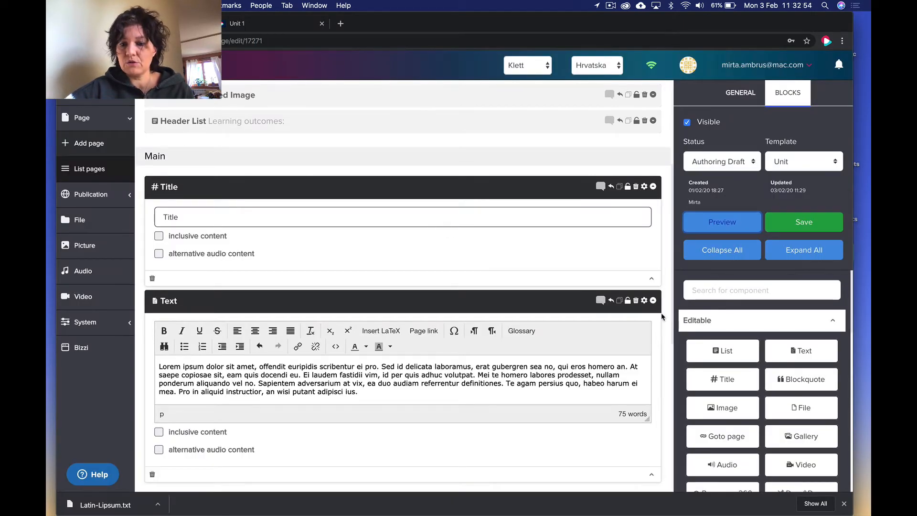
pyautogui.scroll(-3, 609, 327)
pyautogui.scroll(-2, 609, 329)
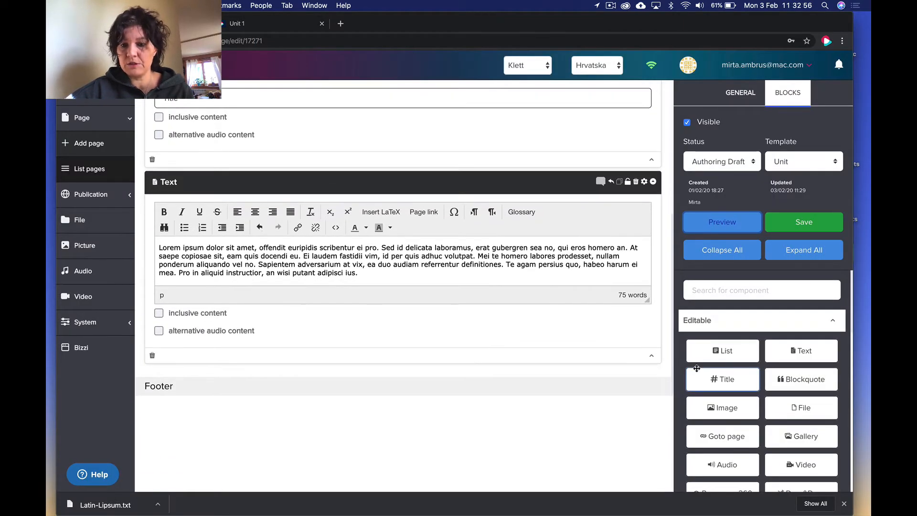
pyautogui.moveTo(714, 408); pyautogui.dragTo(529, 385)
pyautogui.scroll(-3, 449, 379)
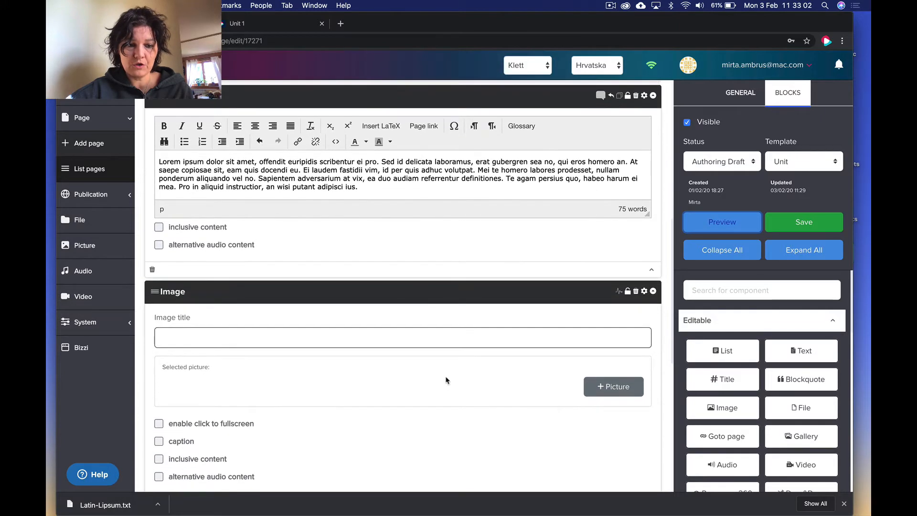
# Enter "Title of image" as the image title of the new Image block
pyautogui.click(480, 337)
pyautogui.click(483, 372)
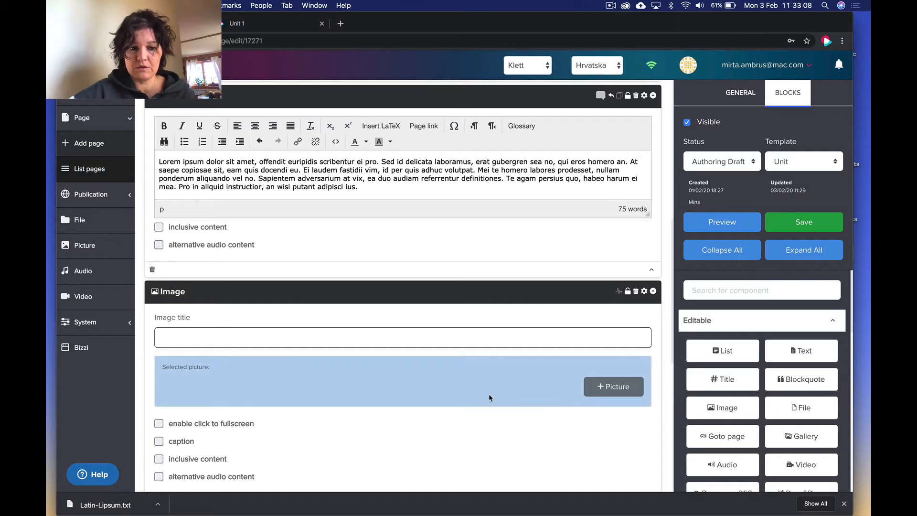
pyautogui.click(423, 339)
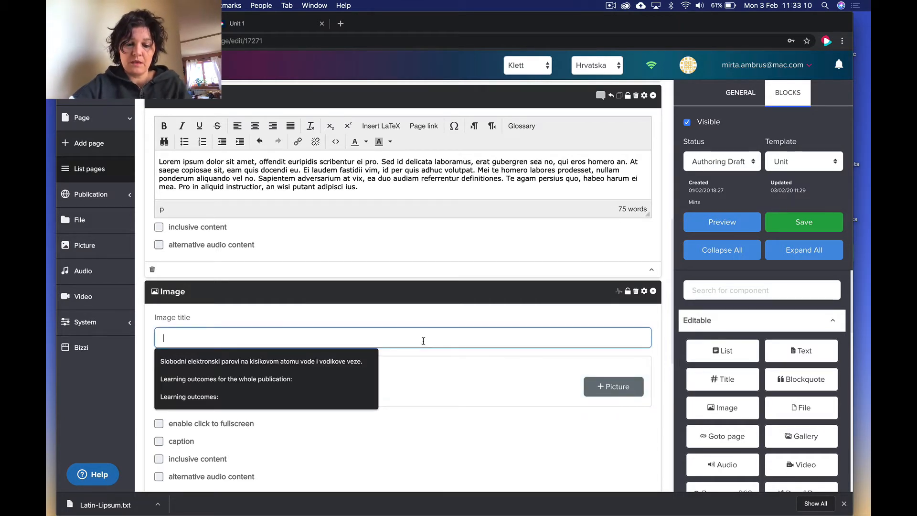
pyautogui.write('Titlw o')
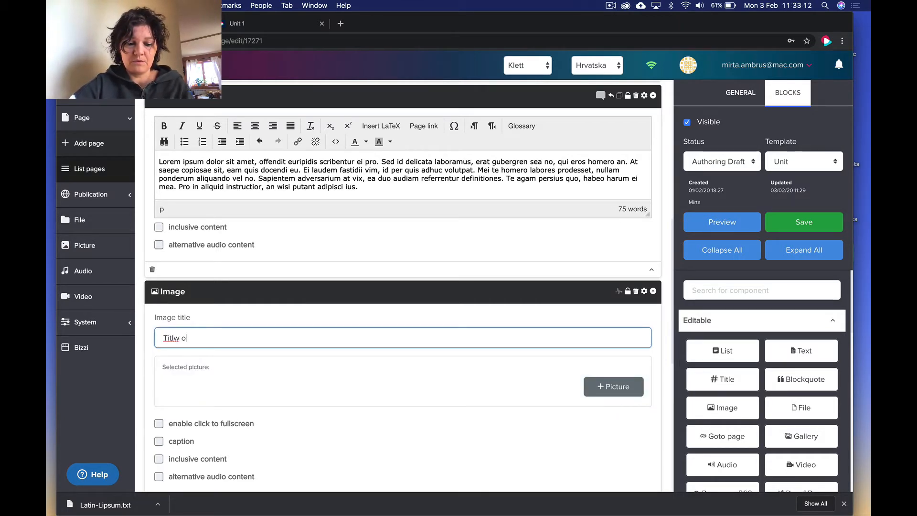
pyautogui.write('f im')
pyautogui.press('BackSpace')
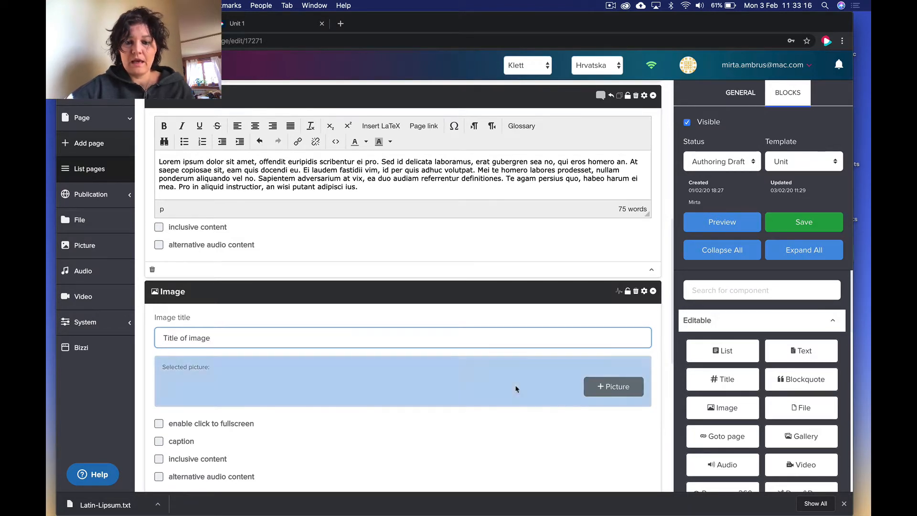
# Upload red-tailed-black-cockatoo-picture-id1165028488.jpg from the desktop's Images stack to the Demo Pictures folder for the Image block
pyautogui.scroll(-3, 514, 386)
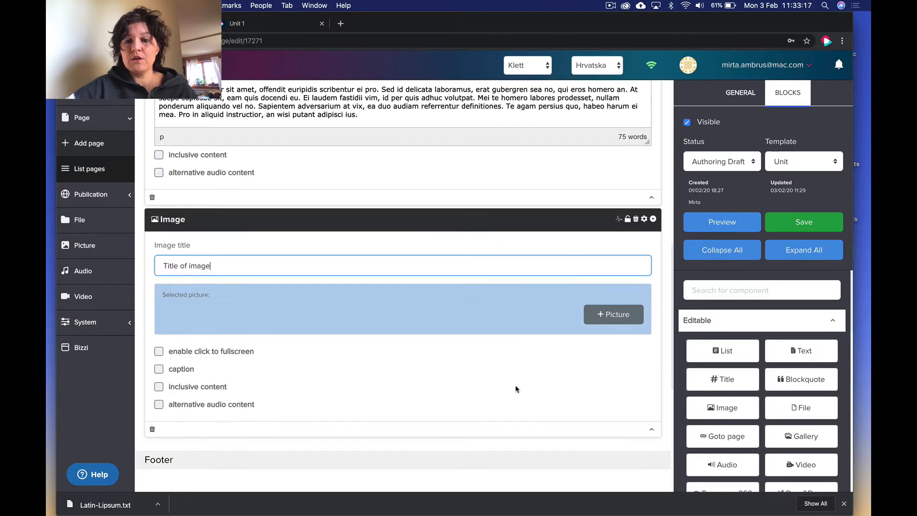
pyautogui.click(604, 322)
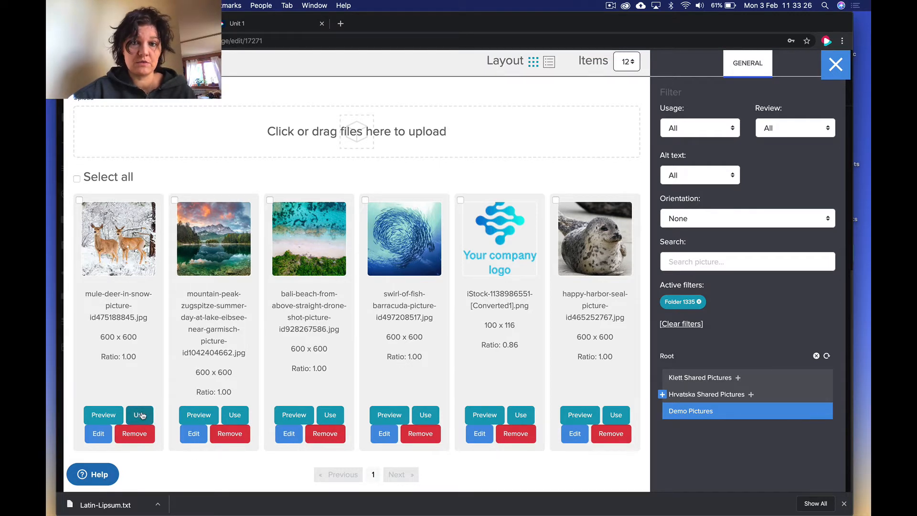
pyautogui.moveTo(667, 23); pyautogui.dragTo(585, 24)
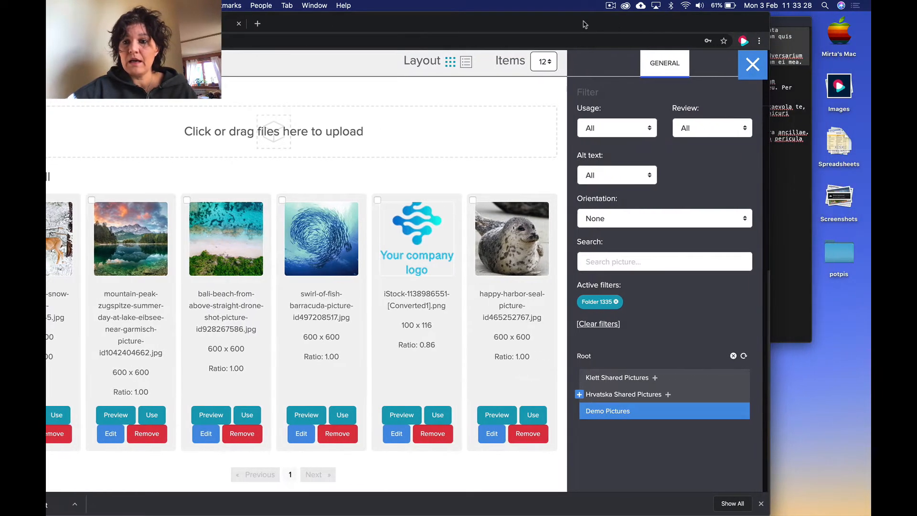
pyautogui.click(848, 85)
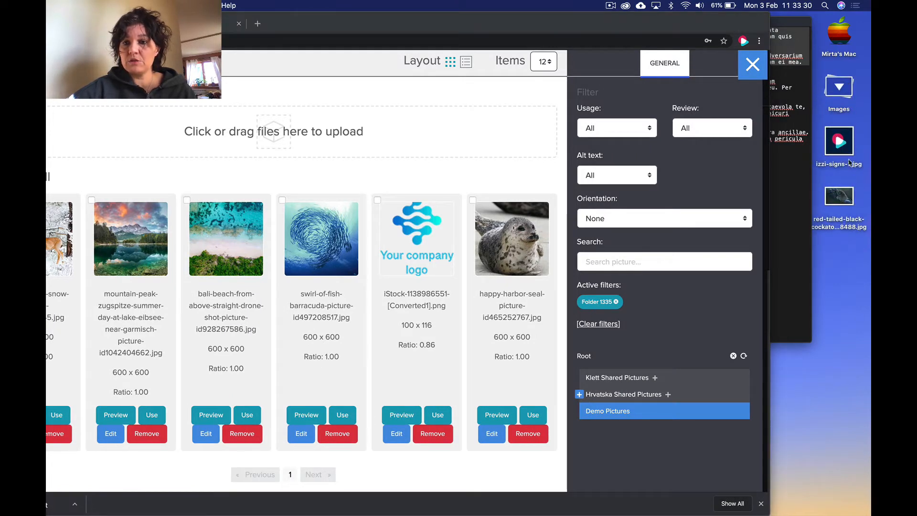
pyautogui.click(844, 203)
pyautogui.moveTo(844, 206); pyautogui.dragTo(379, 137)
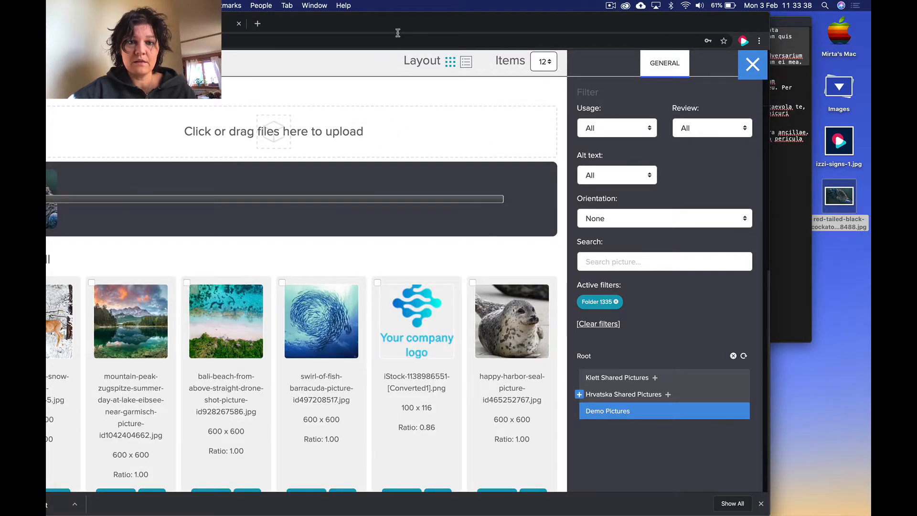
pyautogui.moveTo(405, 30); pyautogui.dragTo(495, 29)
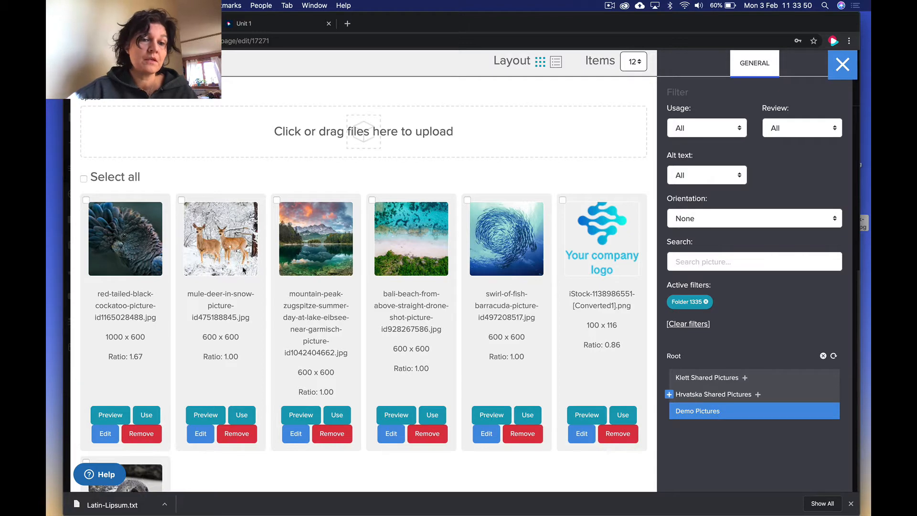
# Use the uploaded cockatoo picture in the Image block and save the Unit 1 page
pyautogui.click(147, 415)
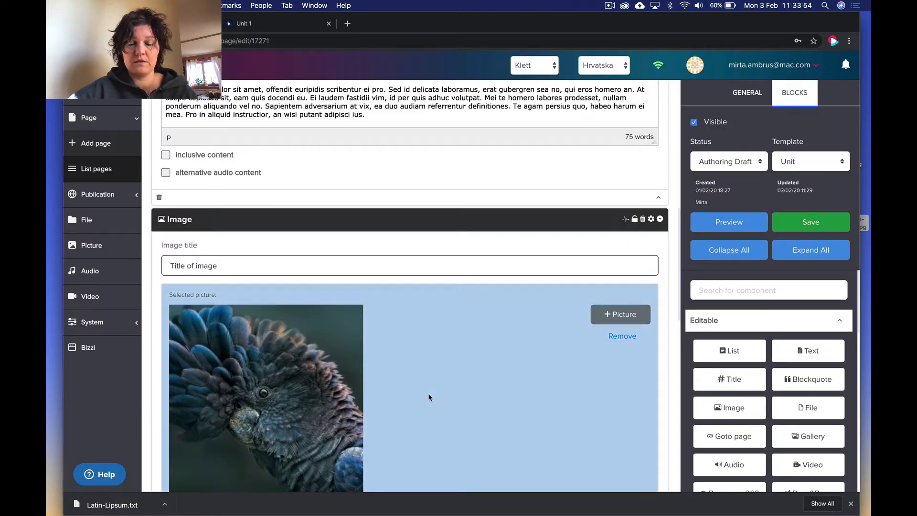
pyautogui.scroll(-2, 429, 397)
pyautogui.click(809, 224)
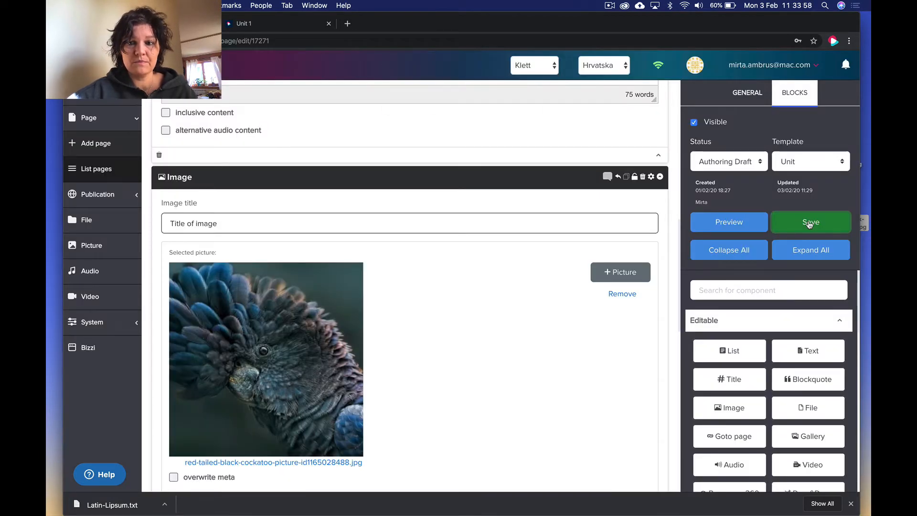
# Reload the Unit 1 preview and check the titled cockatoo image below the paragraph
pyautogui.click(308, 26)
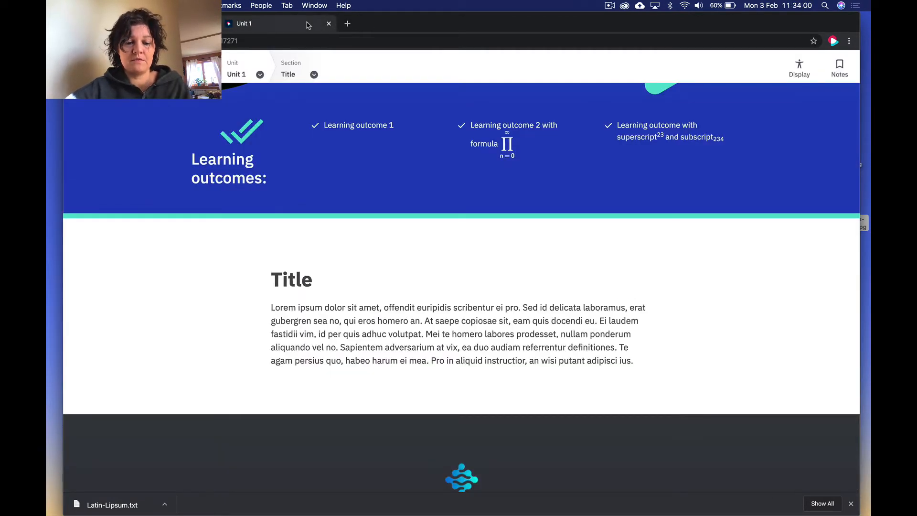
pyautogui.press('super+r')
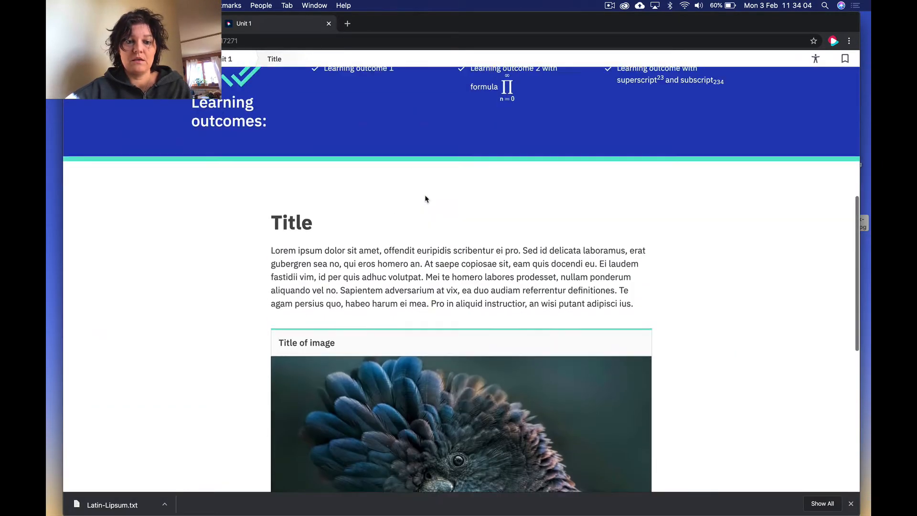
pyautogui.scroll(1, 427, 198)
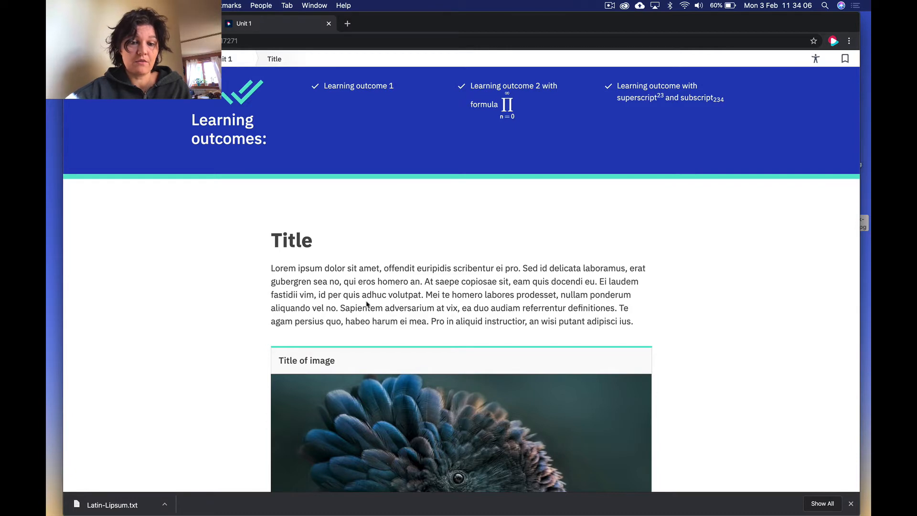
pyautogui.scroll(-5, 341, 411)
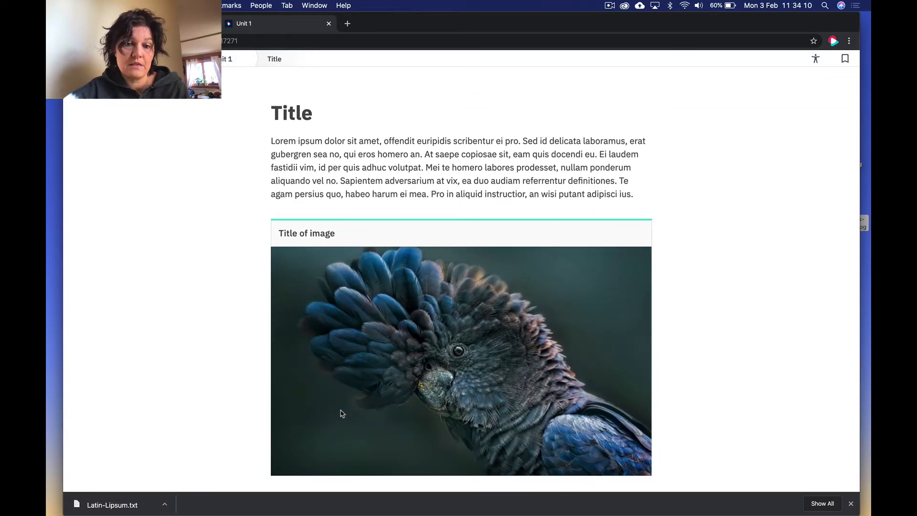
pyautogui.scroll(4, 342, 414)
# Return to the page editor and enable inclusive content for the Text block in the Main section
pyautogui.click(172, 24)
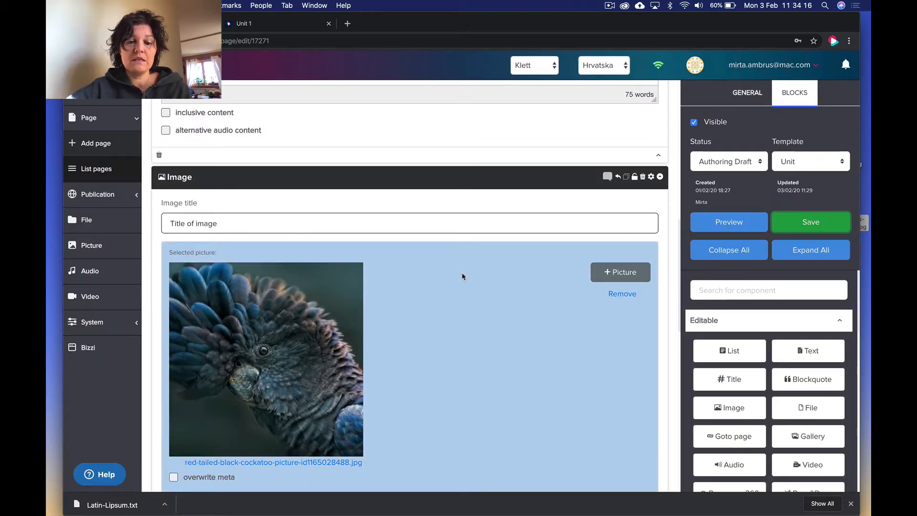
pyautogui.scroll(5, 461, 276)
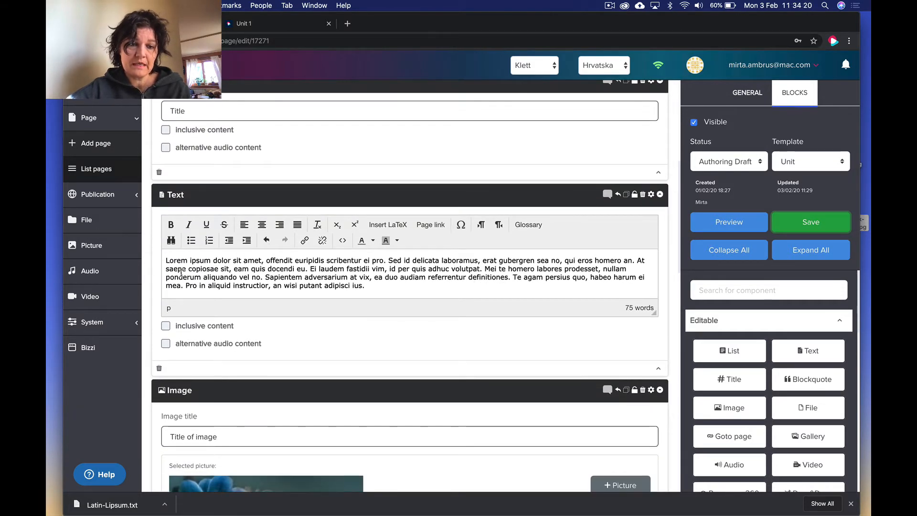
pyautogui.click(165, 326)
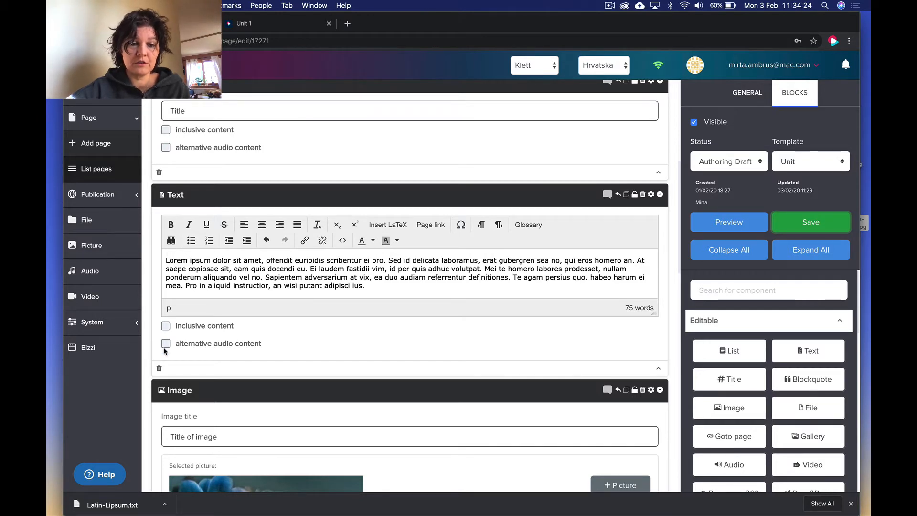
pyautogui.click(165, 344)
pyautogui.click(166, 343)
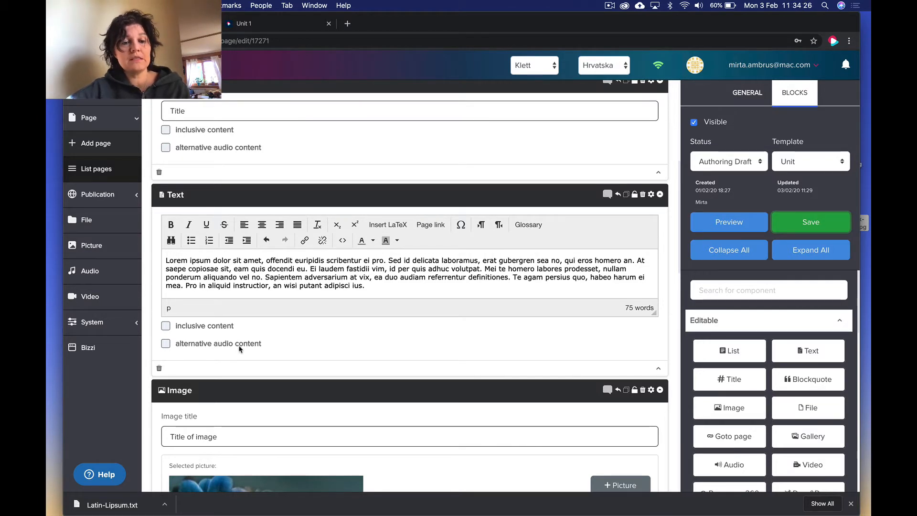
pyautogui.click(166, 326)
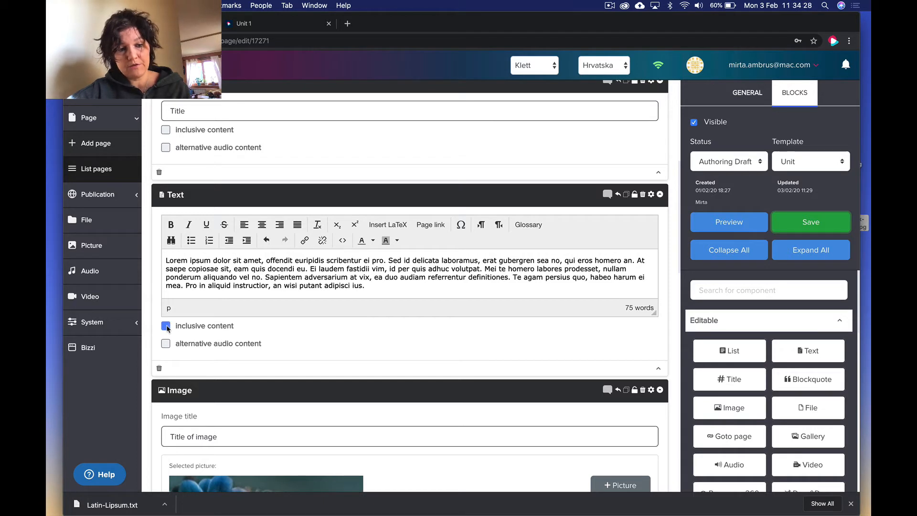
pyautogui.click(166, 327)
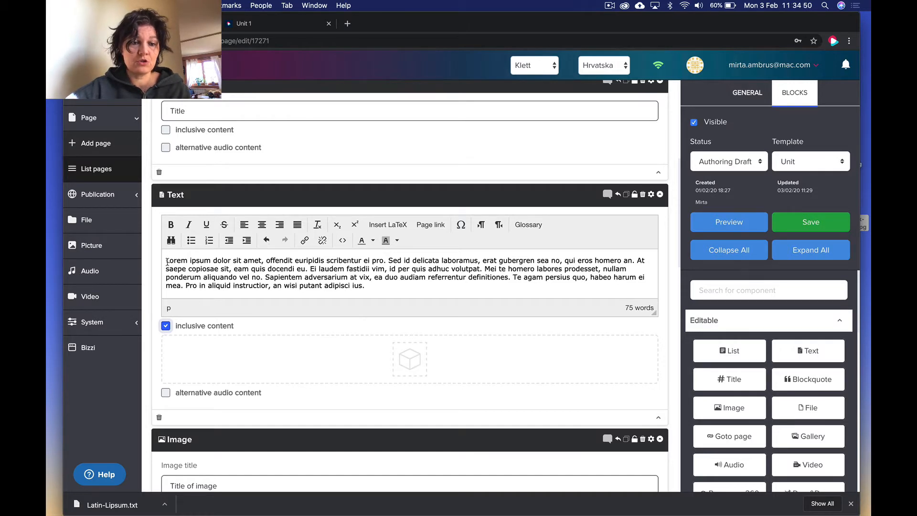
# Copy the paragraph's first three sentences into a new Text block placed in its inclusive content area
pyautogui.moveTo(167, 262); pyautogui.dragTo(310, 269)
pyautogui.press('super+c')
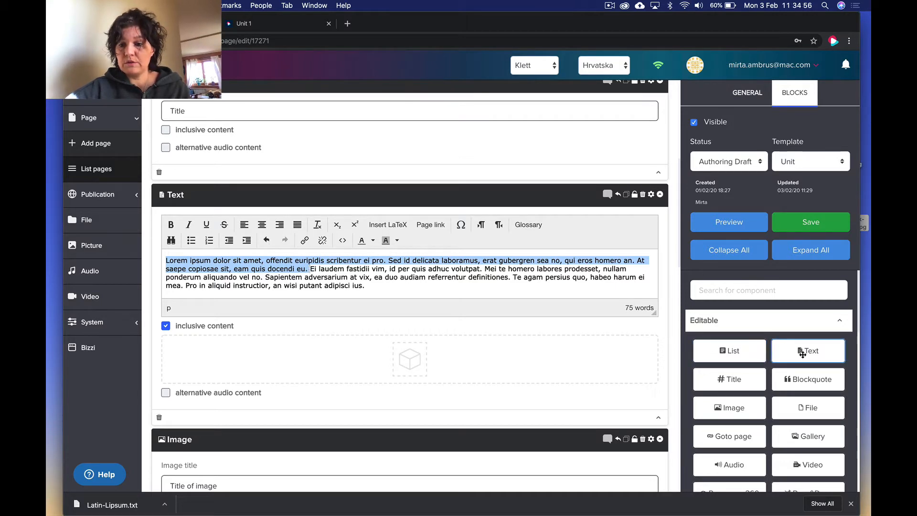
pyautogui.moveTo(802, 354); pyautogui.dragTo(407, 373)
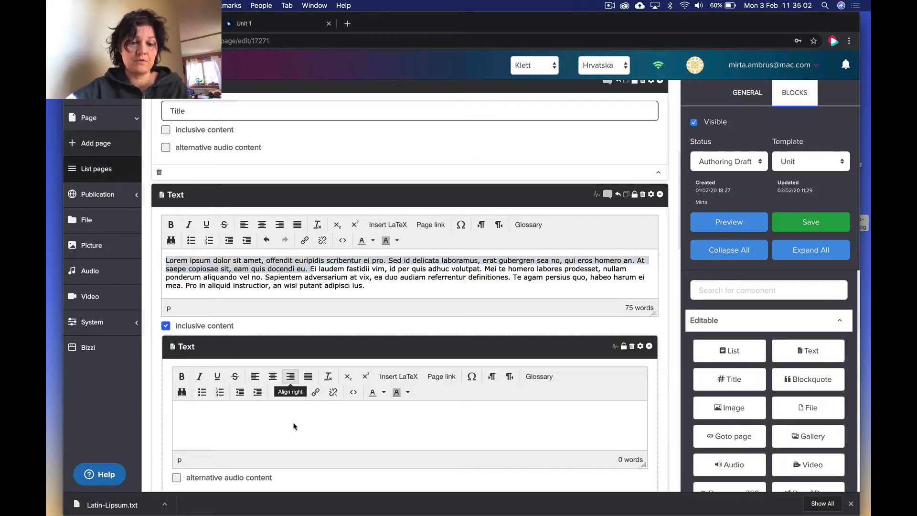
pyautogui.click(281, 427)
pyautogui.press('super+v')
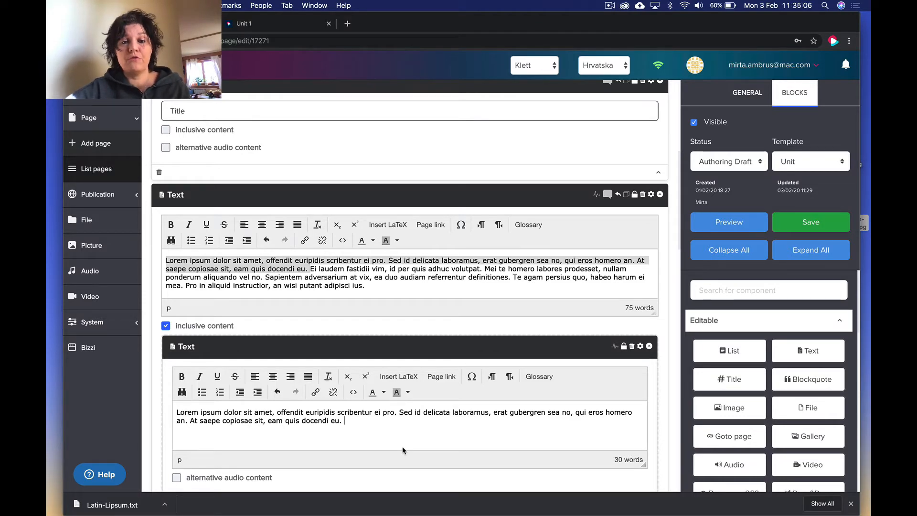
# Save the page, then switch the paragraph's inclusive version on and off in the Unit 1 preview
pyautogui.click(804, 223)
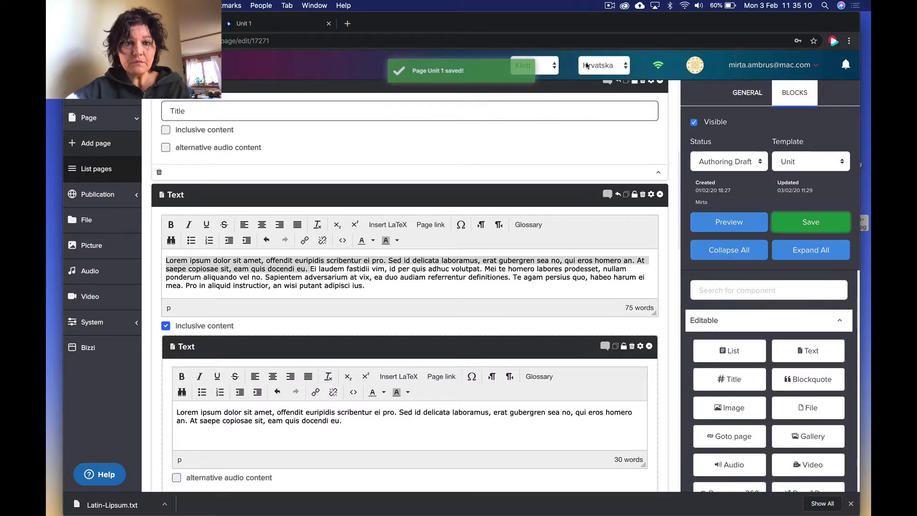
pyautogui.click(306, 23)
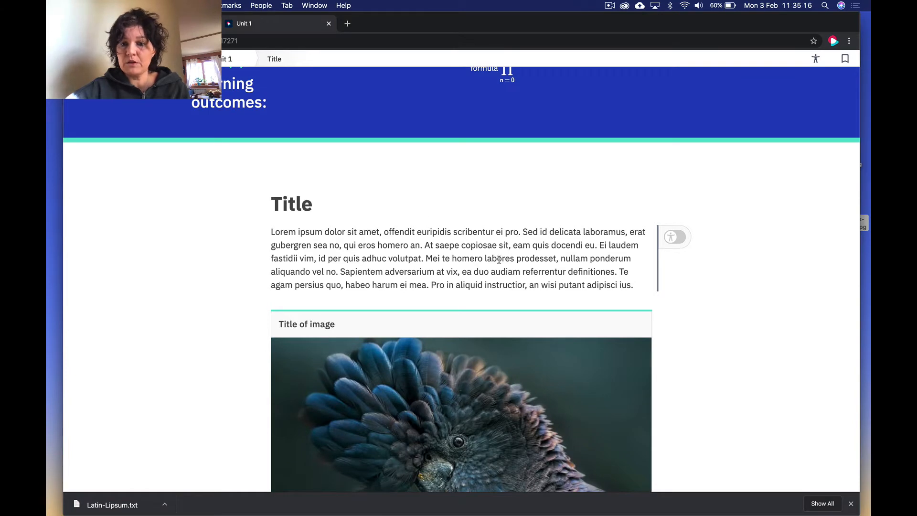
pyautogui.click(676, 237)
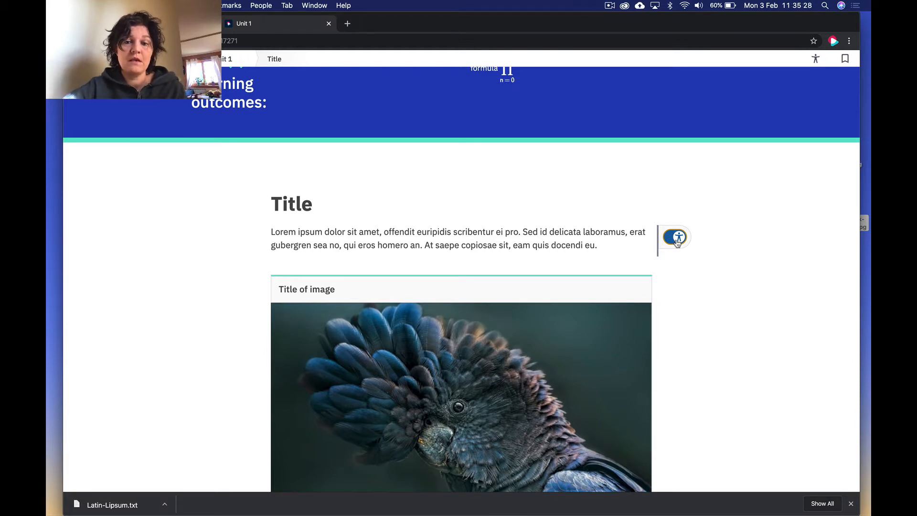
pyautogui.click(675, 237)
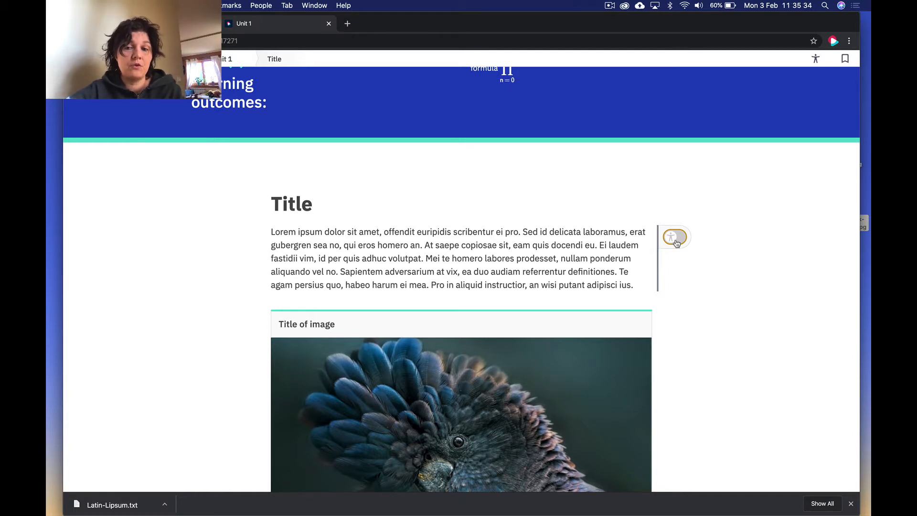
# Return to the page editor and delete the Text block from the paragraph's inclusive content area
pyautogui.moveTo(247, 57)
pyautogui.click(184, 23)
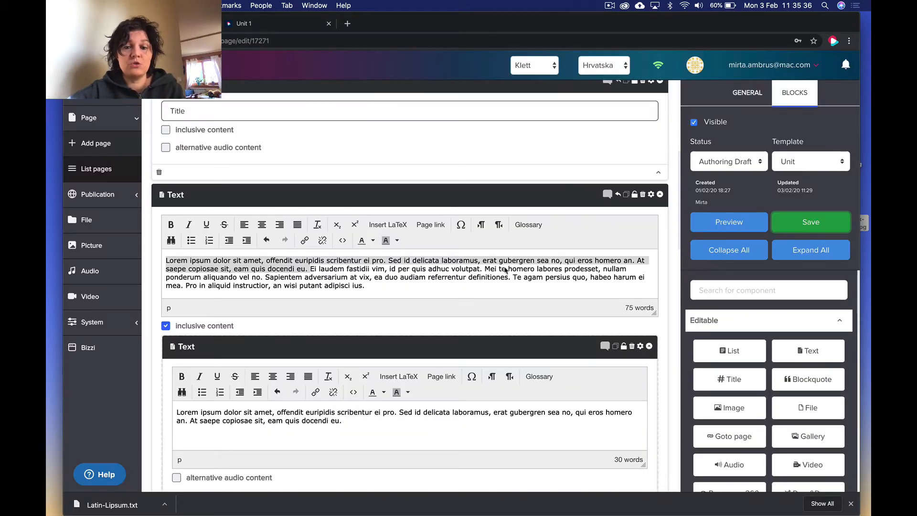
pyautogui.scroll(-1, 564, 319)
pyautogui.scroll(-1, 564, 319)
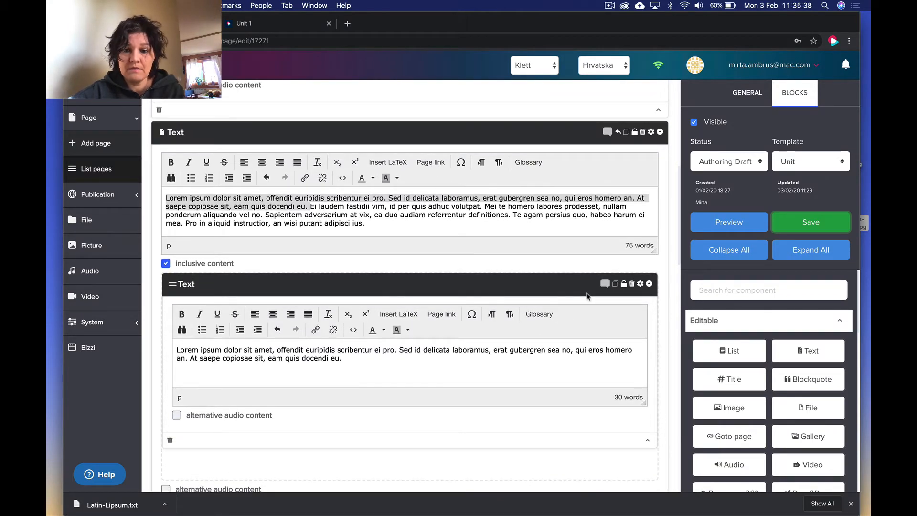
pyautogui.click(631, 284)
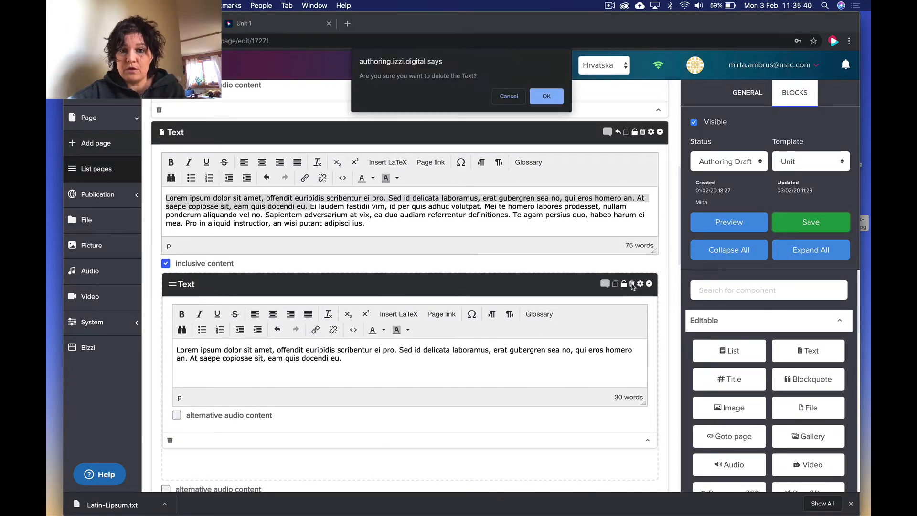
pyautogui.click(542, 98)
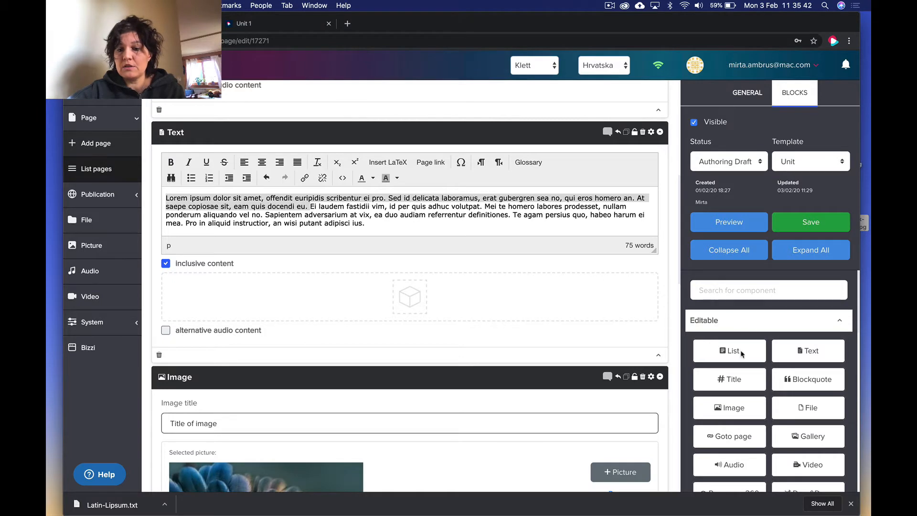
# Add an Image block to the paragraph's inclusive content area using the mule-deer-in-snow picture
pyautogui.moveTo(727, 408); pyautogui.dragTo(393, 315)
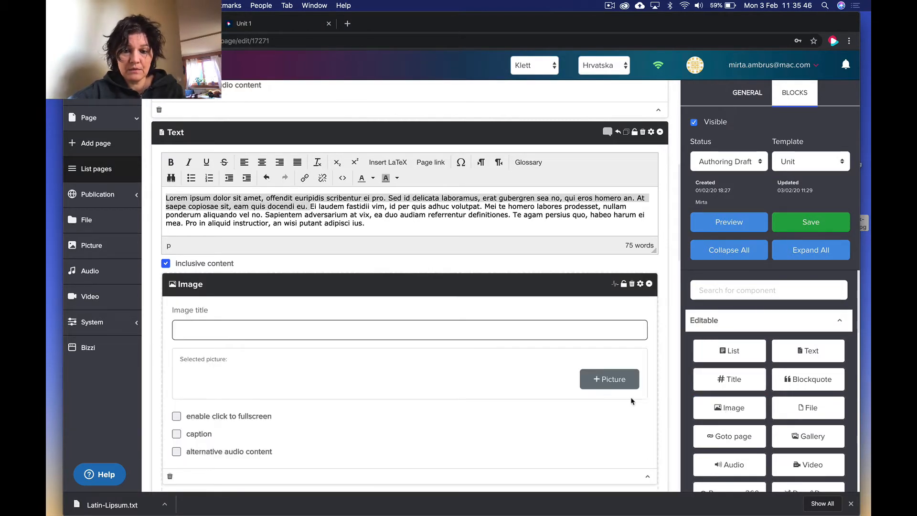
pyautogui.click(597, 382)
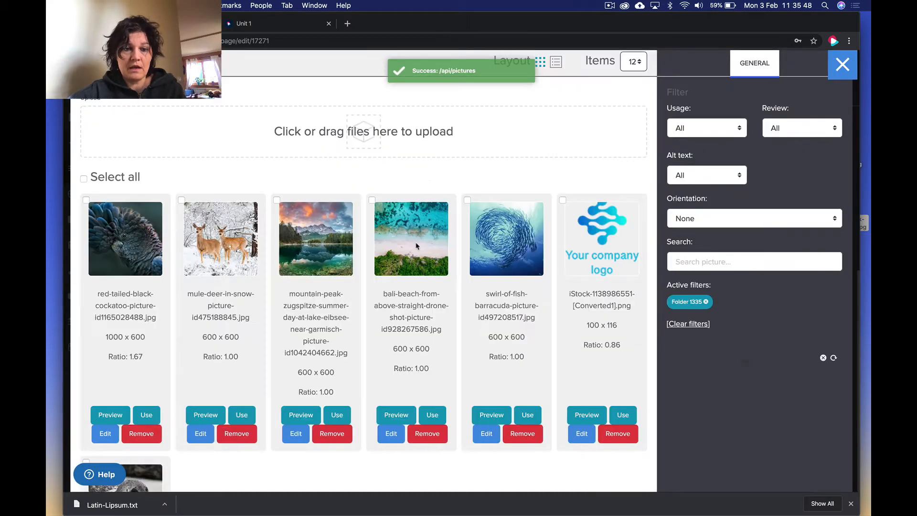
pyautogui.click(241, 415)
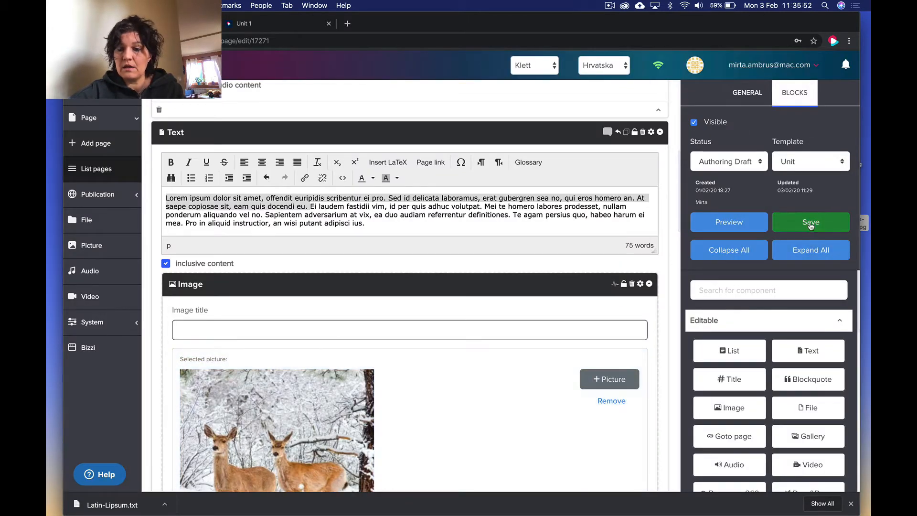
# Save the page, reload the Unit 1 preview, and switch the paragraph's inclusive deer image on and off
pyautogui.click(810, 222)
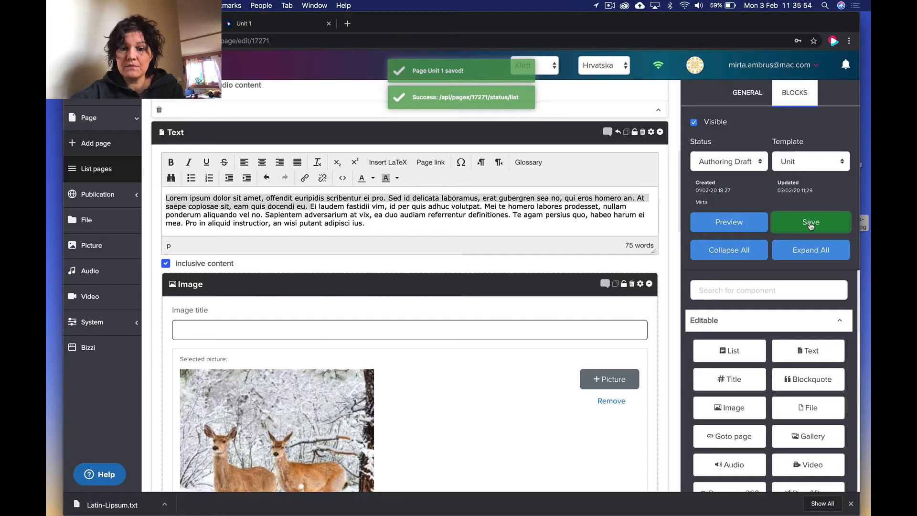
pyautogui.click(307, 26)
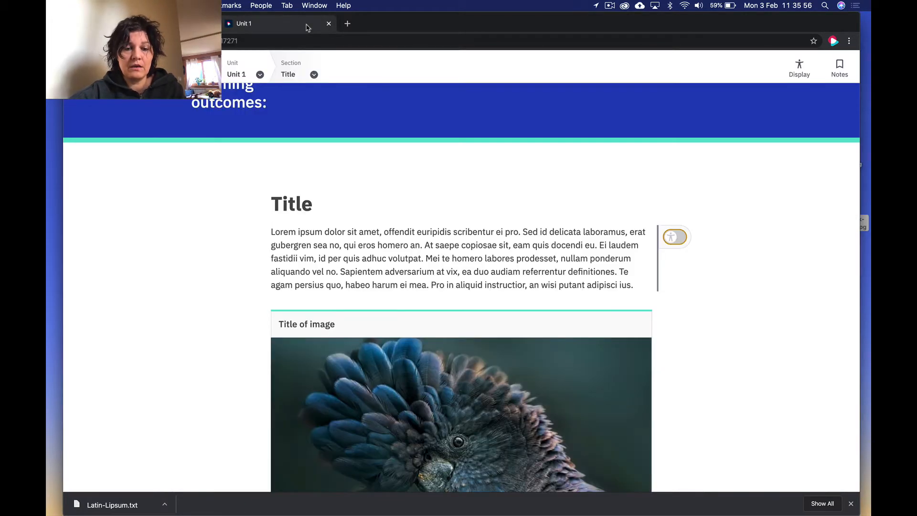
pyautogui.press('super+r')
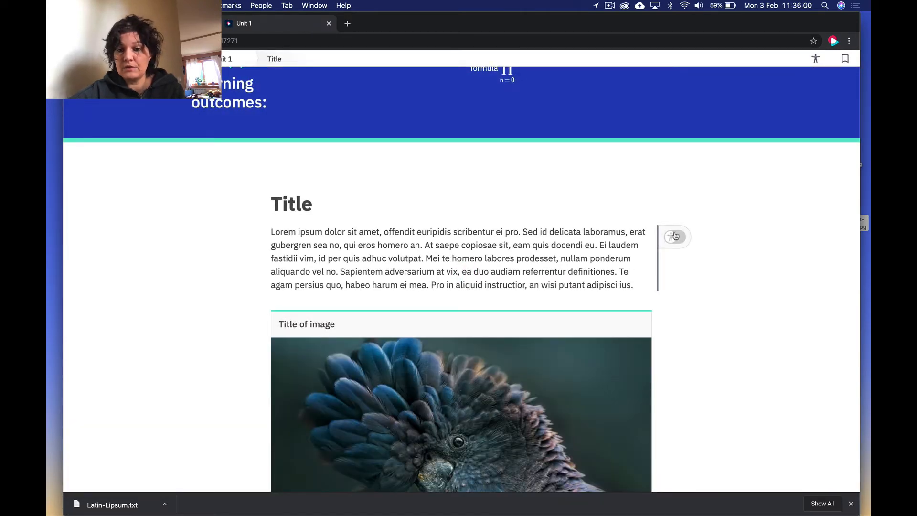
pyautogui.click(673, 237)
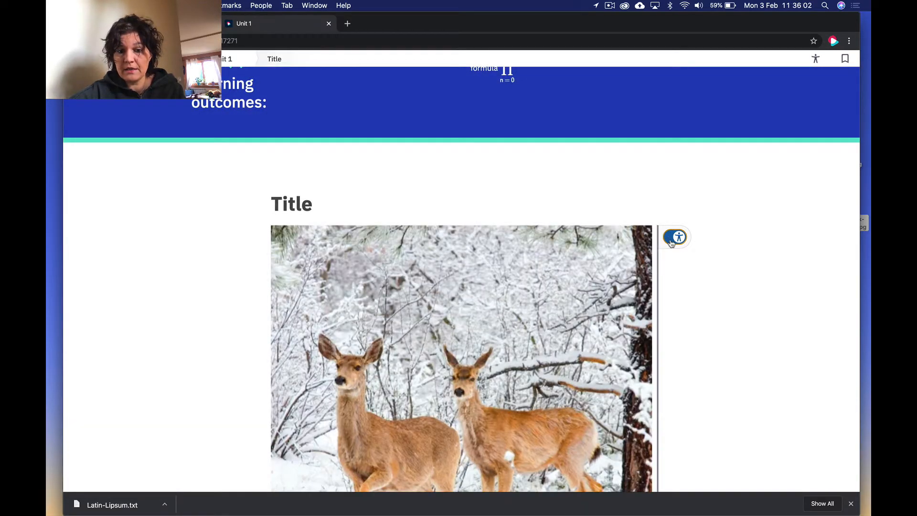
pyautogui.scroll(-3, 671, 243)
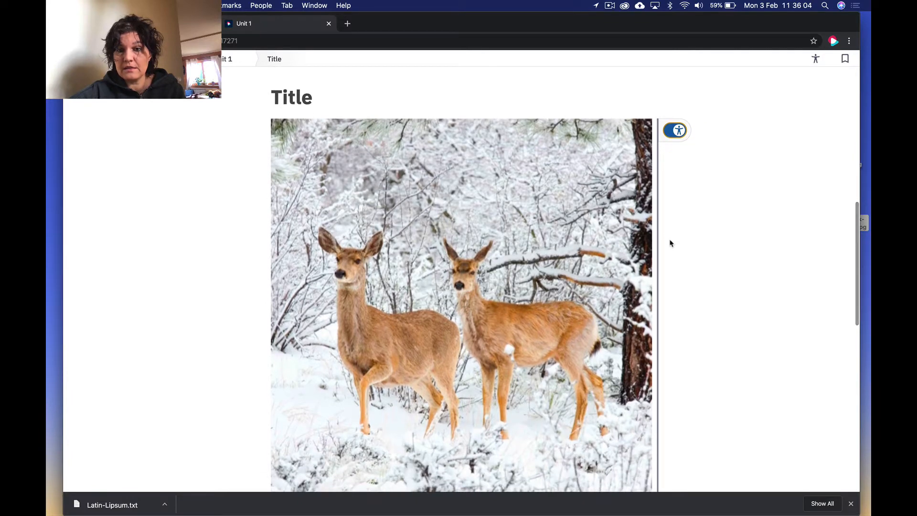
pyautogui.scroll(2, 670, 244)
pyautogui.click(674, 183)
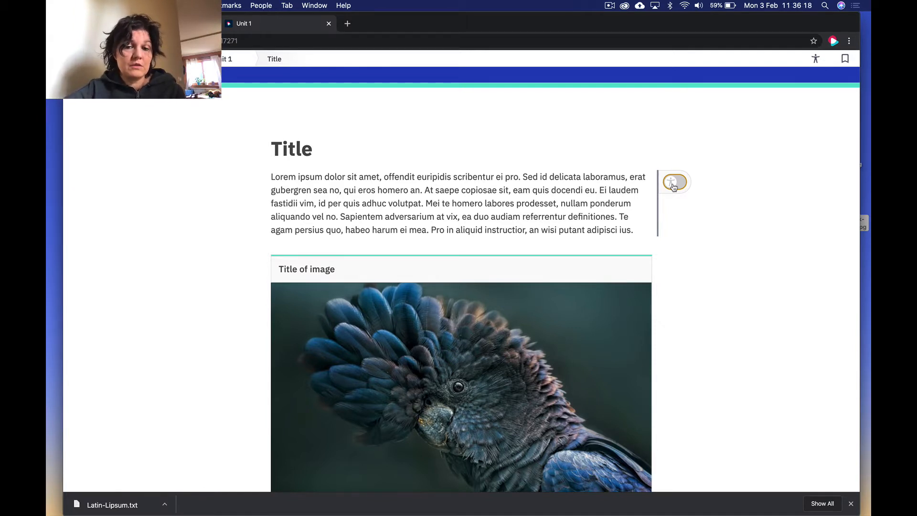
# Back in the page editor, delete the inclusive deer Image block and disable inclusive content for the Text block
pyautogui.click(164, 24)
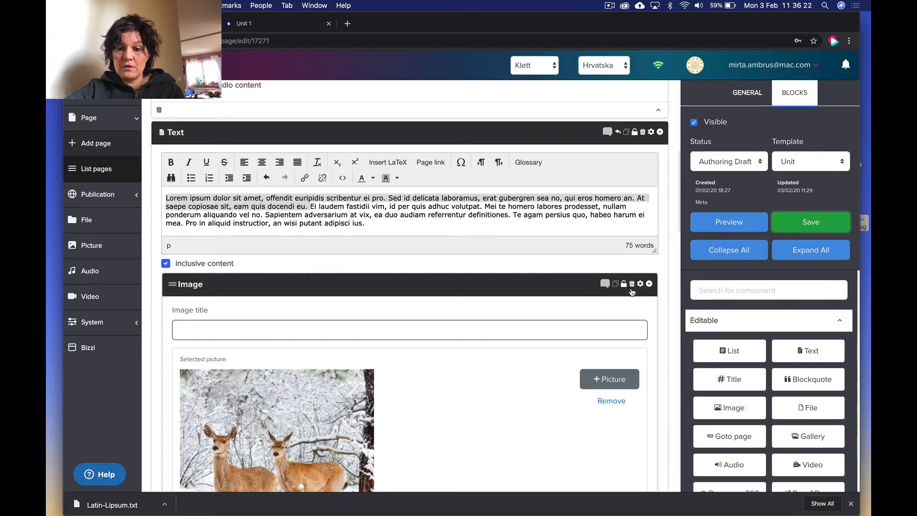
pyautogui.click(632, 285)
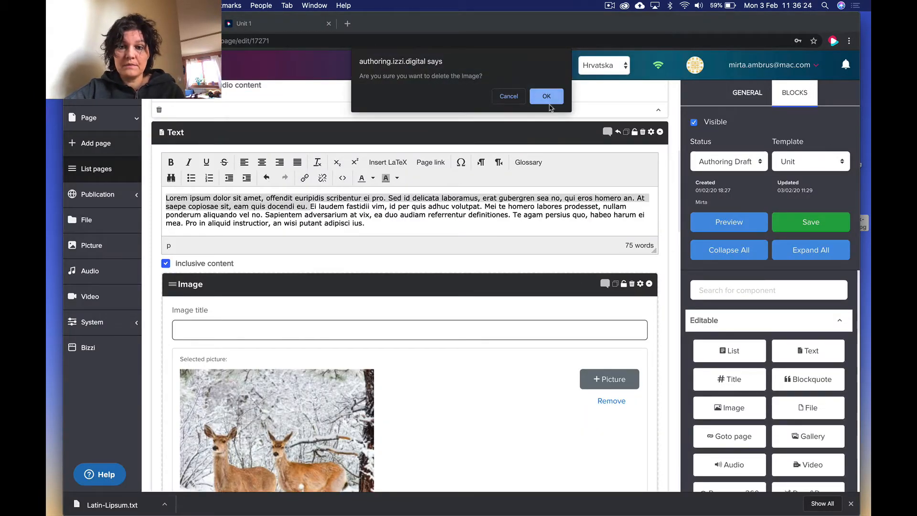
pyautogui.click(546, 95)
pyautogui.click(166, 263)
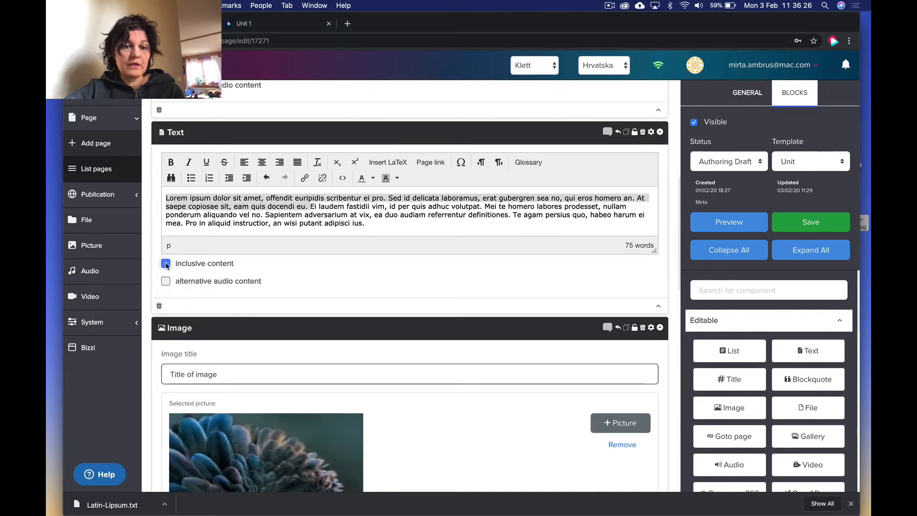
# Enable alternative audio content for the Text block and assign the audio file o radiju.mp3 to it
pyautogui.click(166, 281)
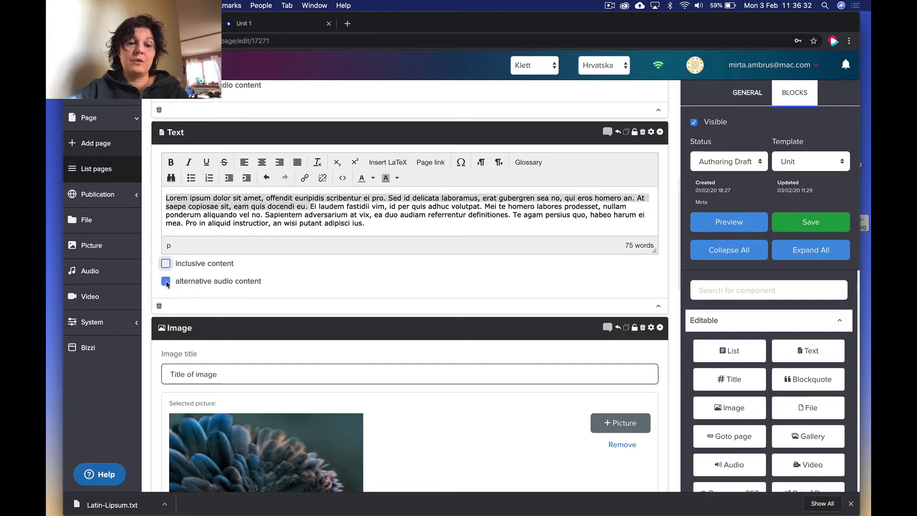
pyautogui.click(167, 281)
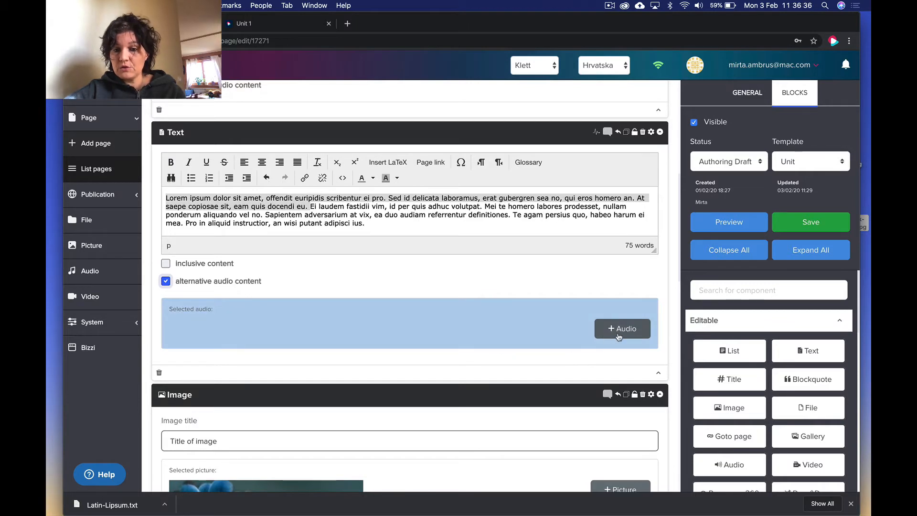
pyautogui.click(619, 337)
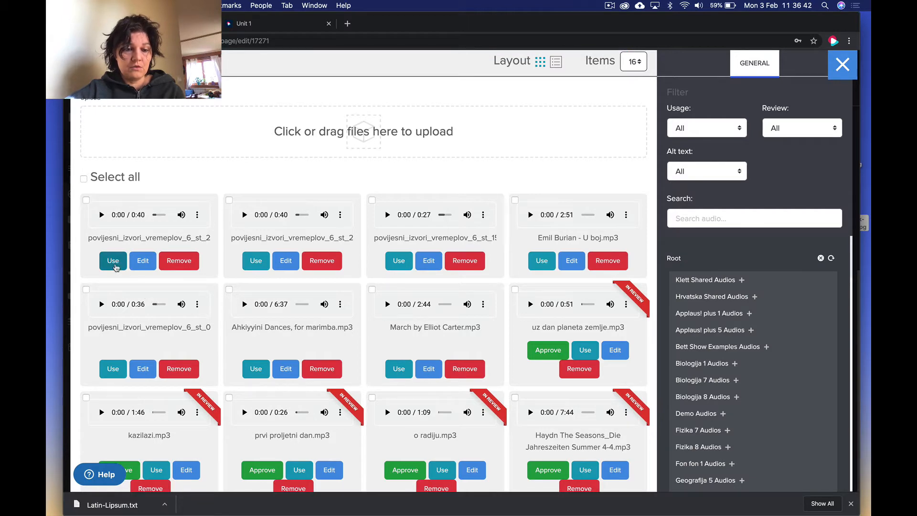
pyautogui.scroll(-3, 114, 268)
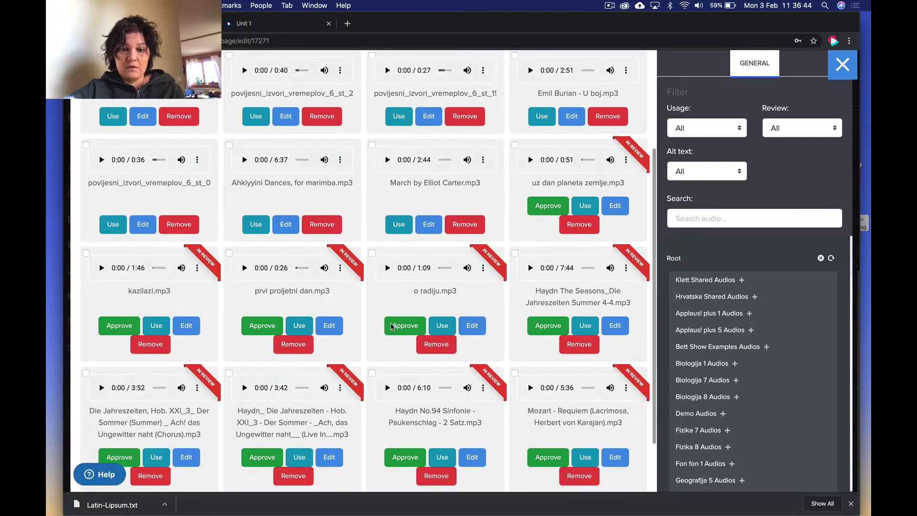
pyautogui.click(441, 325)
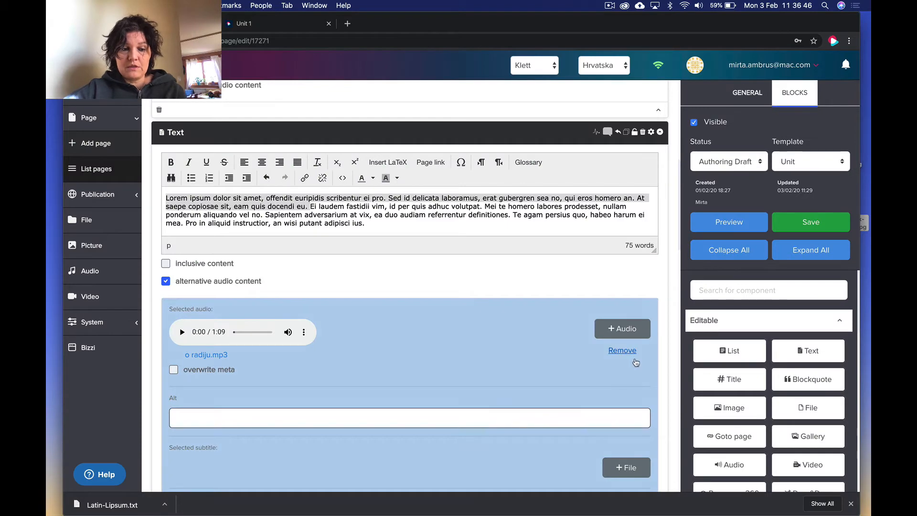
# Save the page, reload the Unit 1 preview, and play and stop the paragraph's alternative audio
pyautogui.click(810, 223)
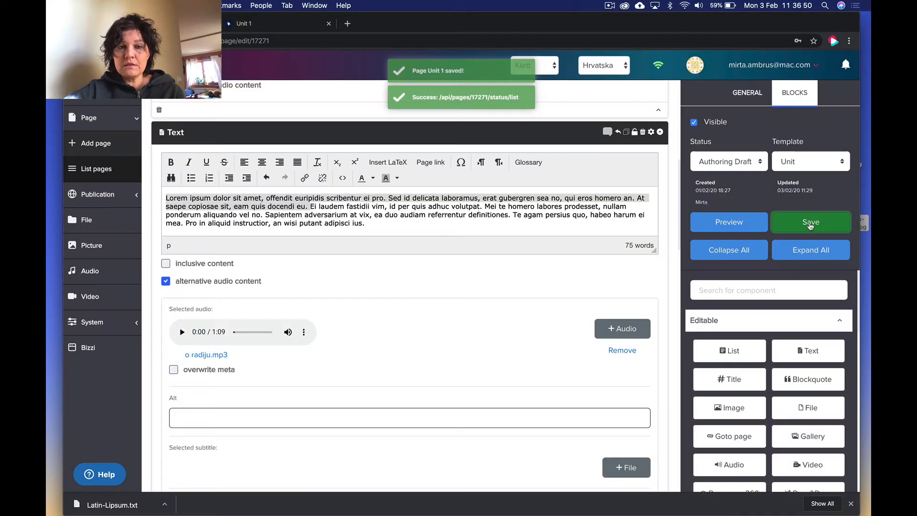
pyautogui.click(290, 29)
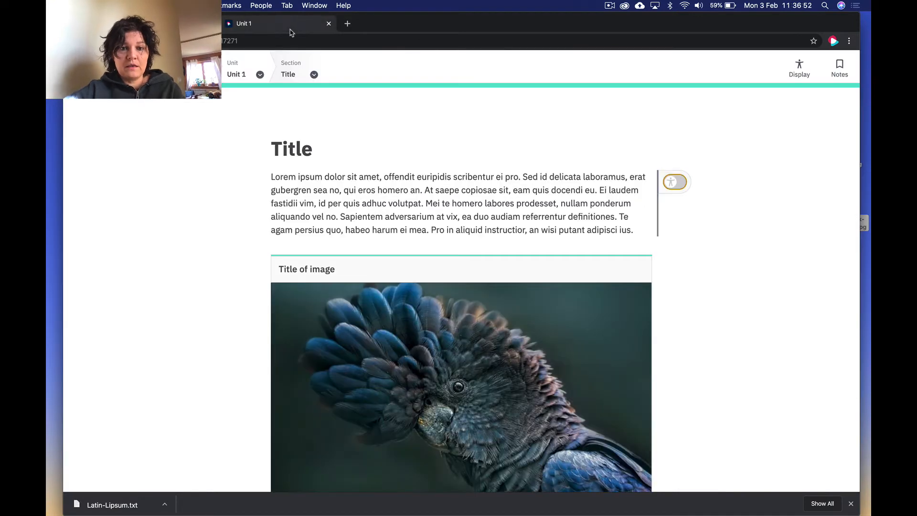
pyautogui.press('super+r')
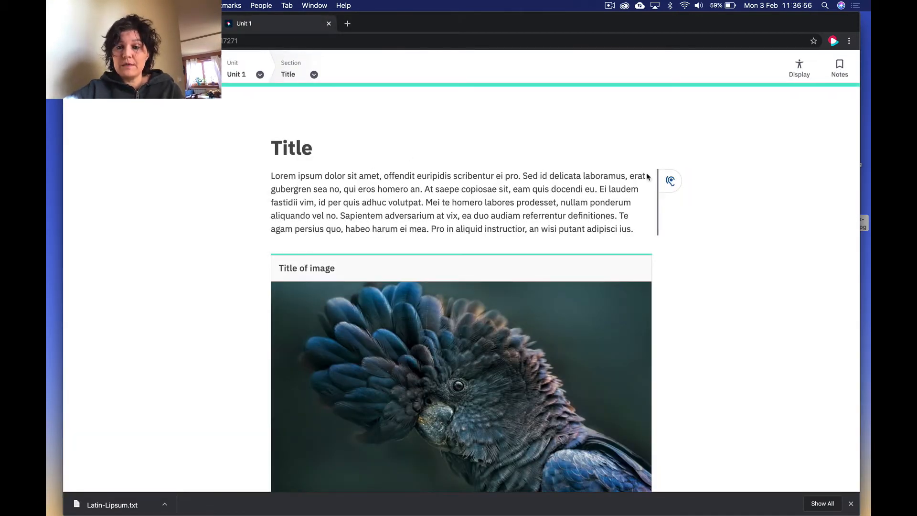
pyautogui.press('XF86AudioRaiseVolume')
pyautogui.click(672, 183)
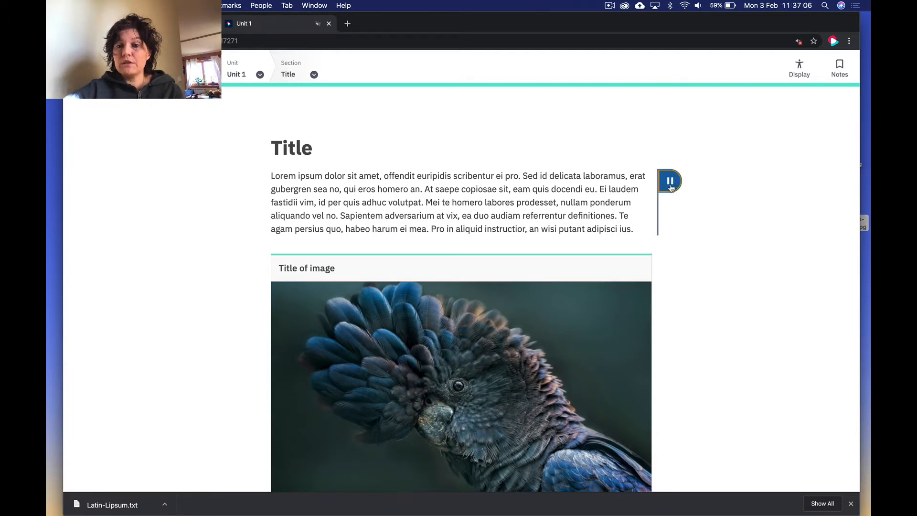
pyautogui.click(671, 186)
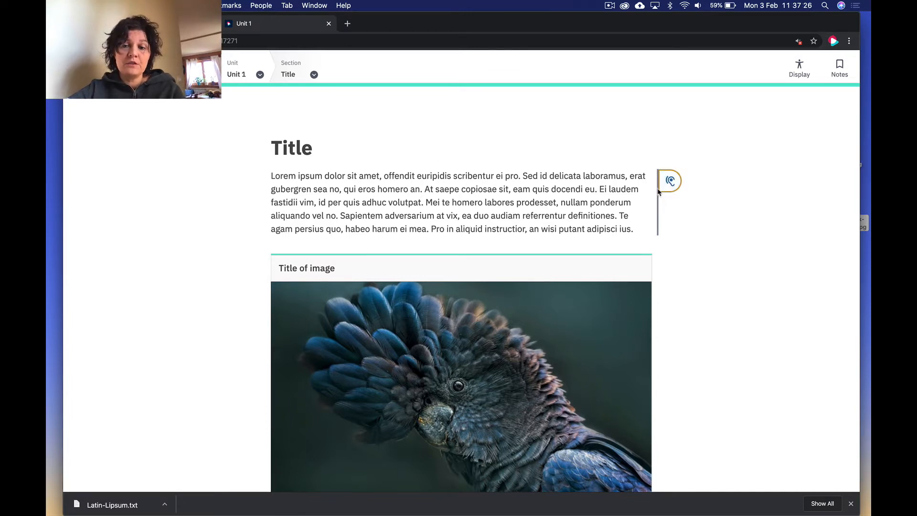
# Close the Unit 1 preview and remove o radiju.mp3 from the Text block's alternative audio content
pyautogui.click(329, 23)
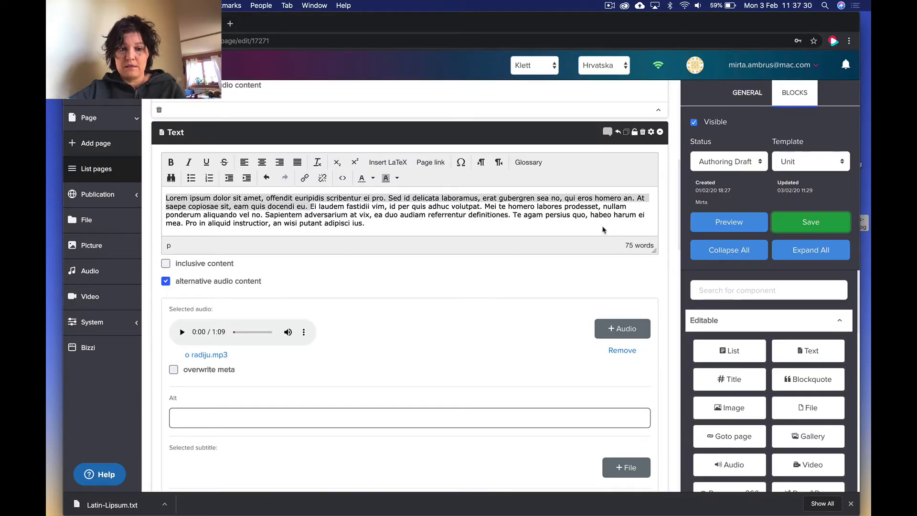
pyautogui.click(614, 352)
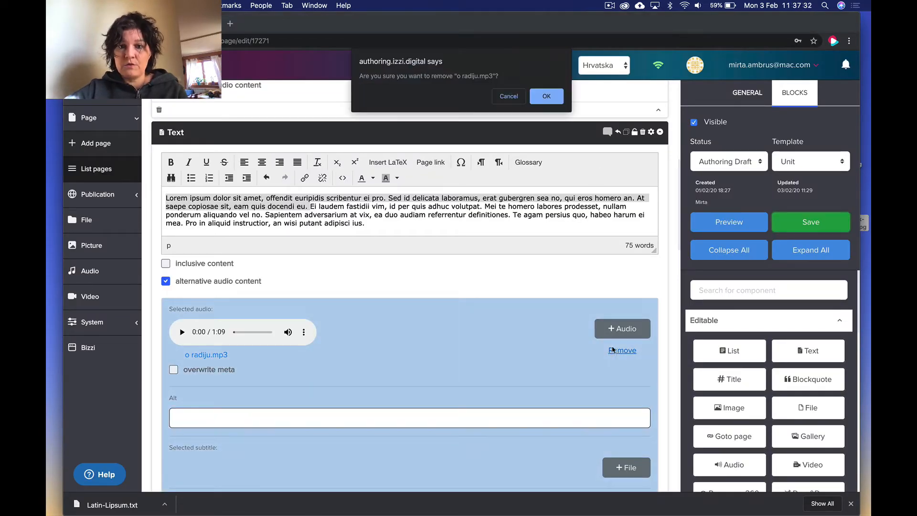
pyautogui.click(547, 97)
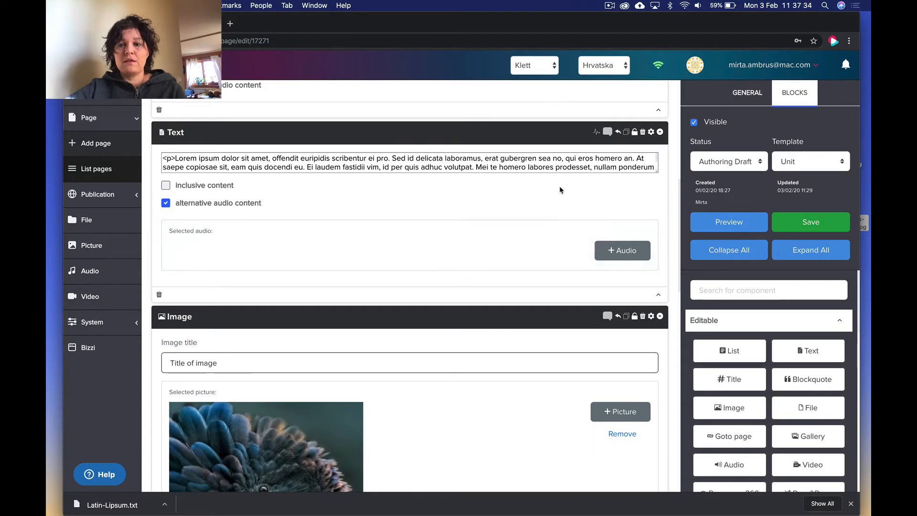
# Collapse the Text, Image and Title blocks in the Main section
pyautogui.click(660, 133)
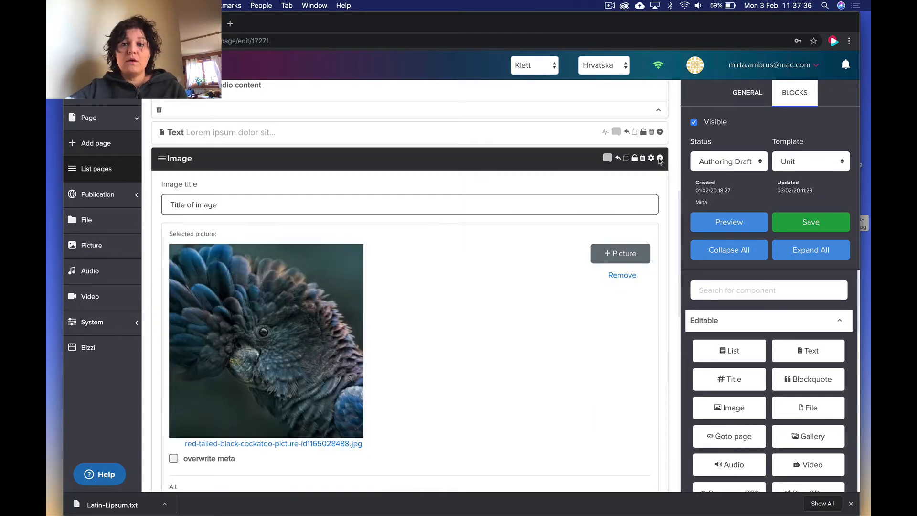
pyautogui.click(659, 154)
pyautogui.scroll(3, 620, 204)
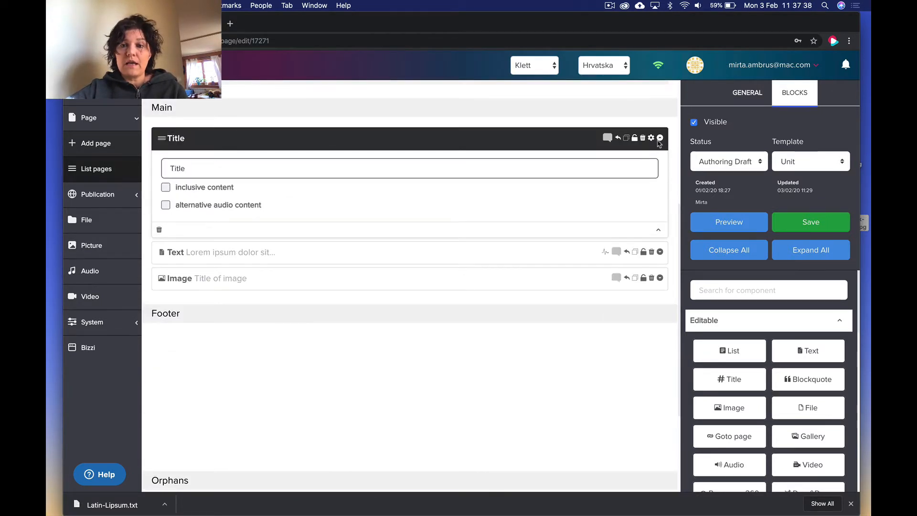
pyautogui.click(659, 138)
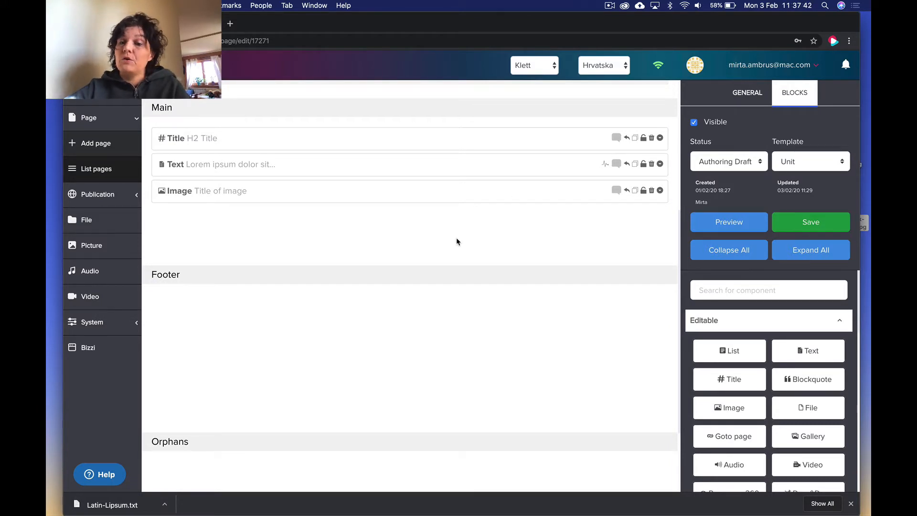
# Find the Image puzzle component among the editable blocks and add it below the Image block in the Main section
pyautogui.scroll(-5, 738, 357)
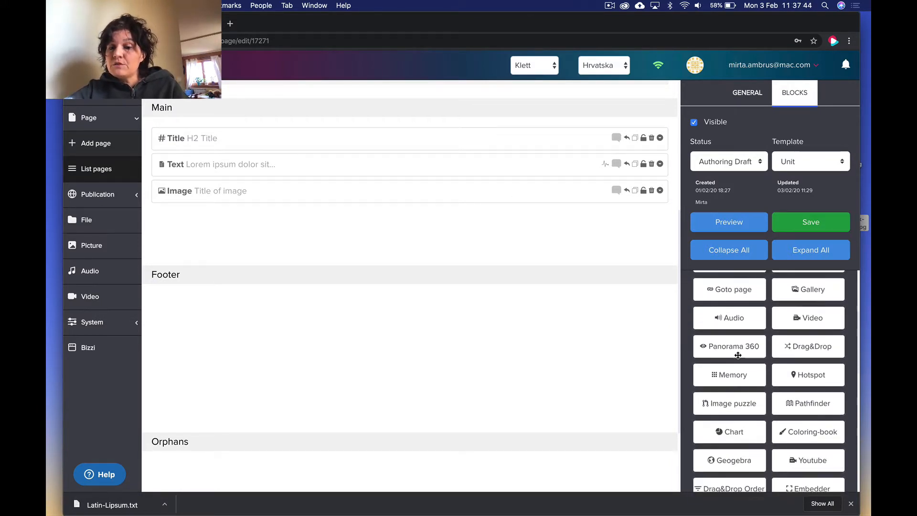
pyautogui.scroll(-10, 737, 357)
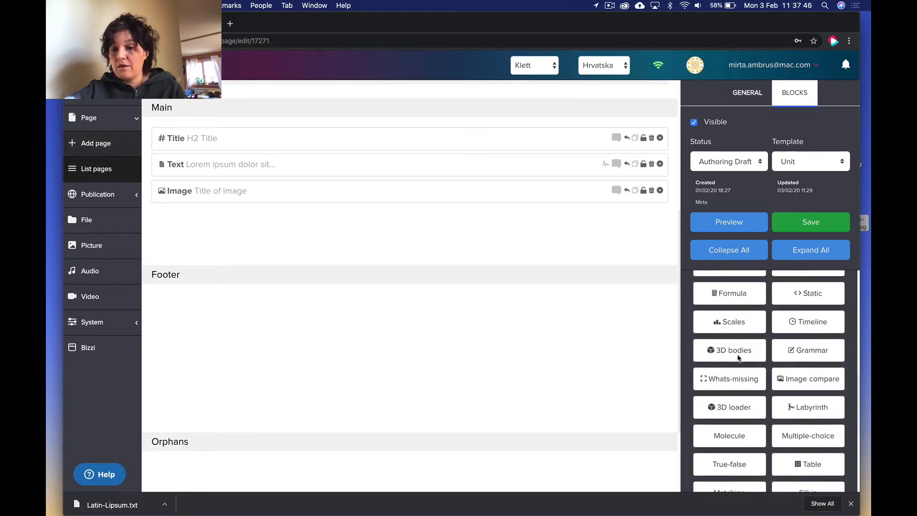
pyautogui.scroll(-3, 737, 355)
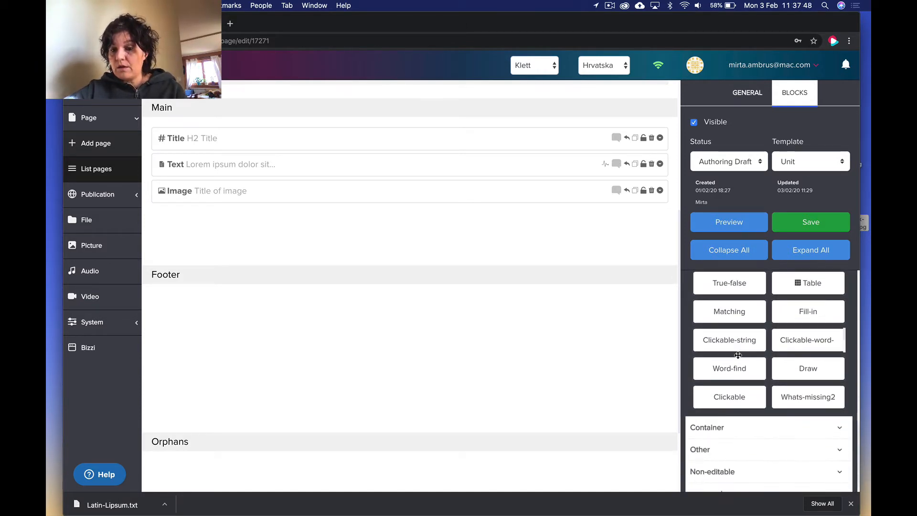
pyautogui.scroll(5, 737, 355)
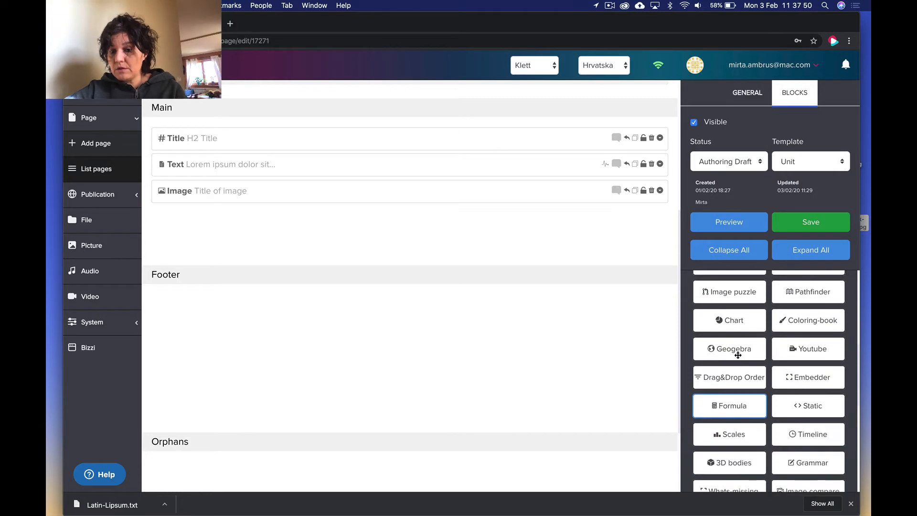
pyautogui.scroll(2, 737, 355)
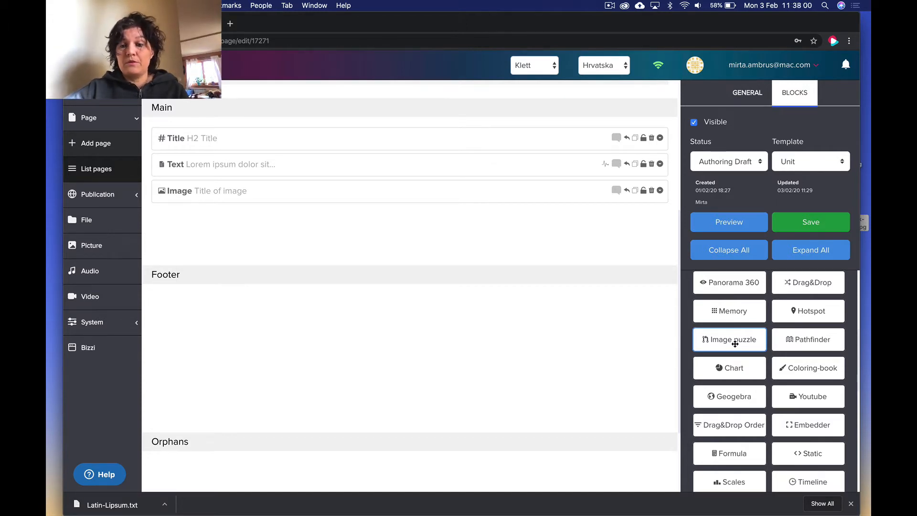
pyautogui.moveTo(729, 341); pyautogui.dragTo(469, 234)
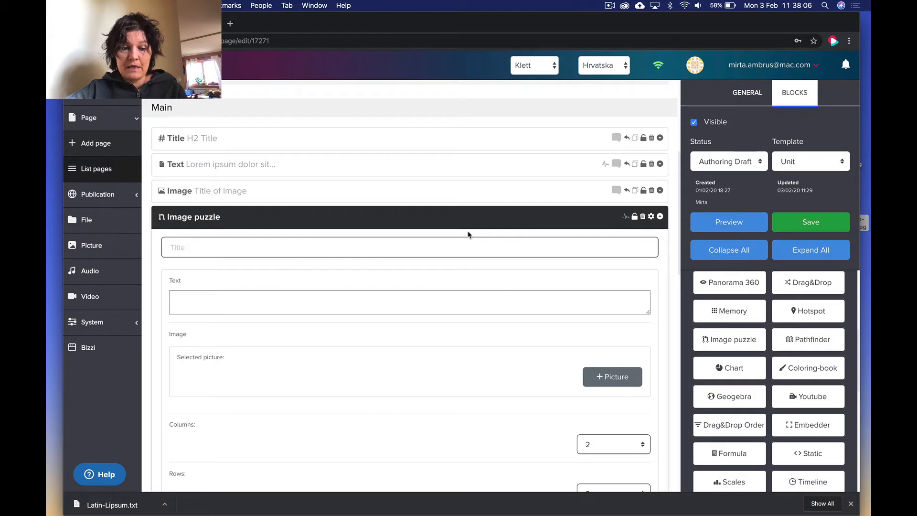
# Review the Image puzzle block's settings, from title, text and picture through columns, rows and sounds to the inclusive and alternative audio options
pyautogui.scroll(-2, 521, 301)
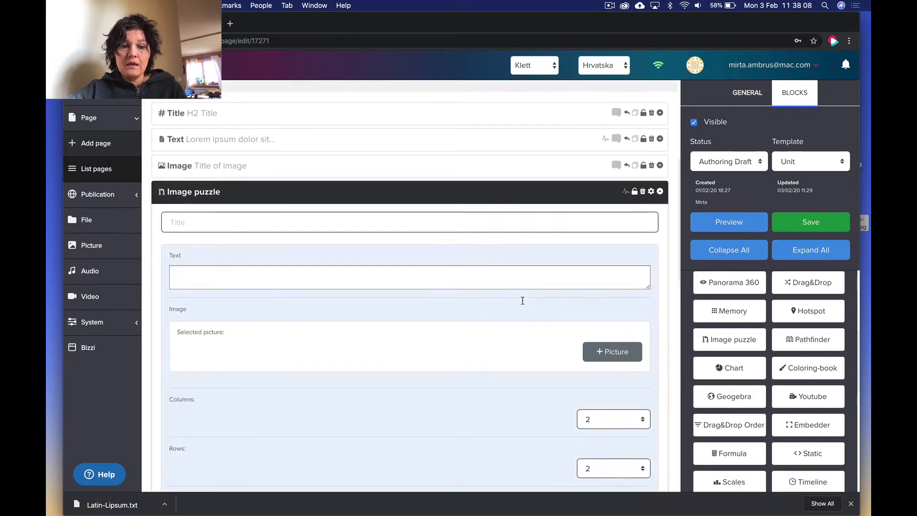
pyautogui.scroll(-1, 461, 211)
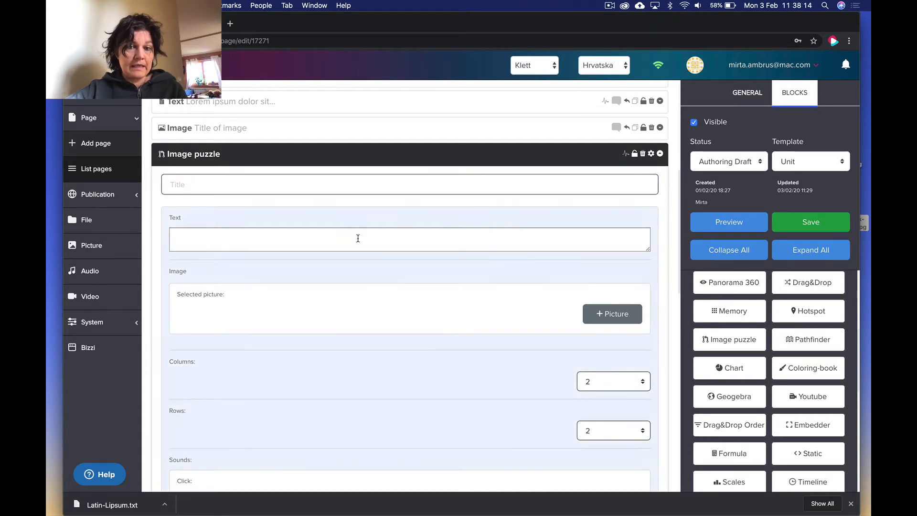
pyautogui.scroll(-2, 382, 239)
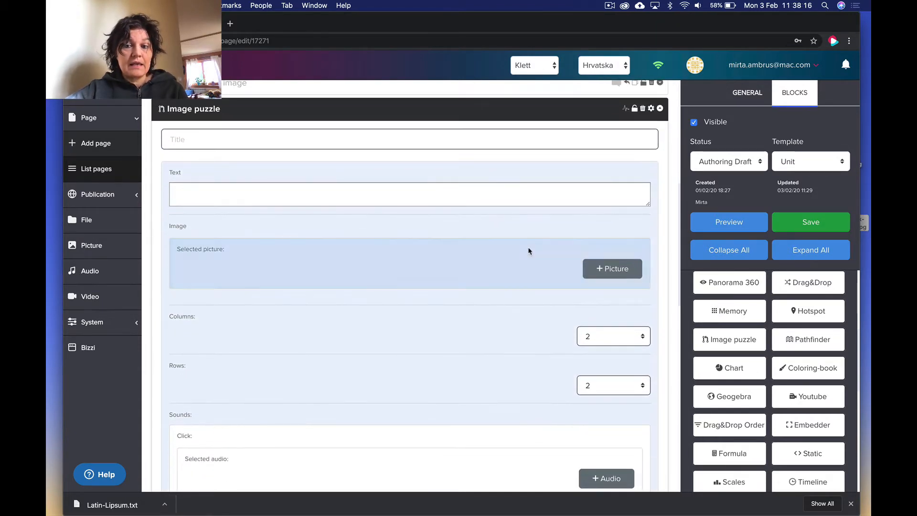
pyautogui.scroll(-2, 567, 307)
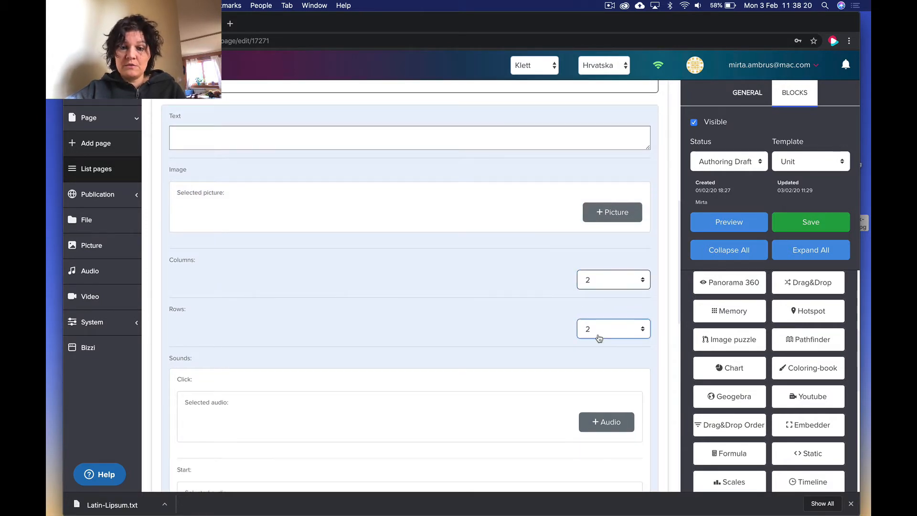
pyautogui.scroll(-3, 464, 326)
pyautogui.scroll(-3, 464, 326)
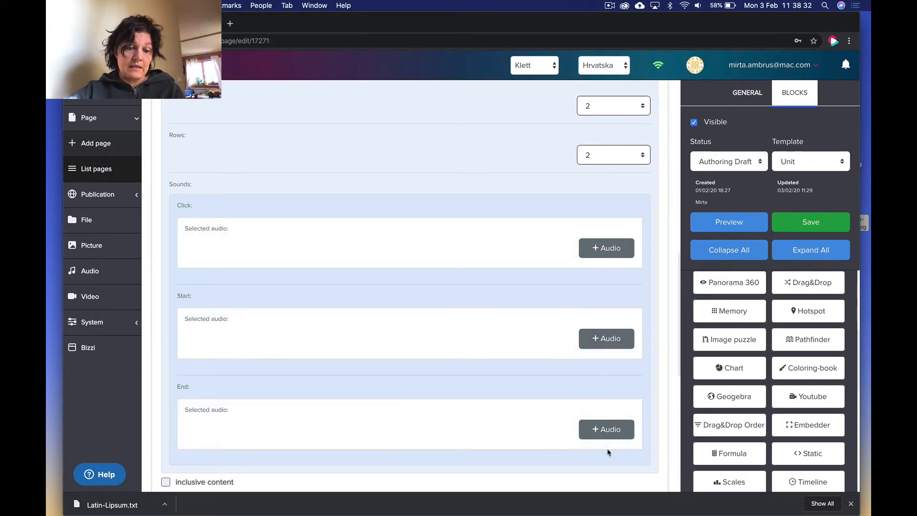
pyautogui.scroll(-3, 506, 252)
pyautogui.scroll(-6, 506, 252)
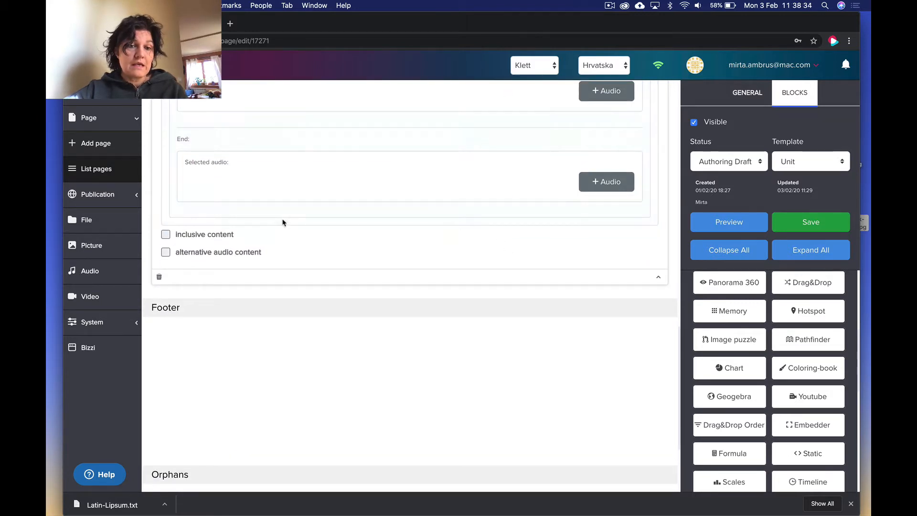
pyautogui.click(166, 234)
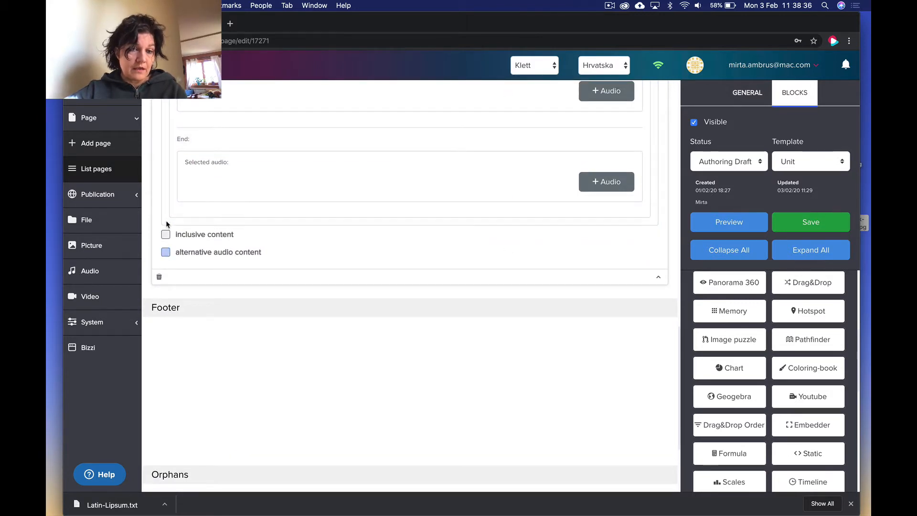
pyautogui.click(166, 235)
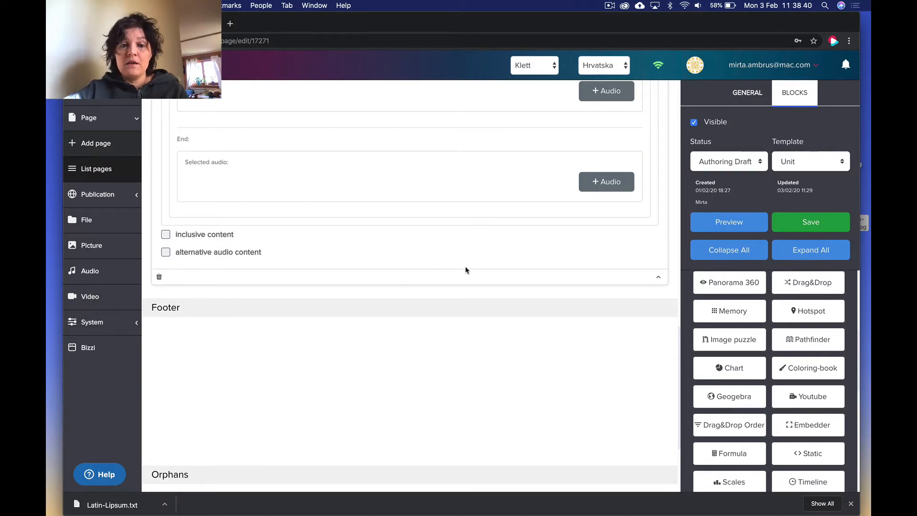
pyautogui.scroll(5, 466, 271)
pyautogui.scroll(4, 466, 271)
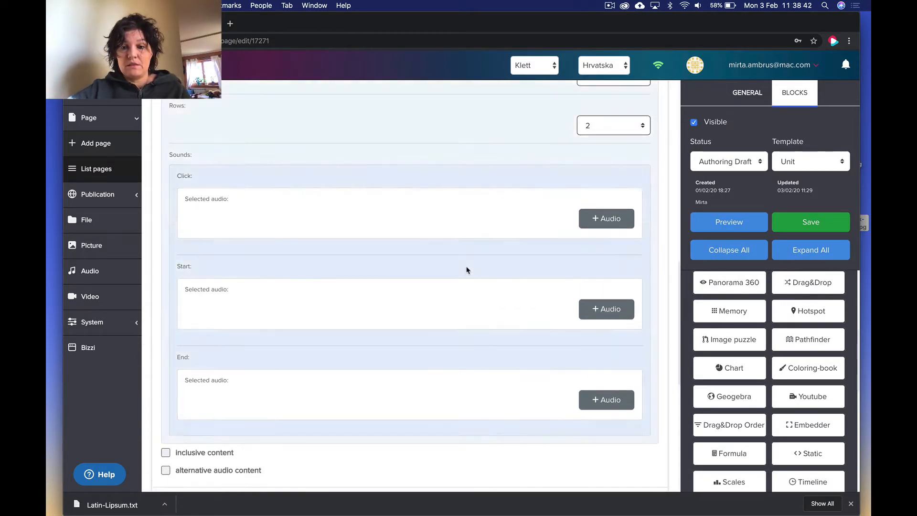
pyautogui.scroll(5, 466, 270)
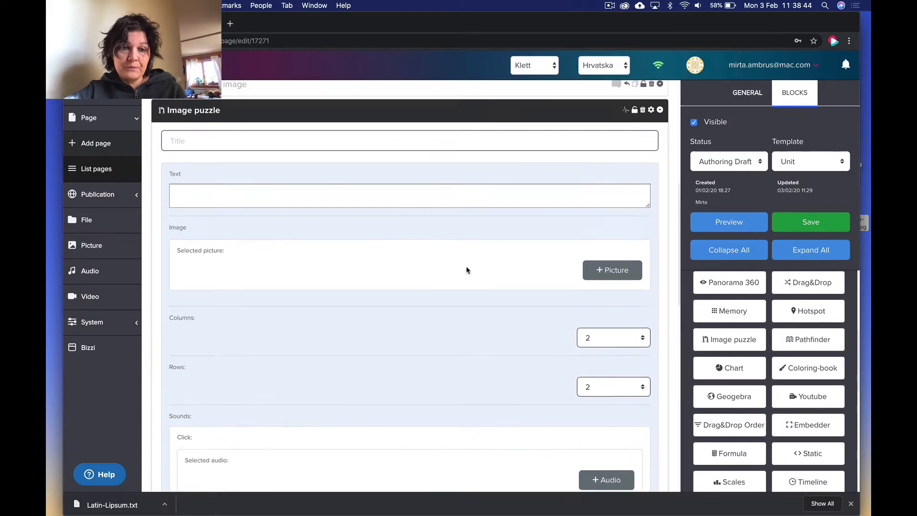
# Give the Image puzzle block the title "Title of my puzzle" and the text "Solve the puzzle!"
pyautogui.click(443, 219)
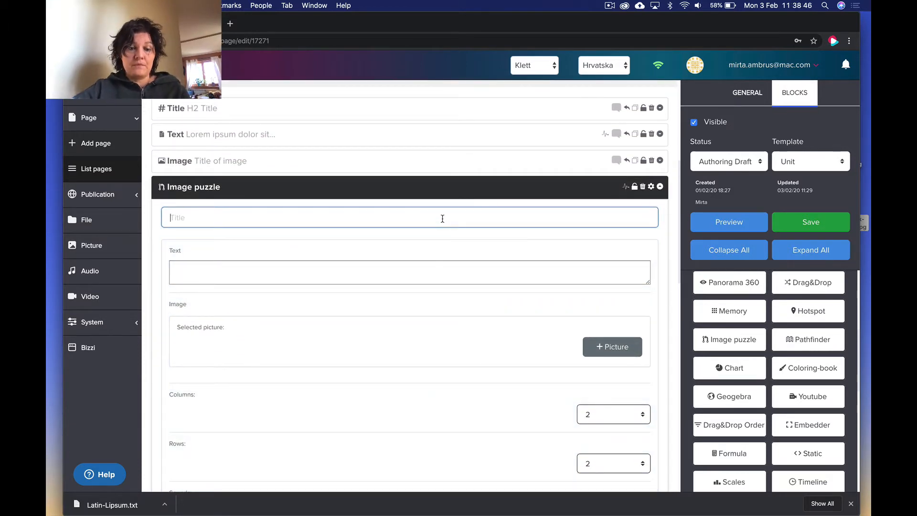
pyautogui.write('Title')
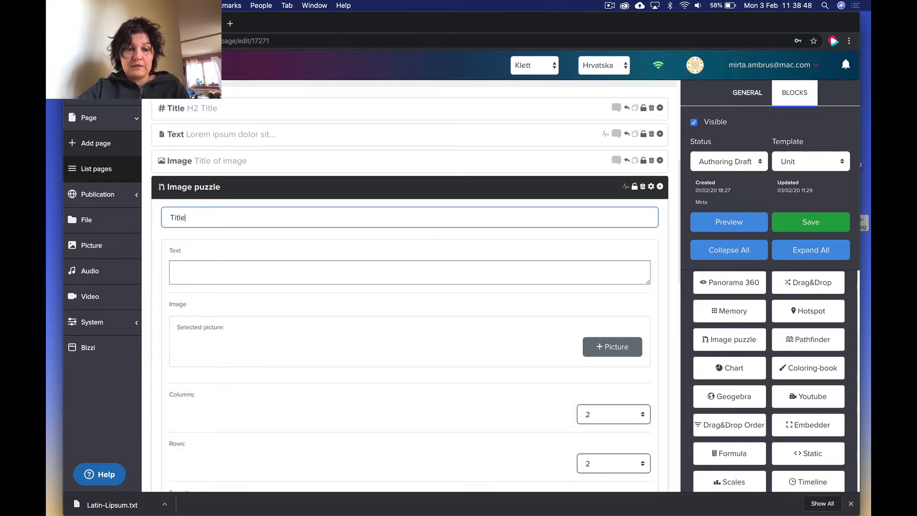
pyautogui.write(' of my ')
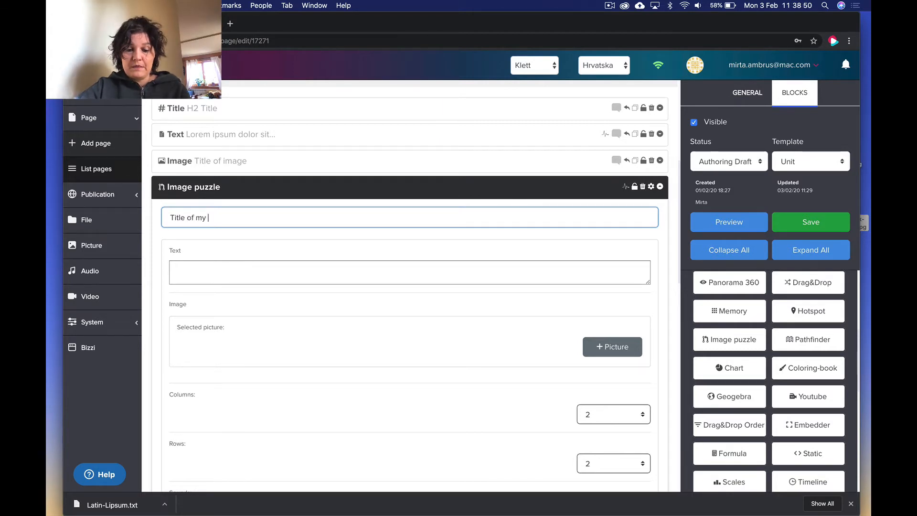
pyautogui.write('puzzč')
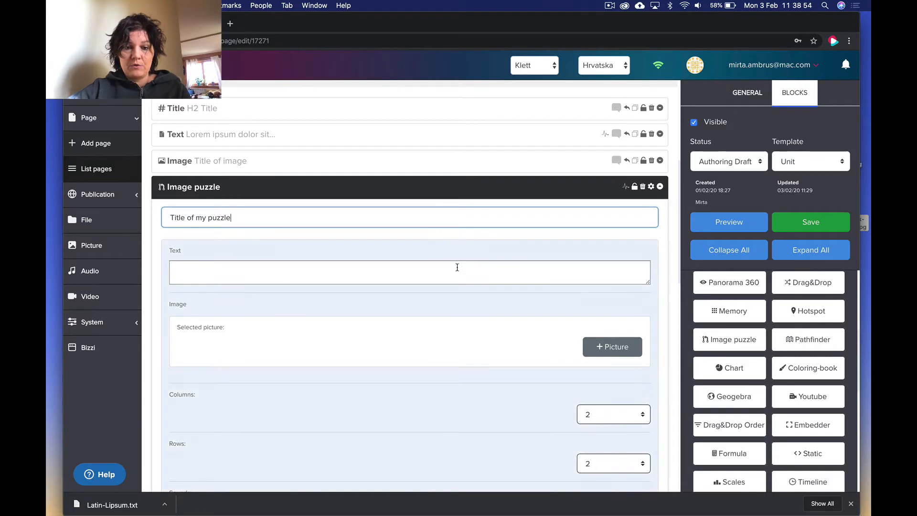
pyautogui.click(456, 270)
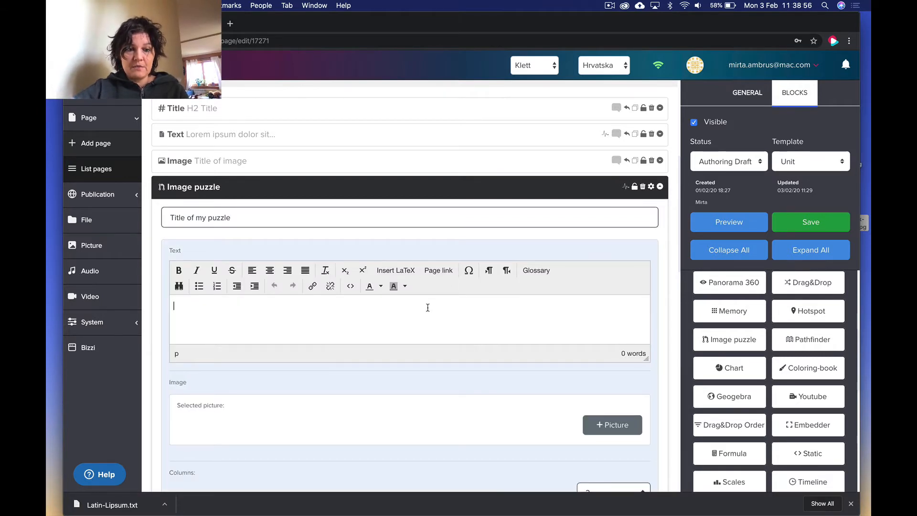
pyautogui.scroll(-3, 427, 308)
pyautogui.write('Sol')
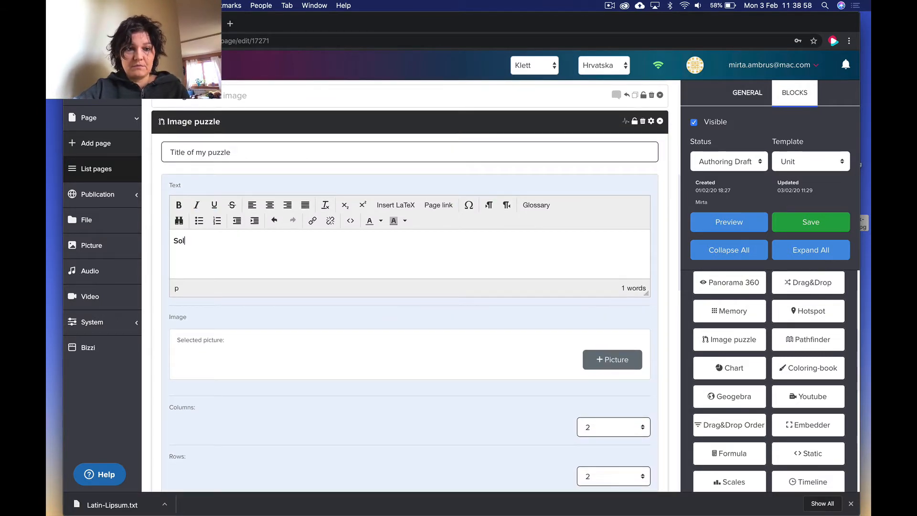
pyautogui.write('ve the puzzle!')
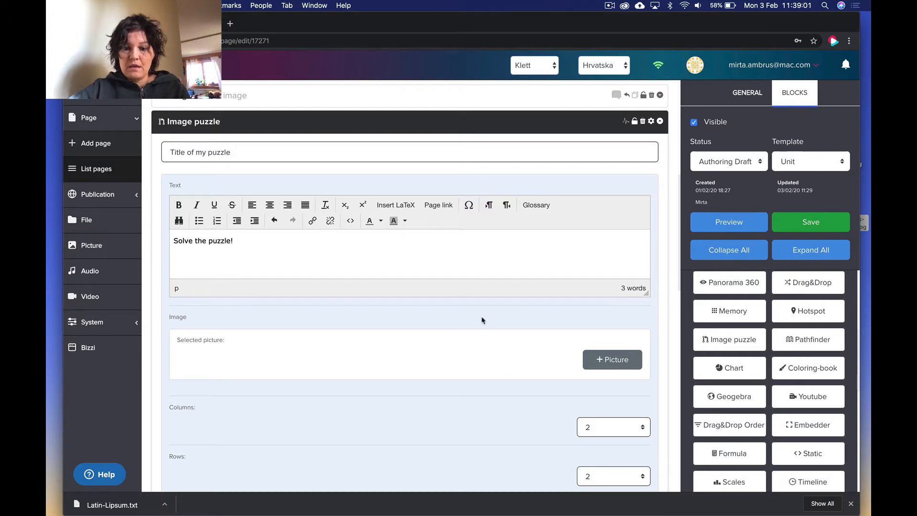
# Assign the red-tailed black cockatoo picture from Demo Pictures to the Image puzzle and set its columns to 3
pyautogui.scroll(-2, 480, 318)
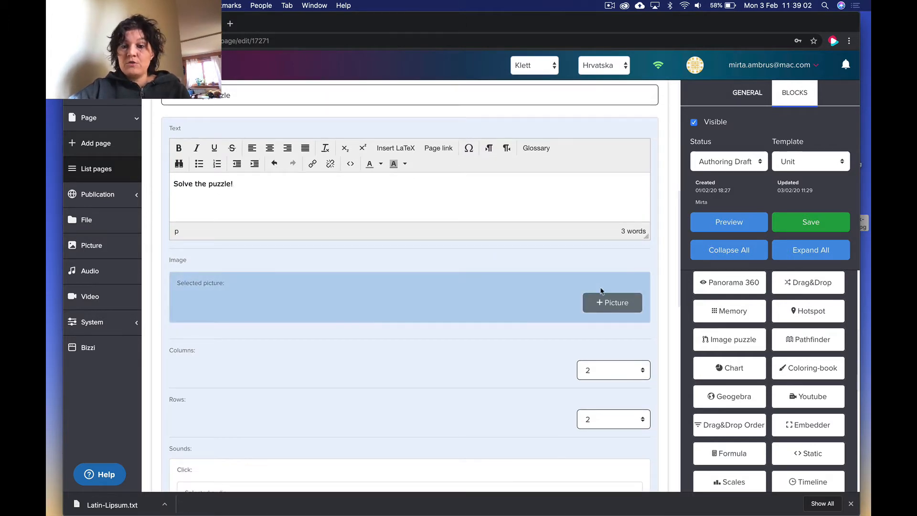
pyautogui.click(602, 303)
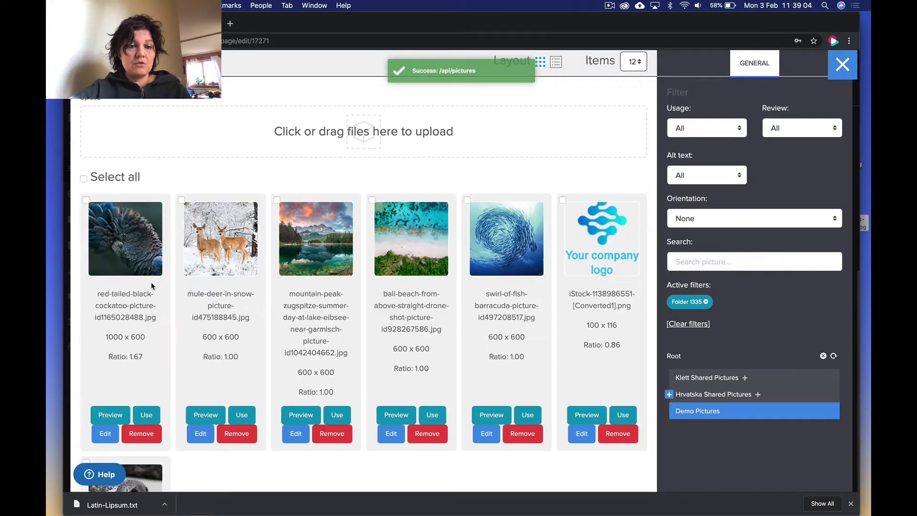
pyautogui.click(148, 415)
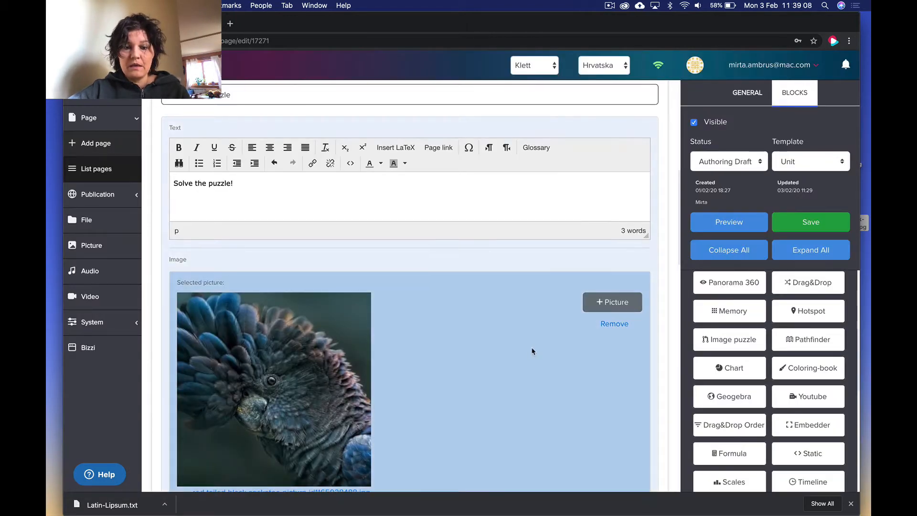
pyautogui.scroll(-10, 532, 350)
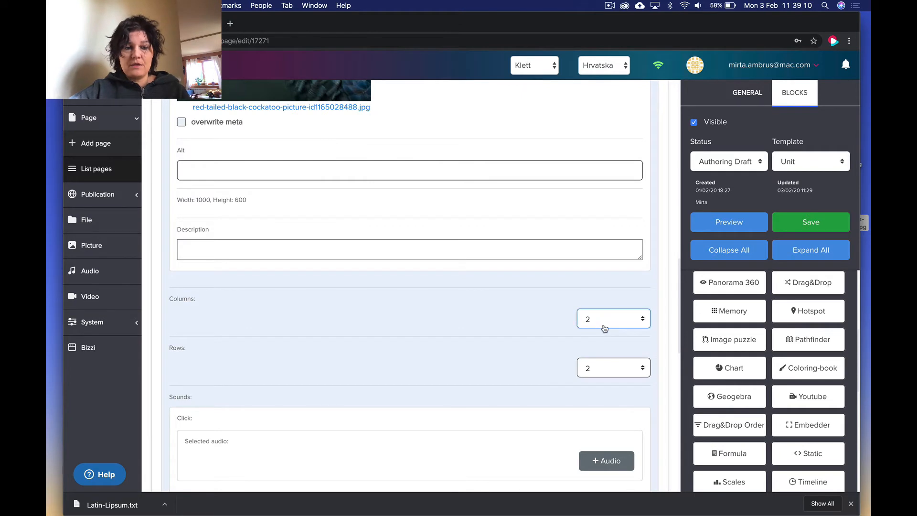
pyautogui.click(604, 328)
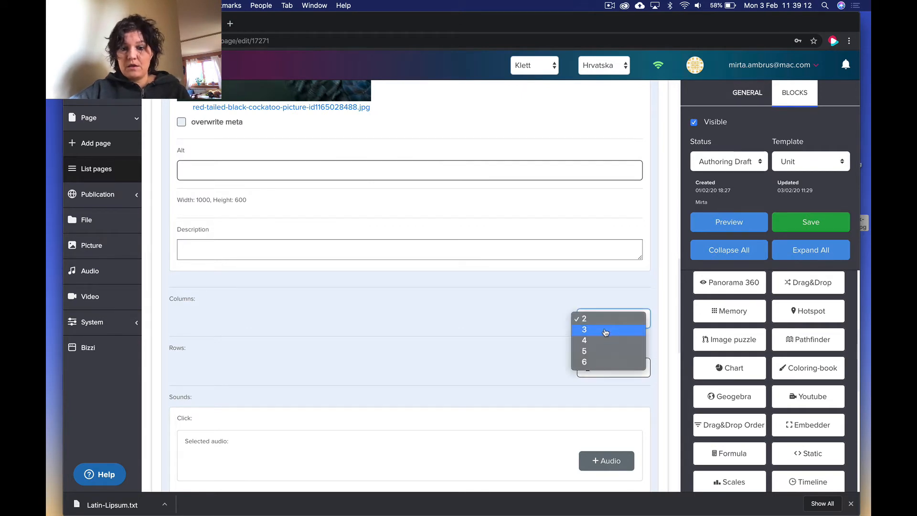
pyautogui.click(606, 330)
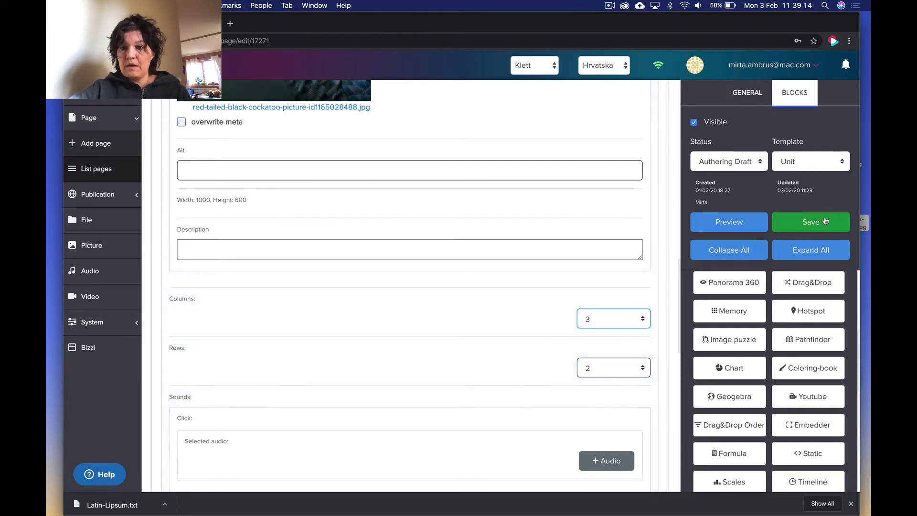
# Save the page and open the Unit 1 preview at the image puzzle
pyautogui.click(824, 221)
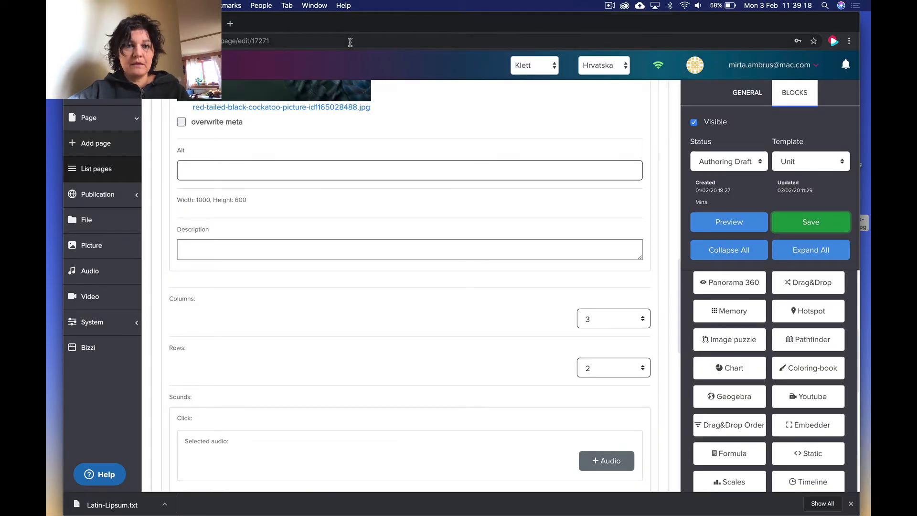
pyautogui.click(724, 227)
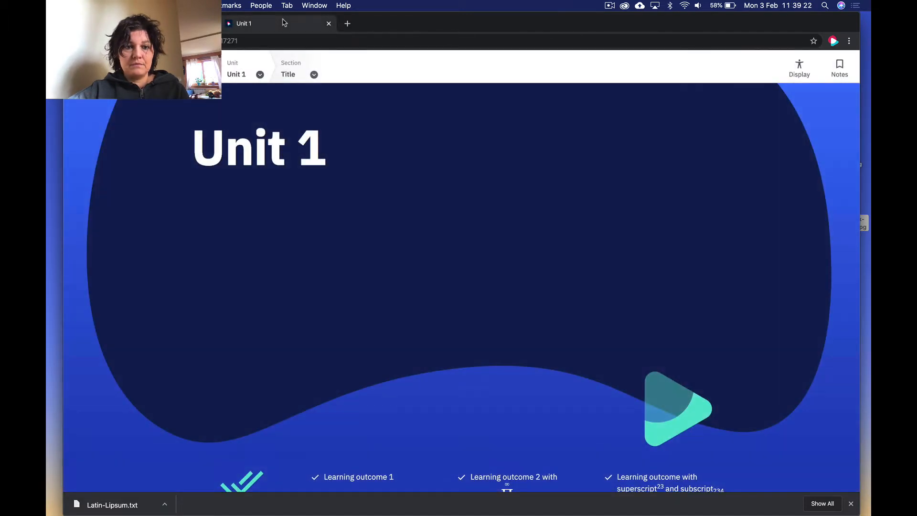
pyautogui.scroll(-5, 347, 215)
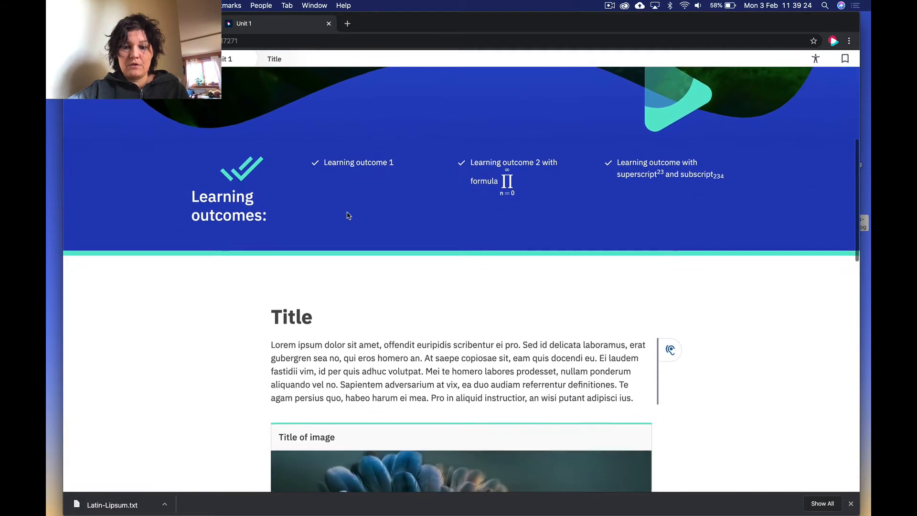
pyautogui.scroll(-3, 356, 356)
pyautogui.scroll(-10, 355, 356)
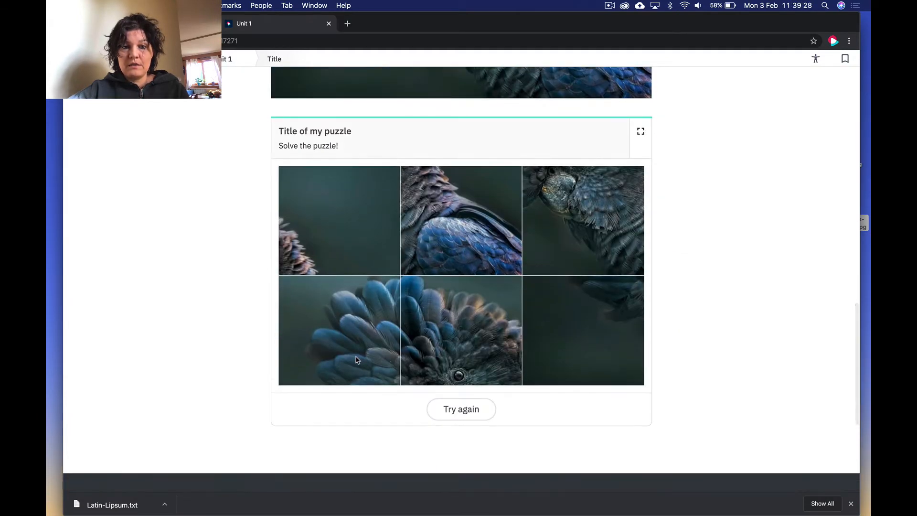
# Try out the image puzzle in the preview by swapping several of its pieces
pyautogui.click(384, 260)
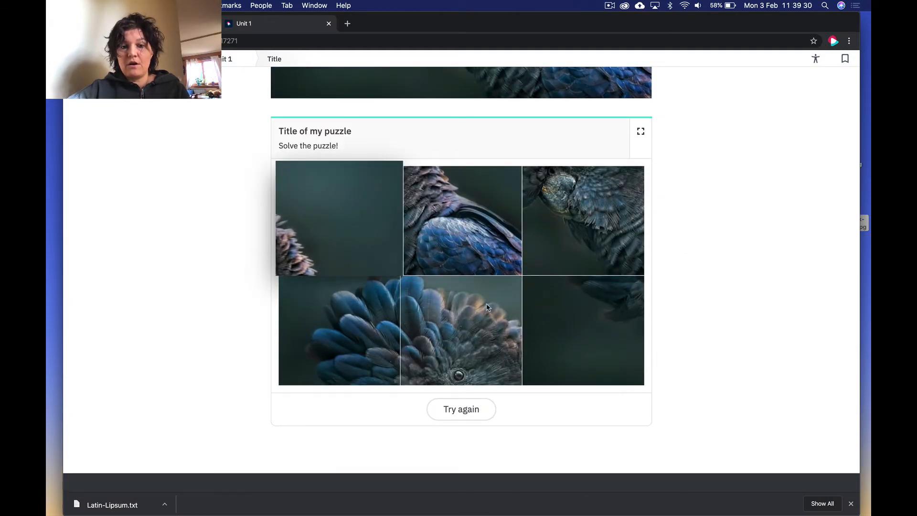
pyautogui.click(487, 307)
pyautogui.click(460, 224)
pyautogui.click(374, 319)
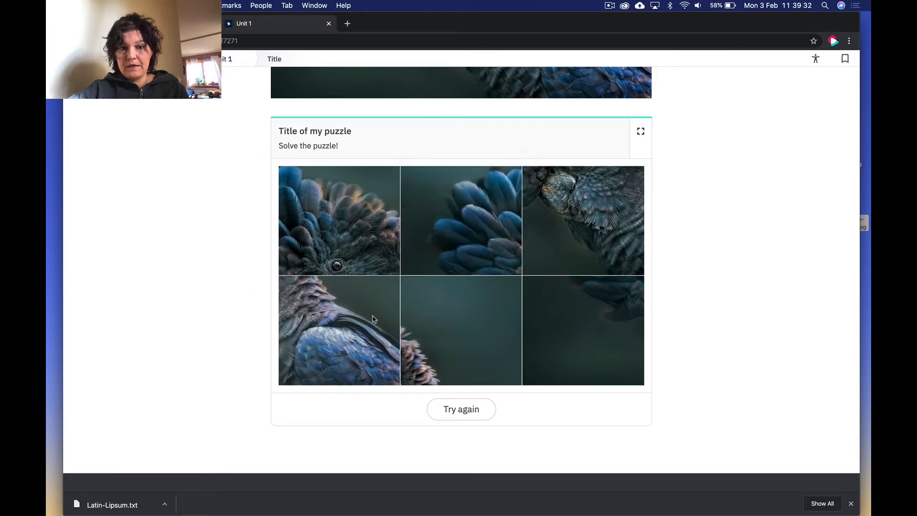
# Return to the Unit 1 page editor and collapse all content blocks
pyautogui.click(162, 24)
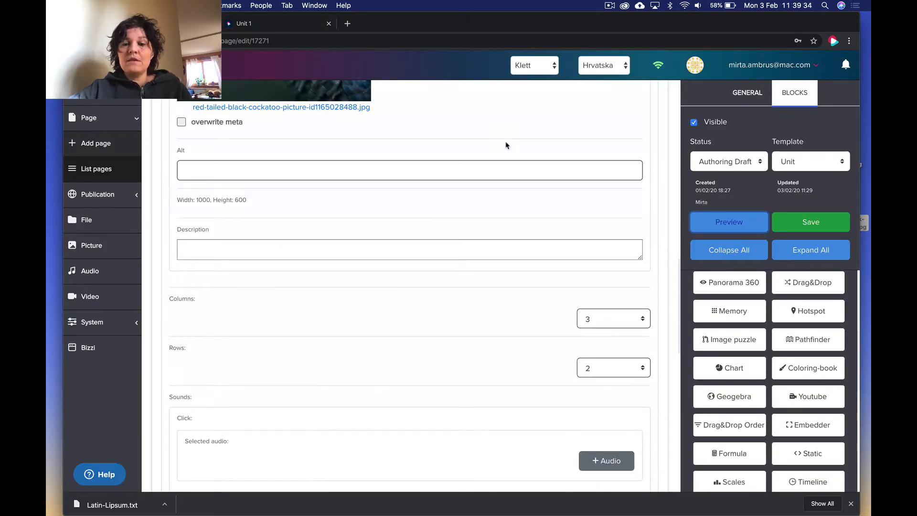
pyautogui.scroll(10, 542, 235)
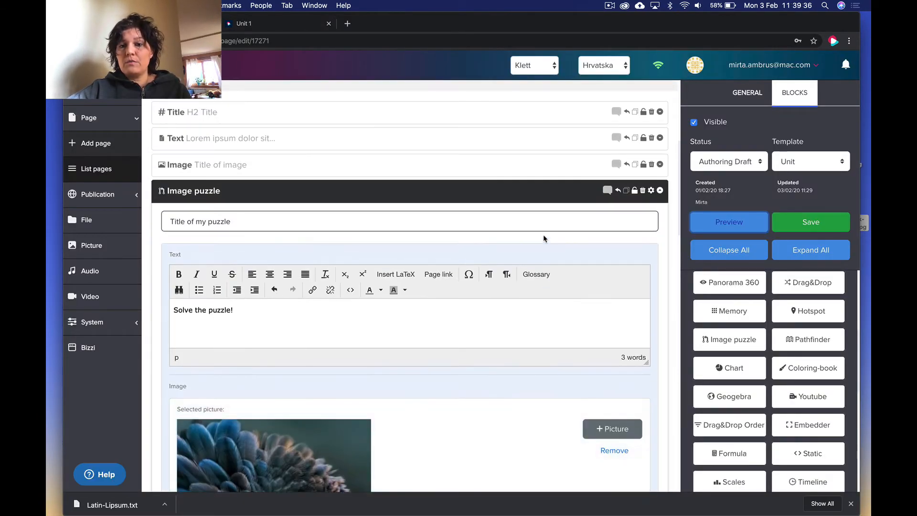
pyautogui.click(721, 250)
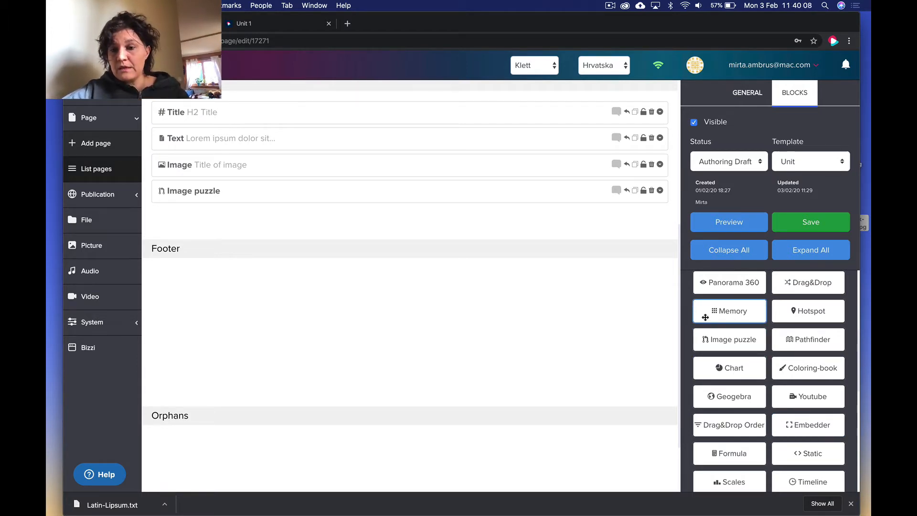
# Add a Memory block below the Image puzzle block and give it the title "Memory game"
pyautogui.moveTo(736, 314); pyautogui.dragTo(514, 225)
pyautogui.click(488, 246)
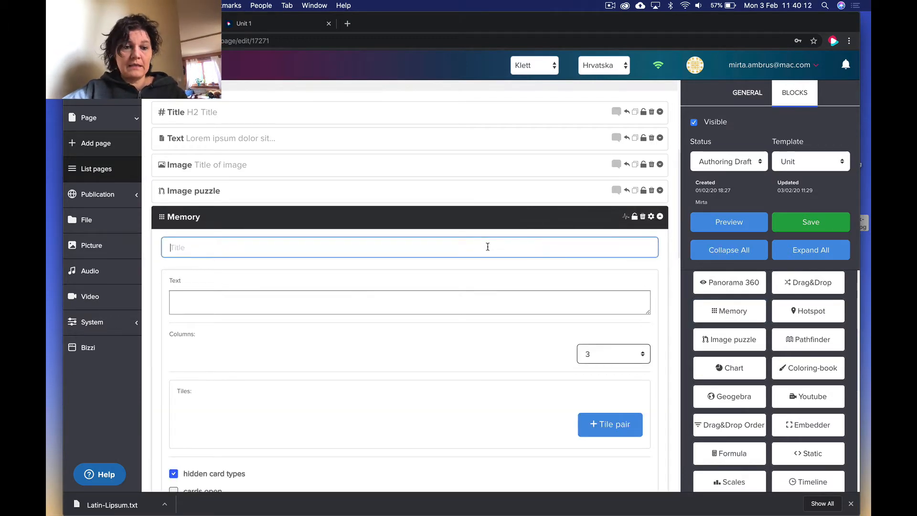
pyautogui.write('Memory game')
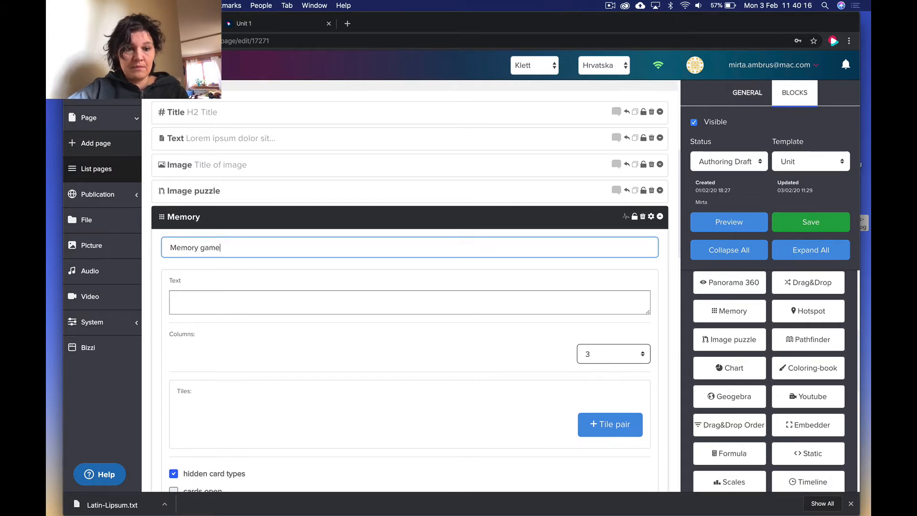
# Keep the Memory block at 3 columns and enable cards open, with the cards hidden after 3 seconds
pyautogui.scroll(-3, 466, 308)
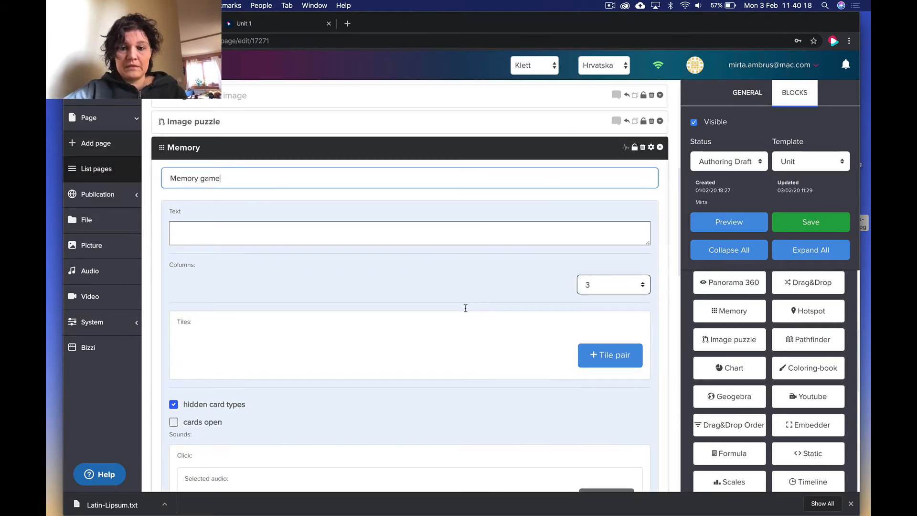
pyautogui.click(604, 287)
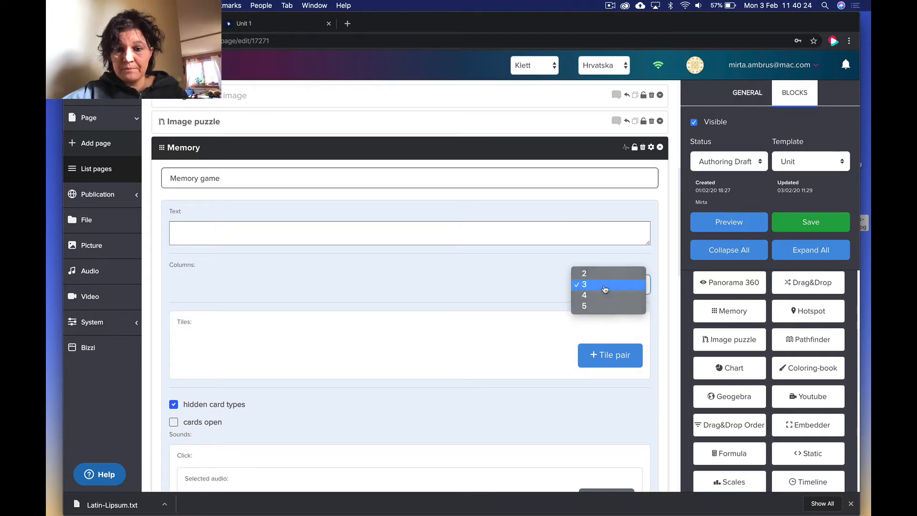
pyautogui.click(604, 285)
pyautogui.scroll(-2, 448, 327)
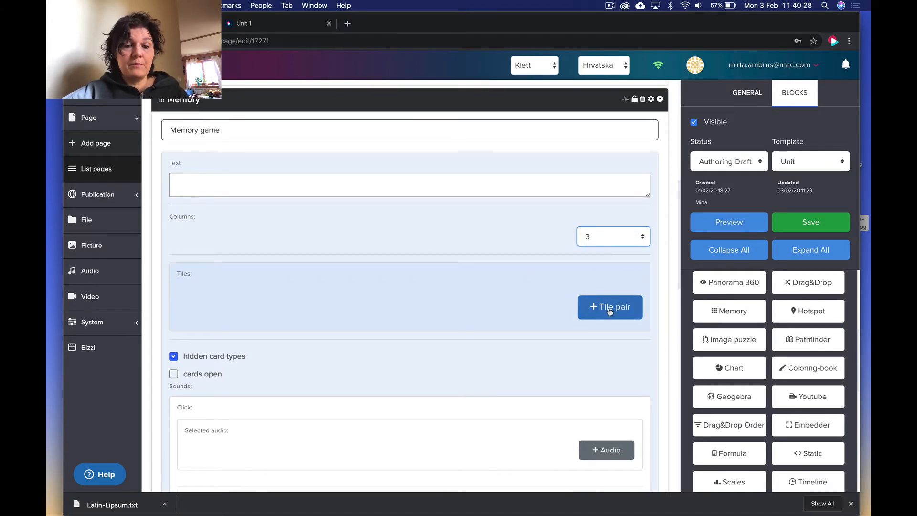
pyautogui.scroll(-4, 384, 303)
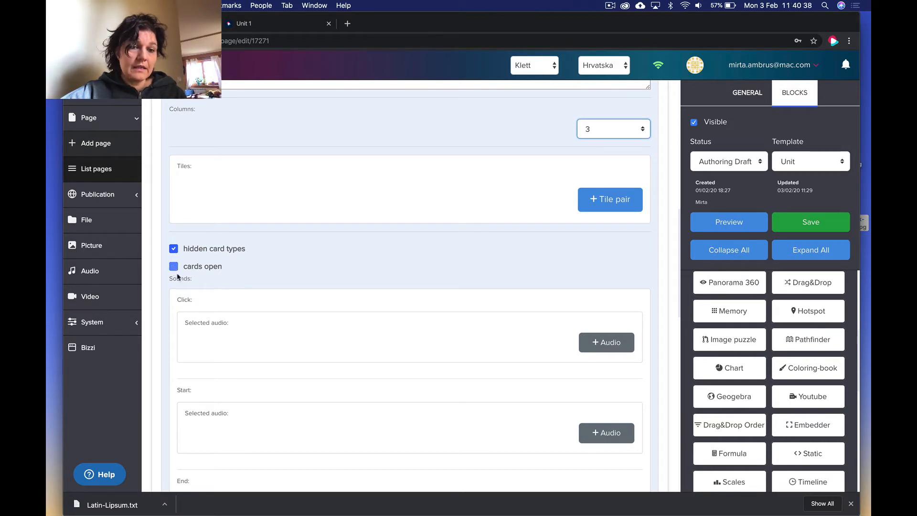
pyautogui.click(174, 269)
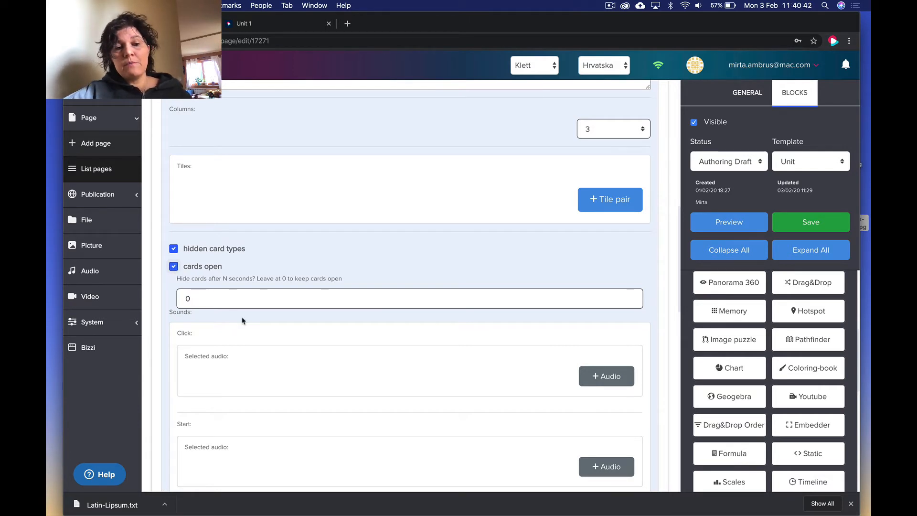
pyautogui.click(250, 304)
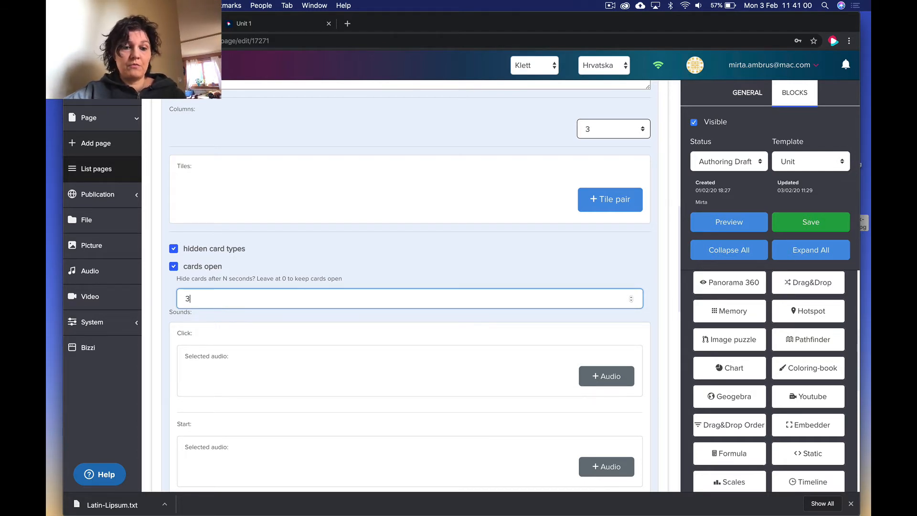
# Check the Memory block's sound options, leave its columns at 3 and add a tile pair
pyautogui.scroll(-5, 475, 324)
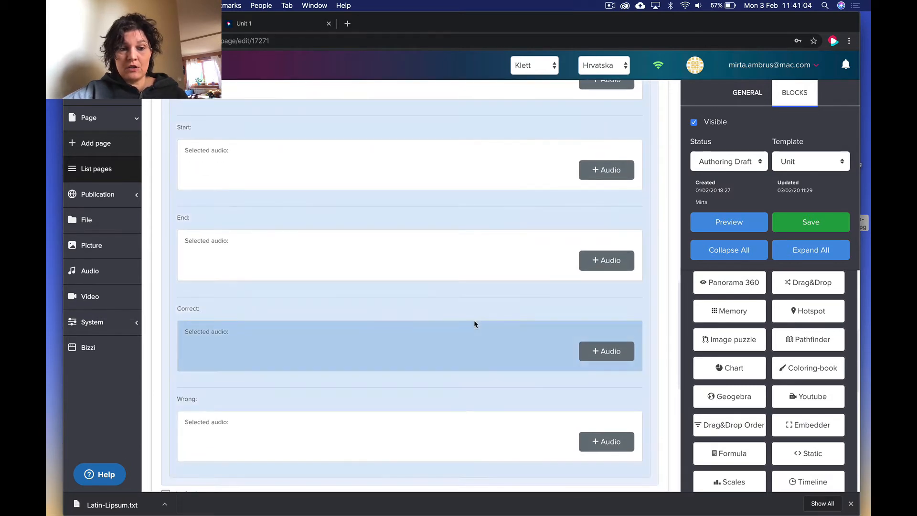
pyautogui.scroll(10, 474, 324)
pyautogui.scroll(-2, 474, 323)
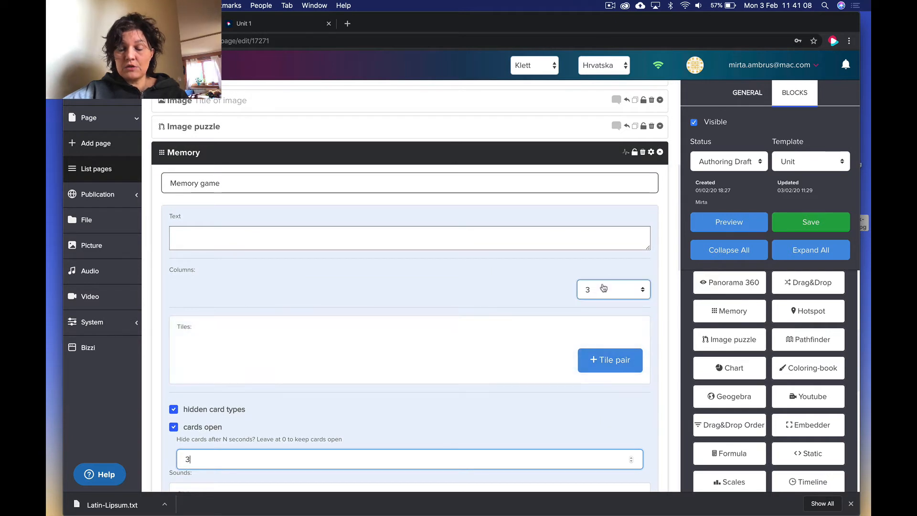
pyautogui.click(605, 291)
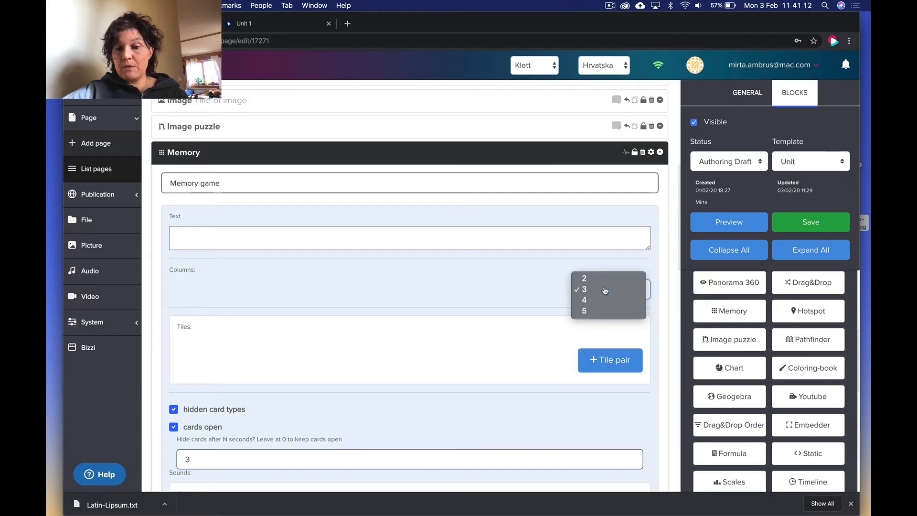
pyautogui.click(604, 290)
pyautogui.click(607, 362)
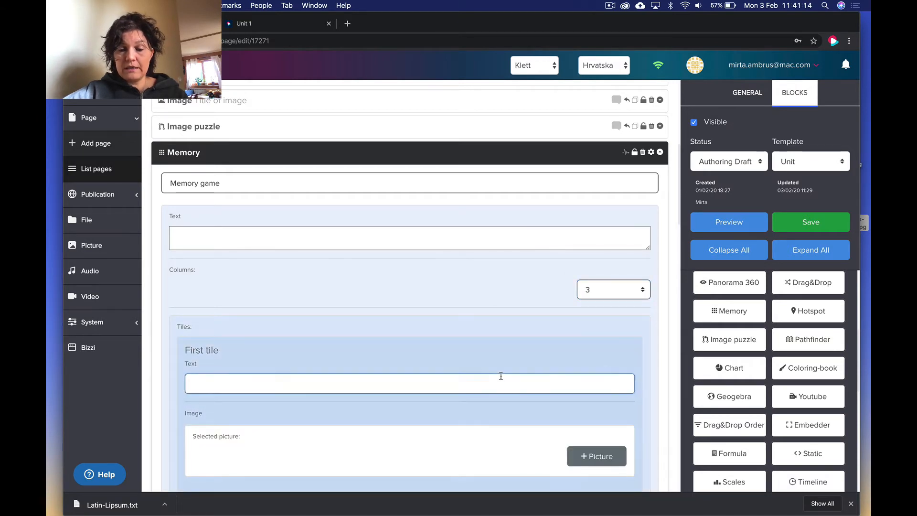
# Examine the text, image and audio options of the first and second tiles in the new tile pair
pyautogui.scroll(-5, 499, 374)
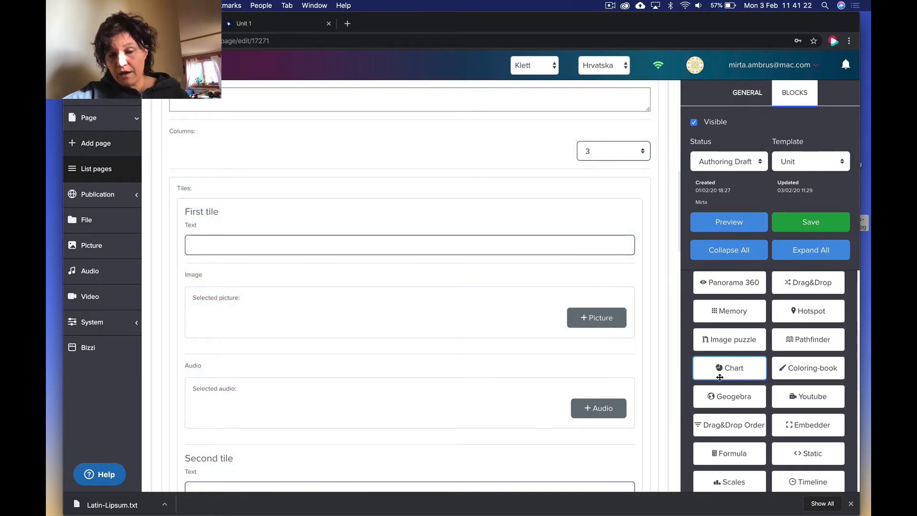
pyautogui.moveTo(719, 377); pyautogui.dragTo(497, 362)
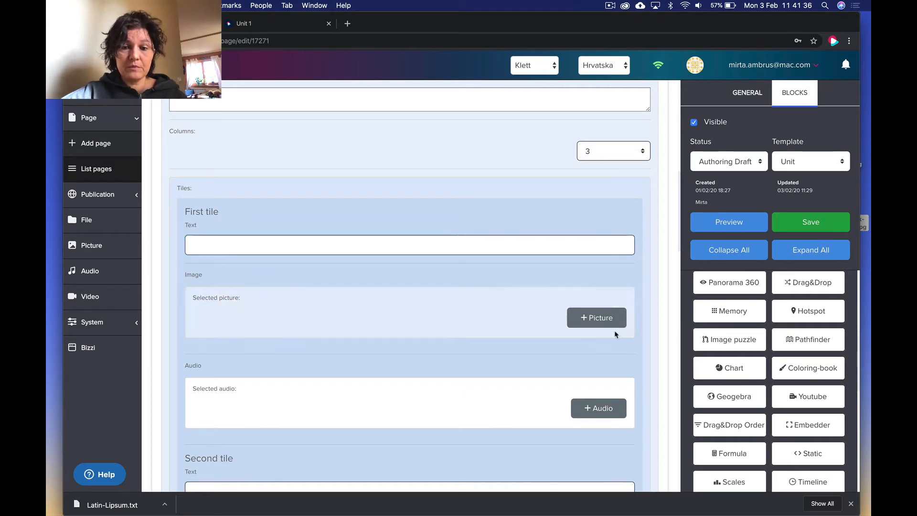
pyautogui.scroll(-3, 528, 348)
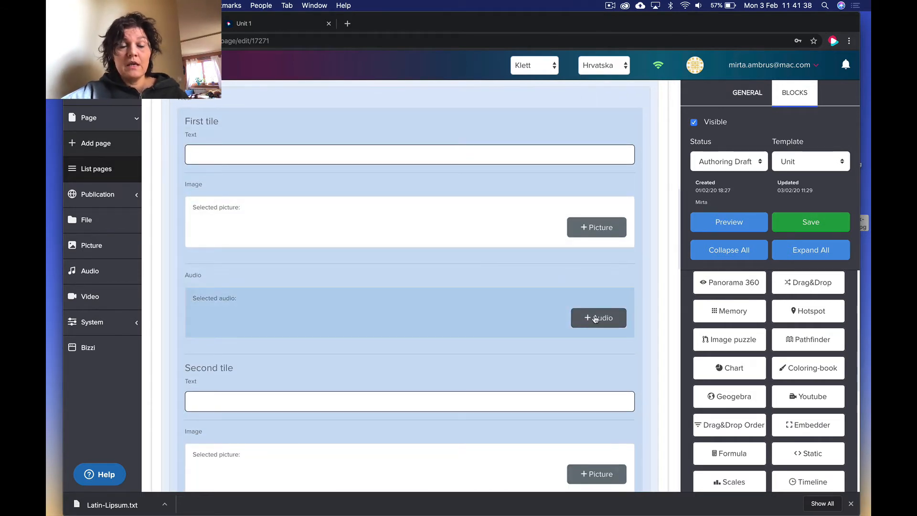
pyautogui.scroll(-5, 484, 216)
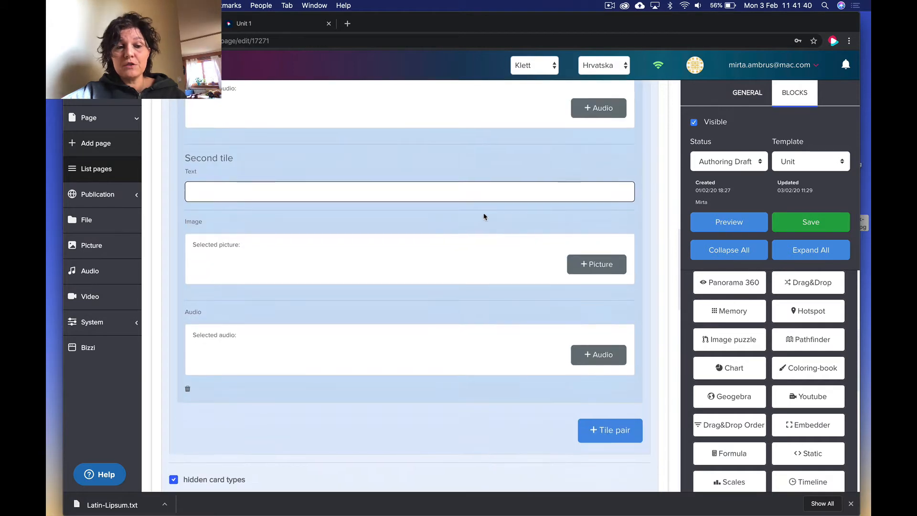
pyautogui.scroll(4, 484, 216)
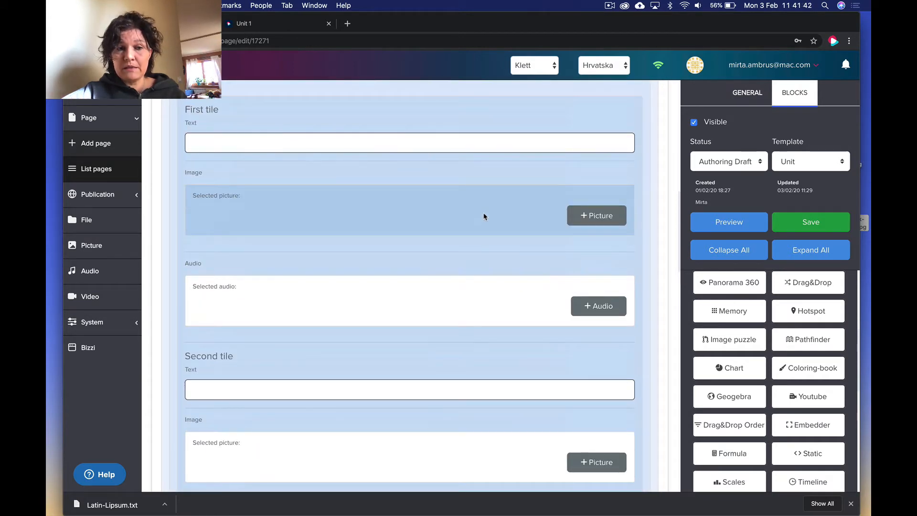
pyautogui.click(372, 146)
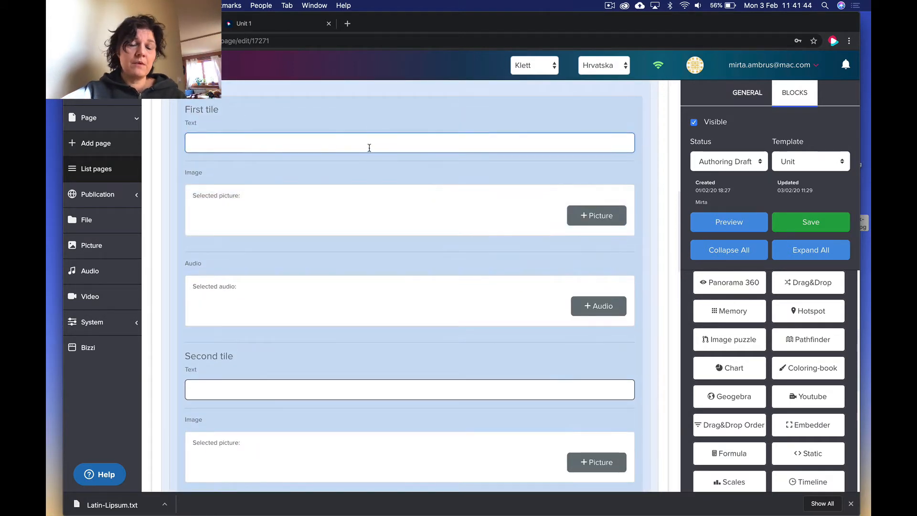
pyautogui.scroll(-4, 409, 399)
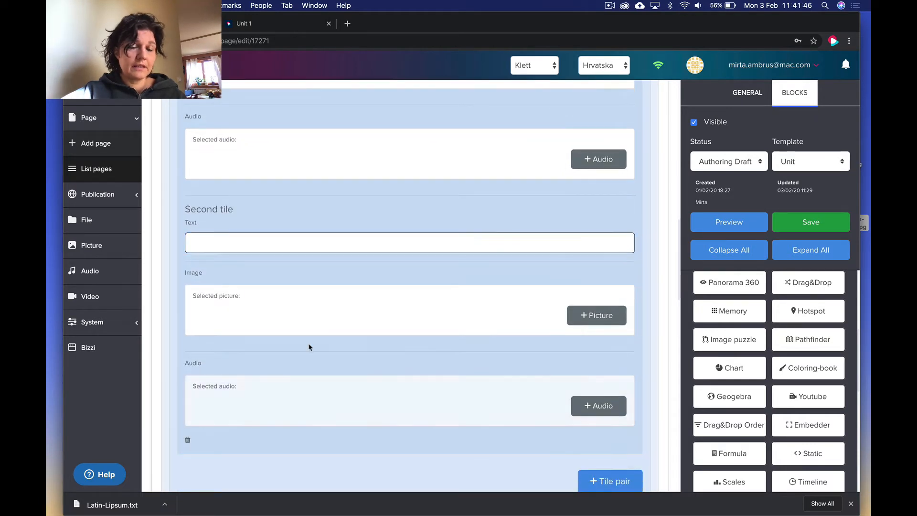
pyautogui.scroll(4, 360, 333)
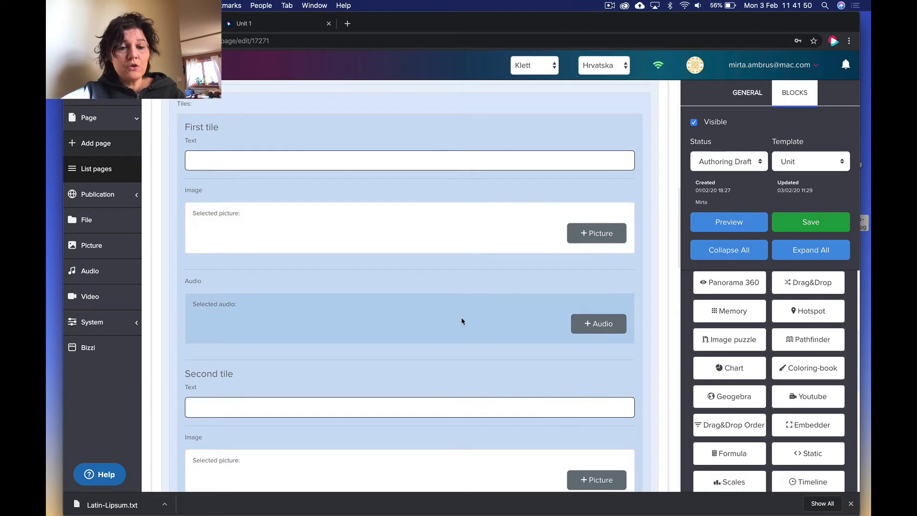
pyautogui.scroll(-4, 460, 319)
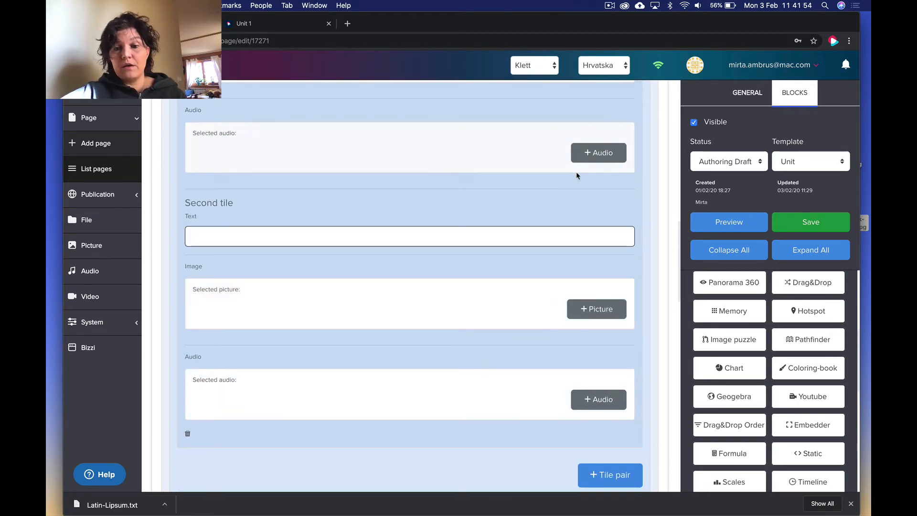
pyautogui.scroll(7, 527, 337)
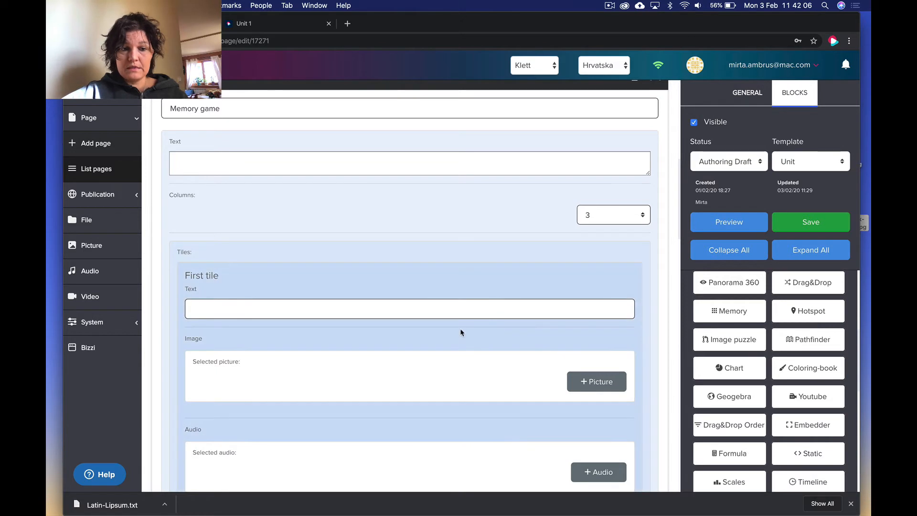
# Browse for the first tile's picture in the itemi-životinje folder under Hrvatska Shared Pictures > Items
pyautogui.scroll(-2, 460, 332)
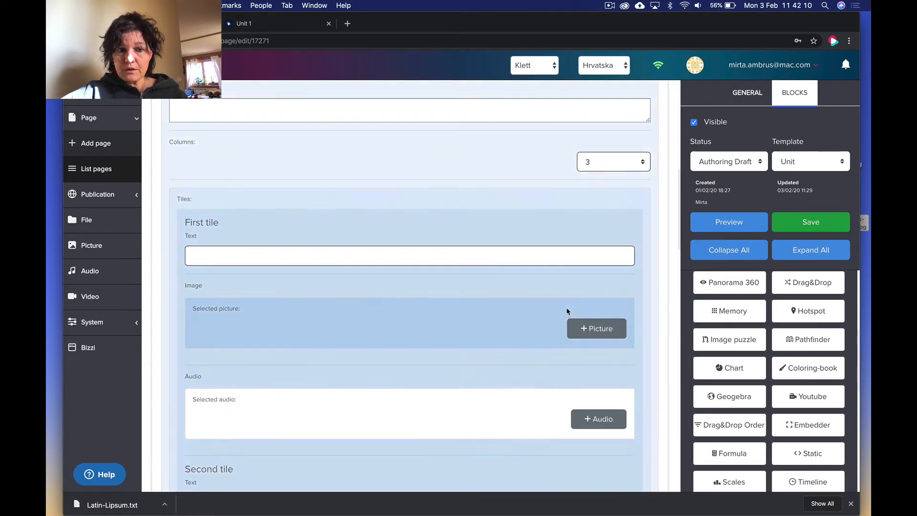
pyautogui.scroll(-2, 567, 310)
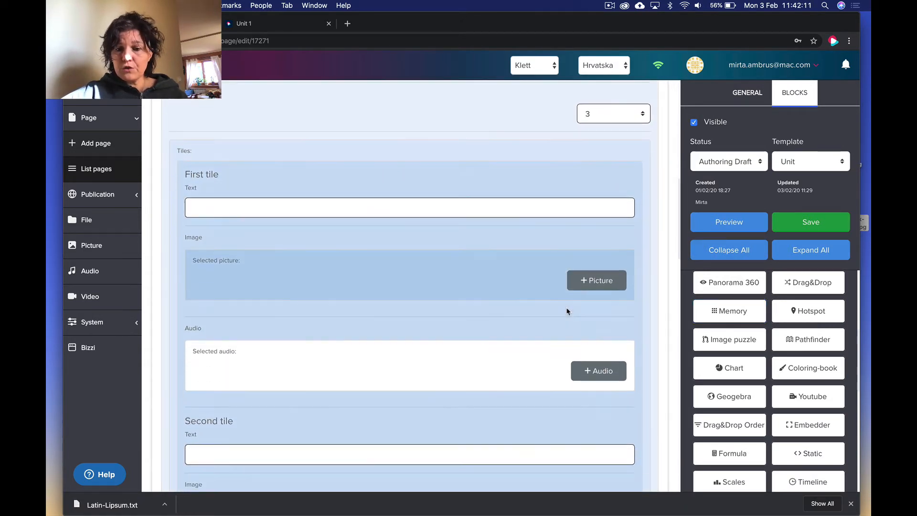
pyautogui.click(604, 285)
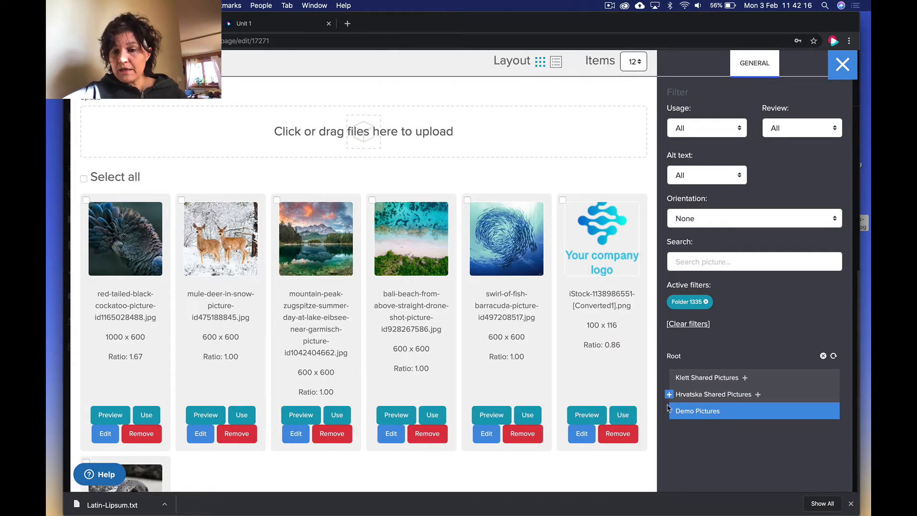
pyautogui.click(669, 394)
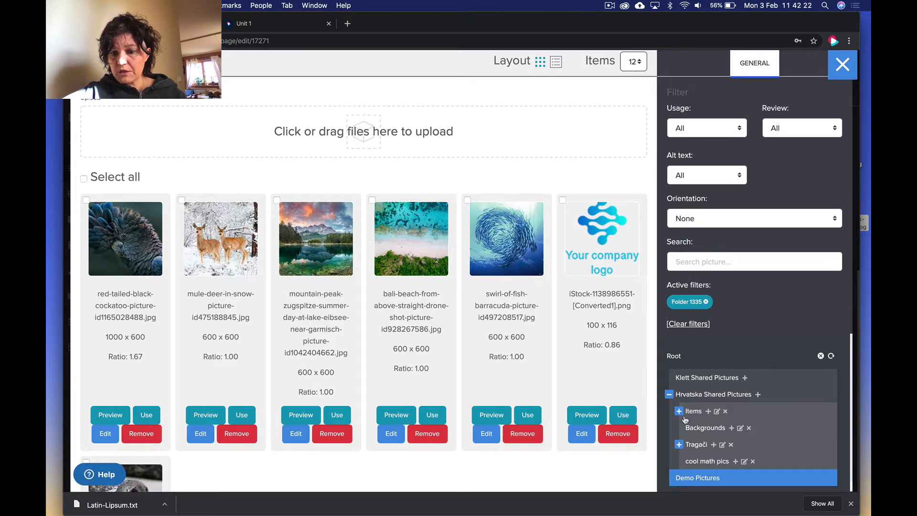
pyautogui.click(679, 412)
pyautogui.scroll(-2, 711, 429)
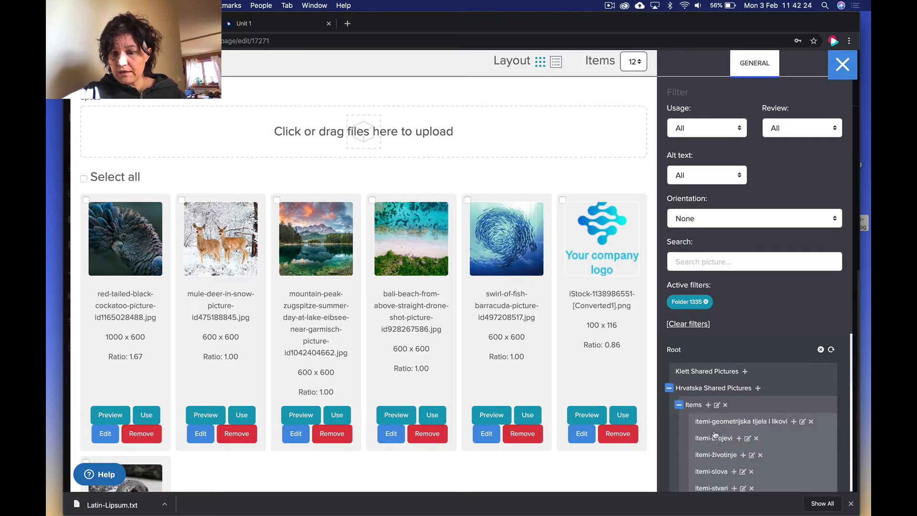
pyautogui.click(711, 429)
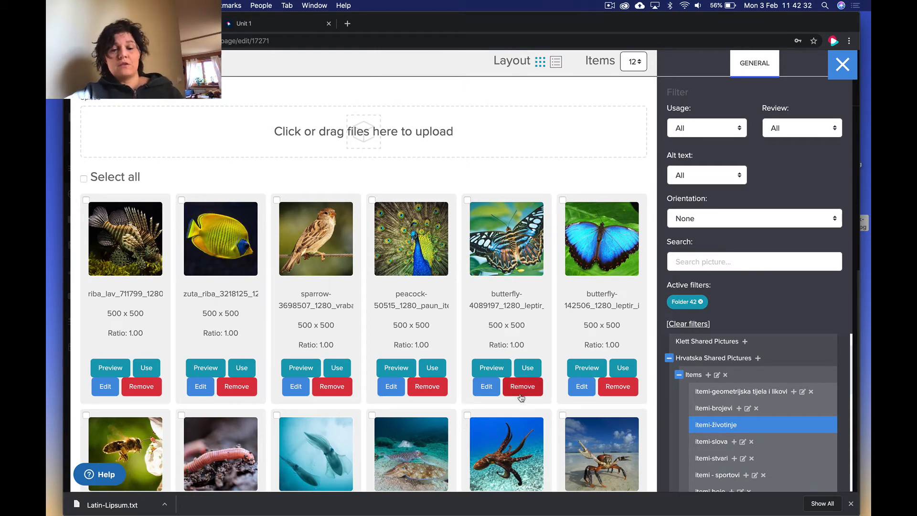
# Use lastavica.jpg from page 3 of the folder's pictures as the first tile's image
pyautogui.scroll(-3, 439, 375)
pyautogui.scroll(-2, 439, 375)
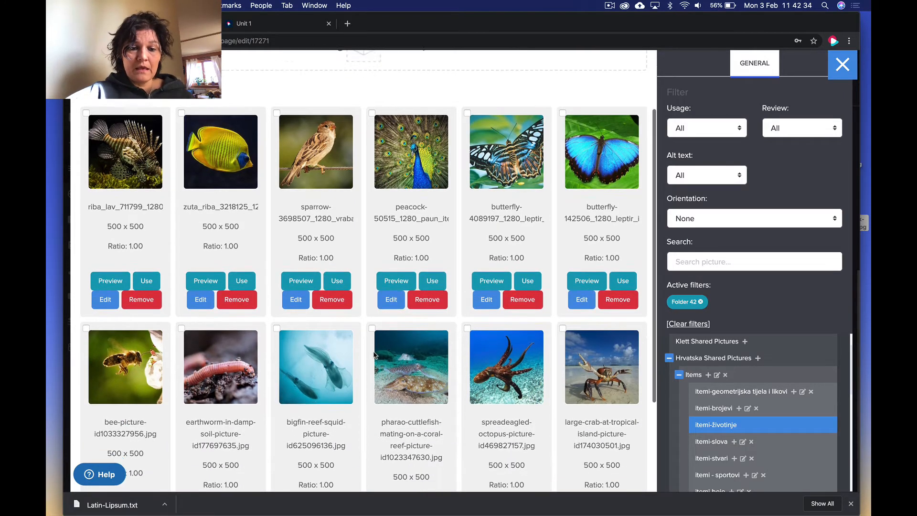
pyautogui.scroll(-3, 374, 354)
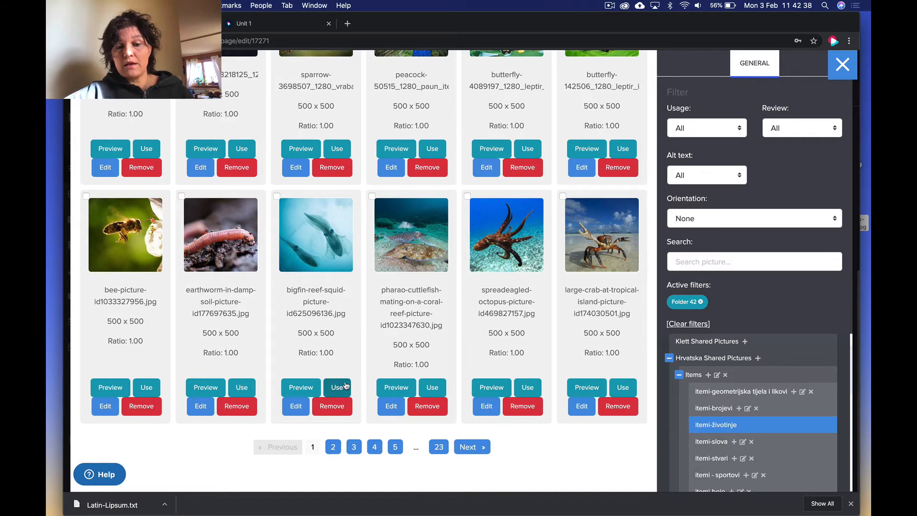
pyautogui.click(354, 453)
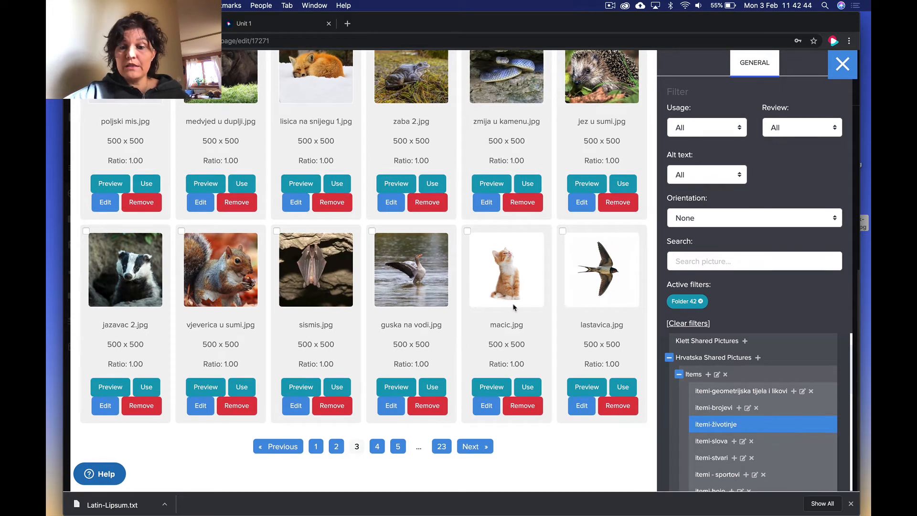
pyautogui.click(624, 388)
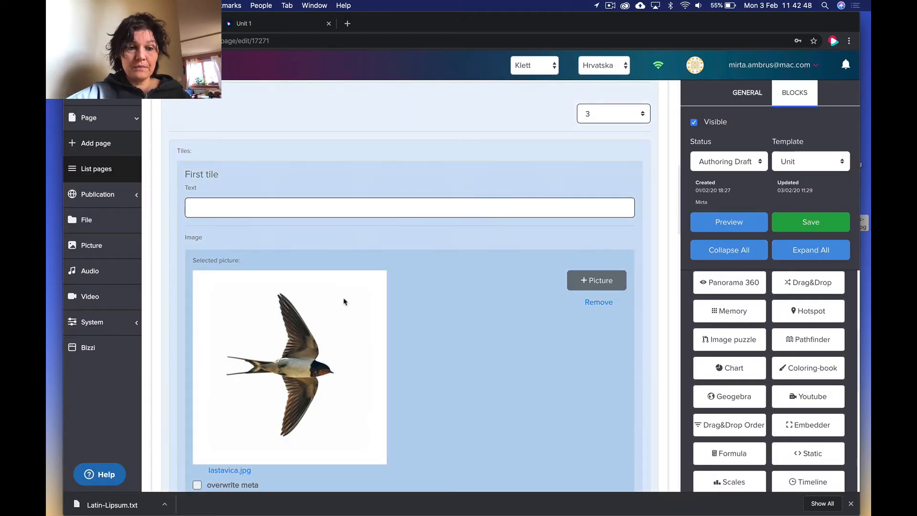
# Set the text of the second tile in the first pair to "Bird"
pyautogui.scroll(-8, 315, 350)
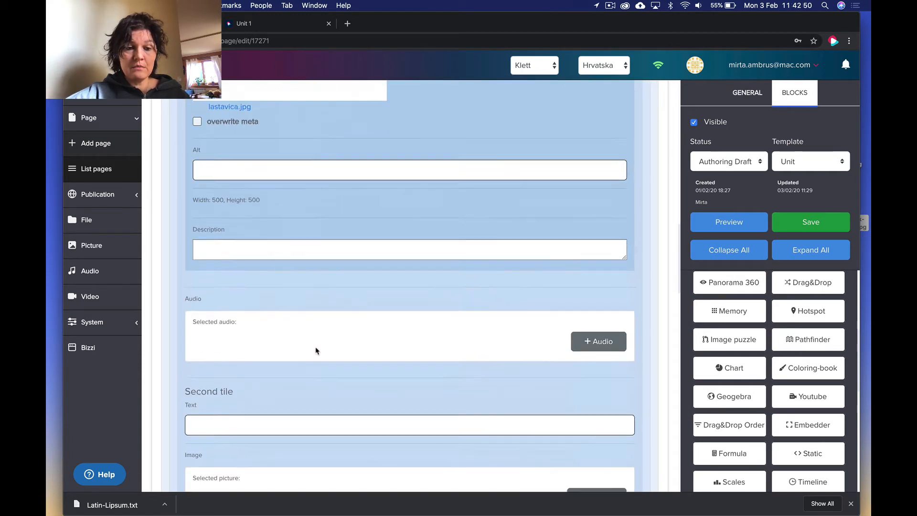
pyautogui.scroll(-1, 315, 350)
pyautogui.click(279, 388)
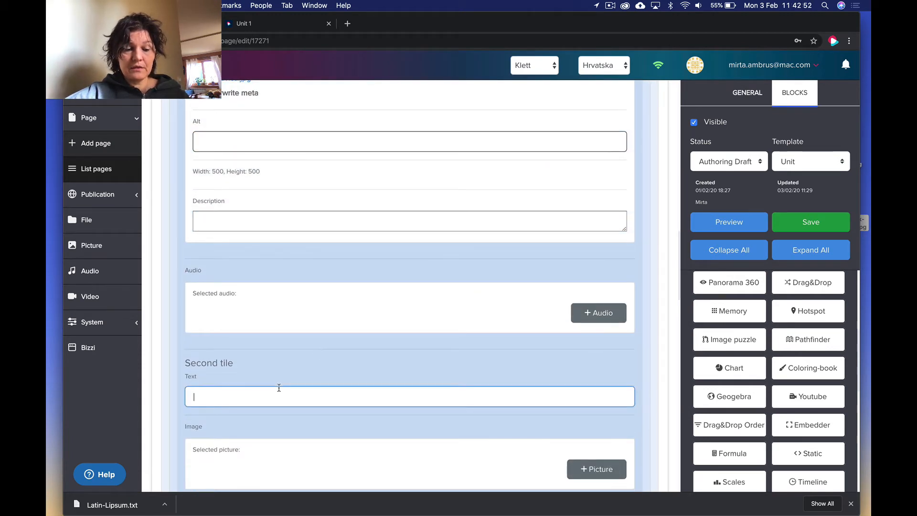
pyautogui.write('Bird')
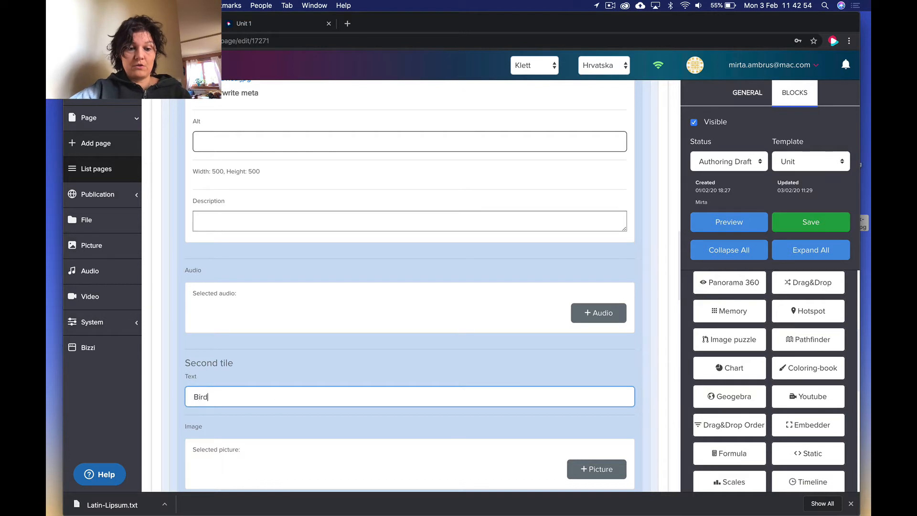
# Add a second tile pair and use zebra 2.jpg from page 4 of the animal pictures as its first tile's image
pyautogui.scroll(-5, 378, 392)
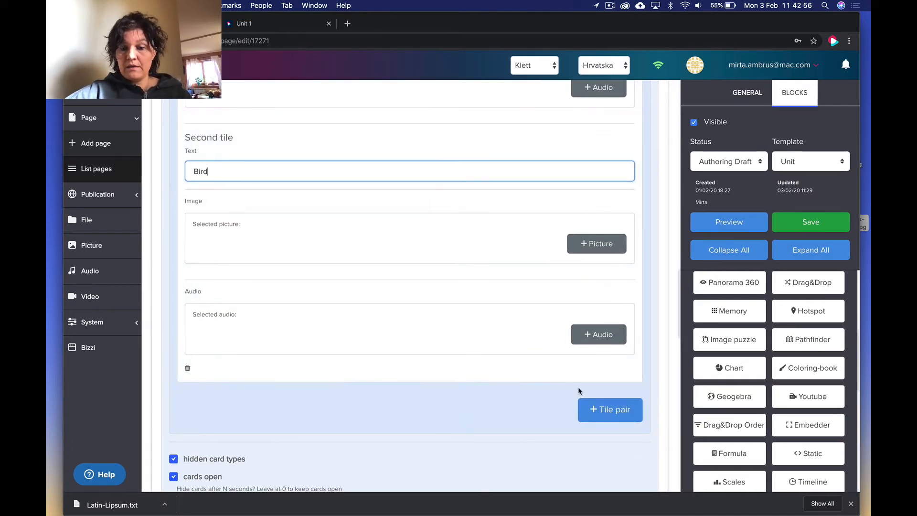
pyautogui.click(605, 411)
pyautogui.scroll(-4, 486, 387)
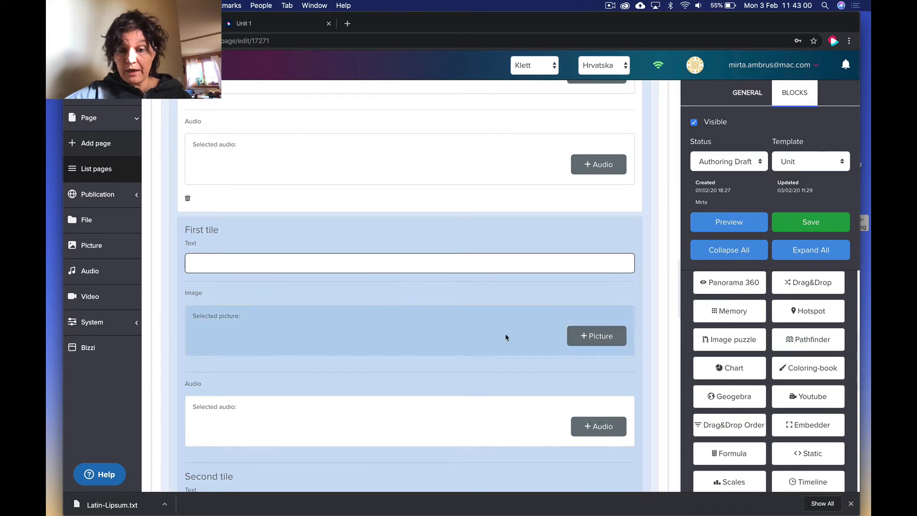
pyautogui.click(596, 340)
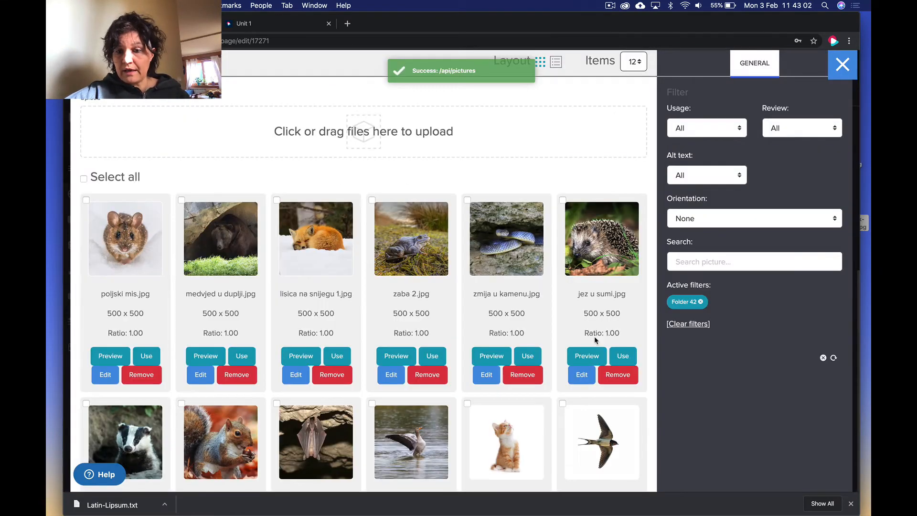
pyautogui.scroll(-4, 531, 365)
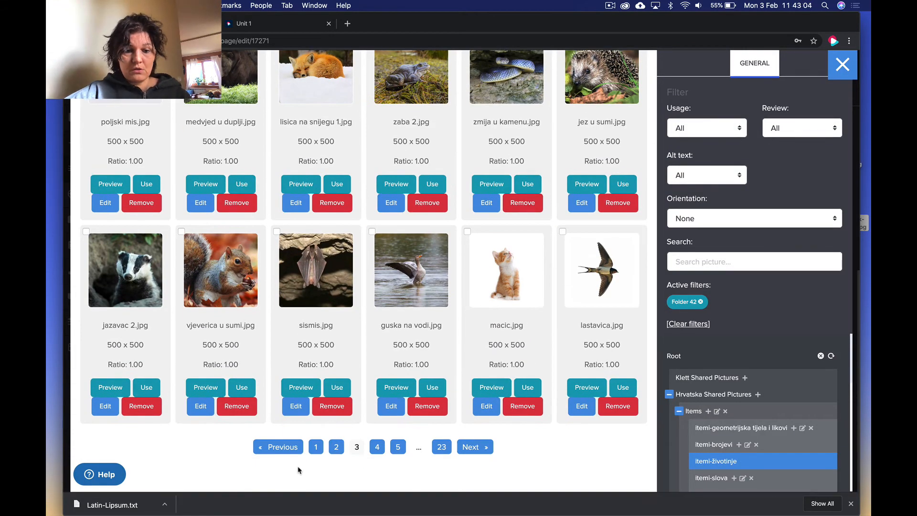
pyautogui.click(377, 447)
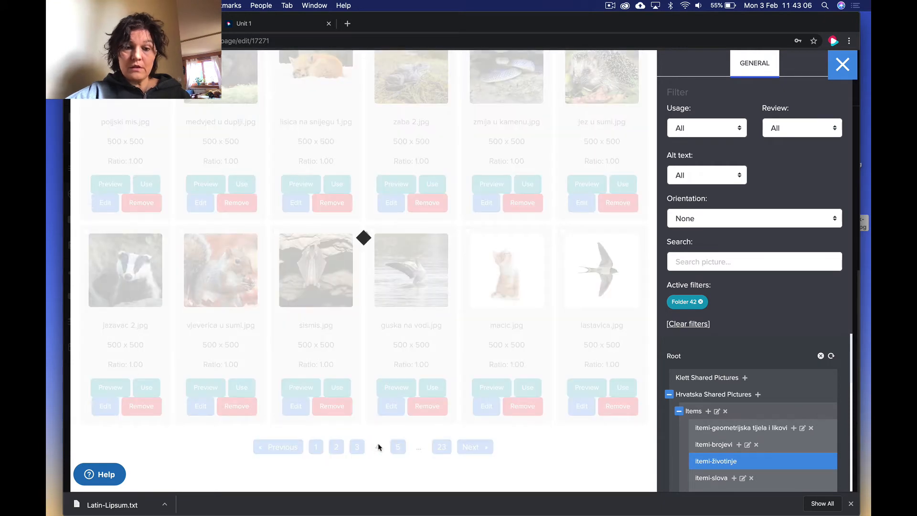
pyautogui.scroll(2, 368, 276)
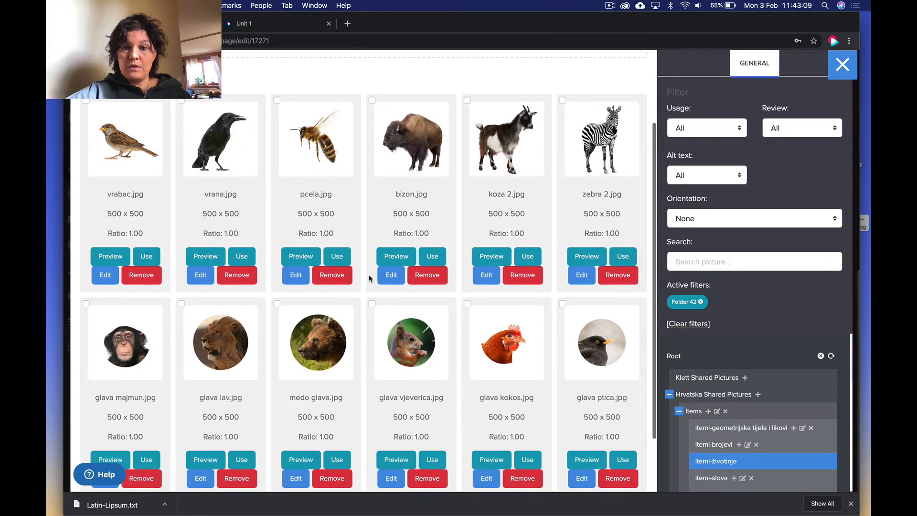
pyautogui.click(623, 255)
# Enter "Zebra" as the text of the second tile in the zebra pair
pyautogui.scroll(-7, 507, 334)
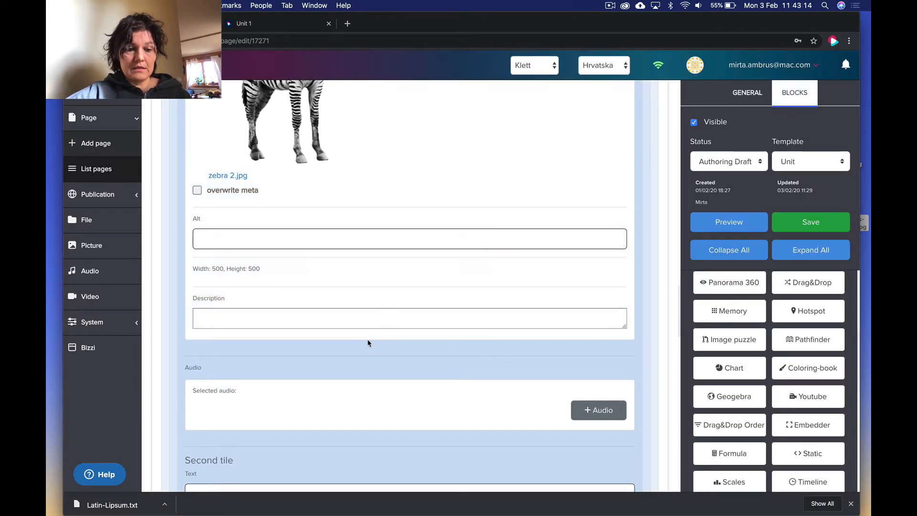
pyautogui.scroll(-5, 370, 342)
pyautogui.click(367, 224)
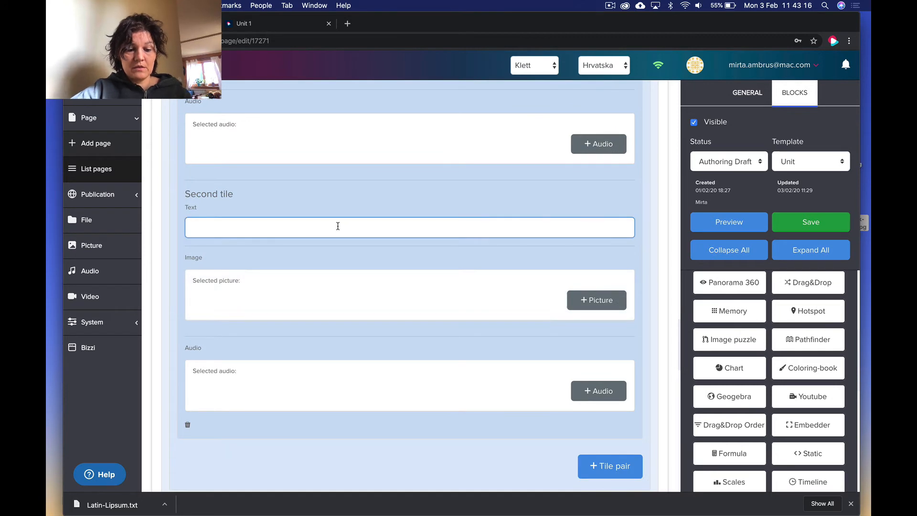
pyautogui.write('Zebra')
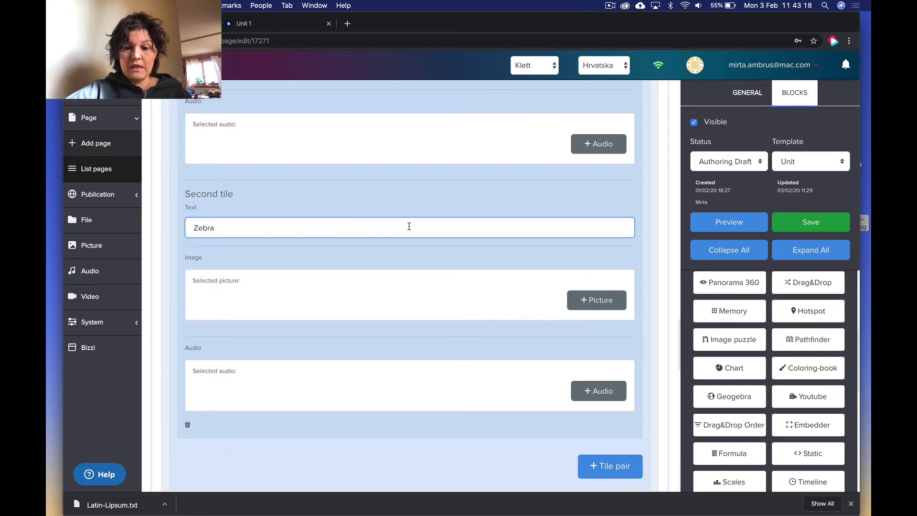
# Add a third tile pair and use pcela.jpg as its first tile's image
pyautogui.scroll(-3, 409, 226)
pyautogui.click(622, 313)
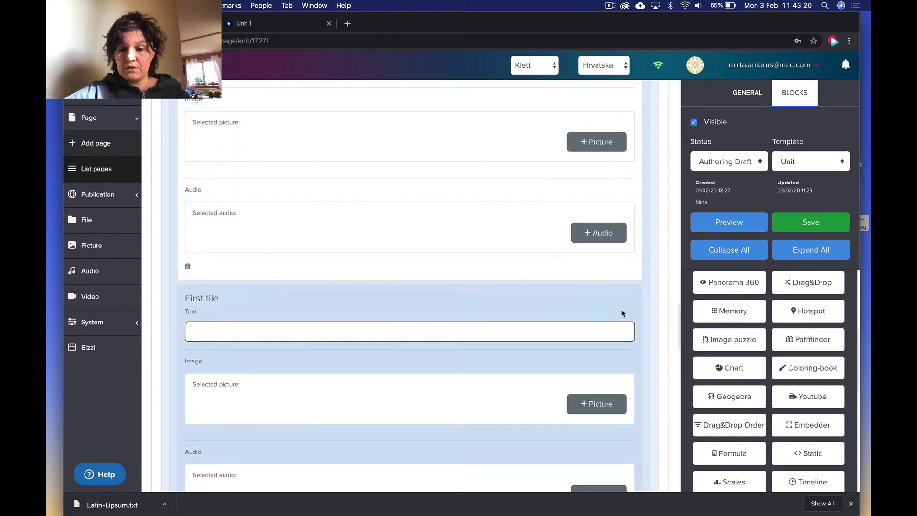
pyautogui.scroll(-2, 408, 369)
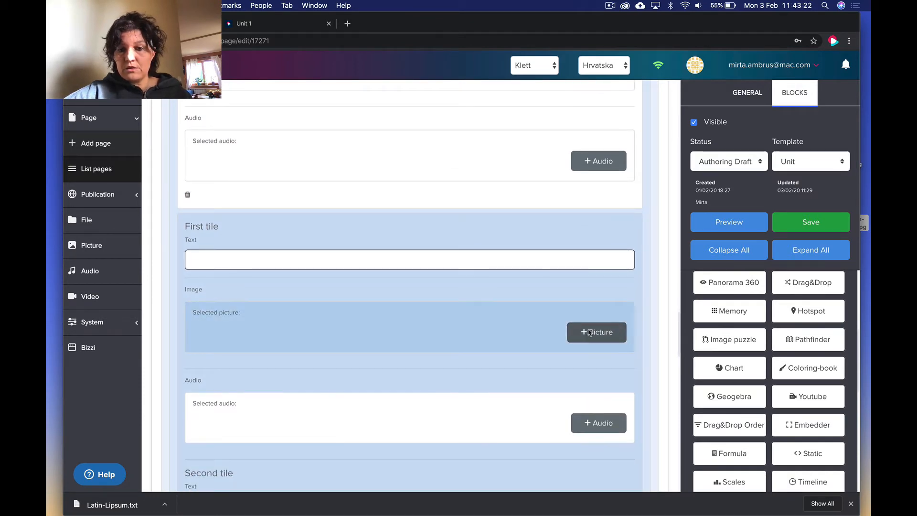
pyautogui.click(588, 334)
pyautogui.scroll(-4, 406, 391)
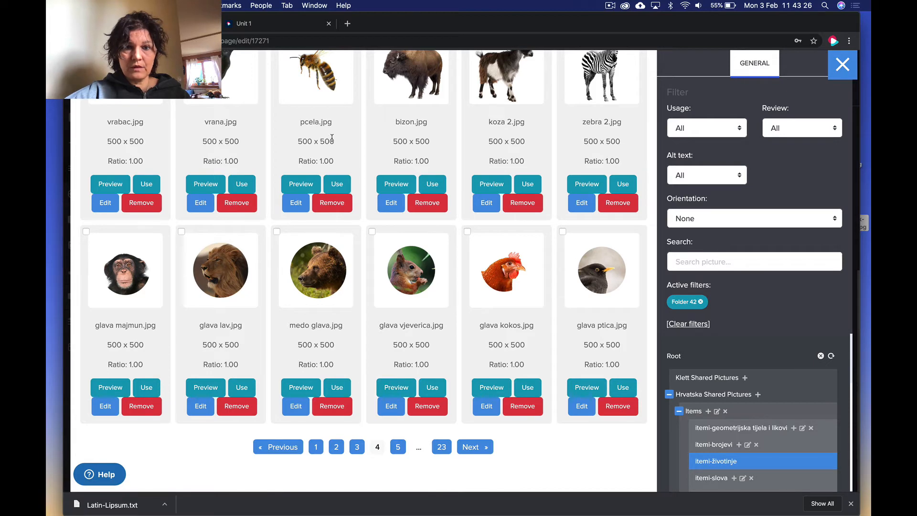
pyautogui.click(338, 184)
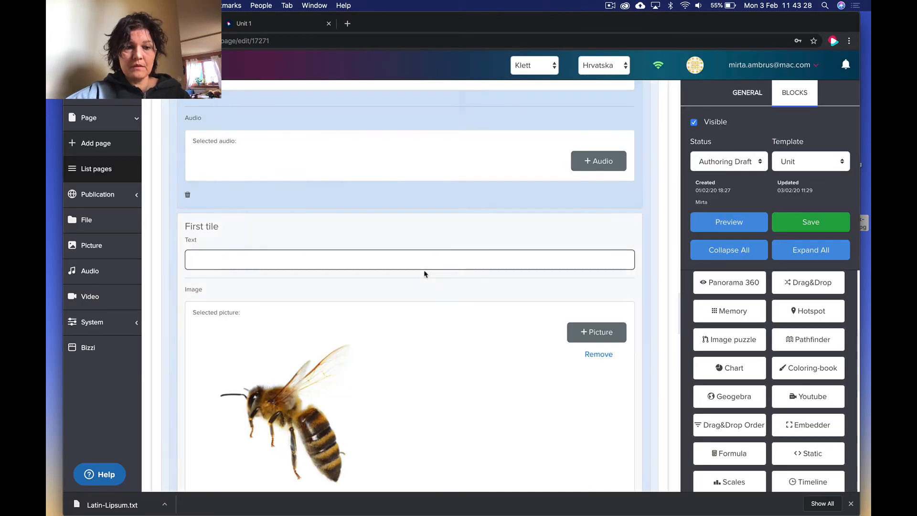
# Set the text of the bee pair's second tile to "Bee" and save the page
pyautogui.scroll(-10, 418, 399)
pyautogui.click(350, 405)
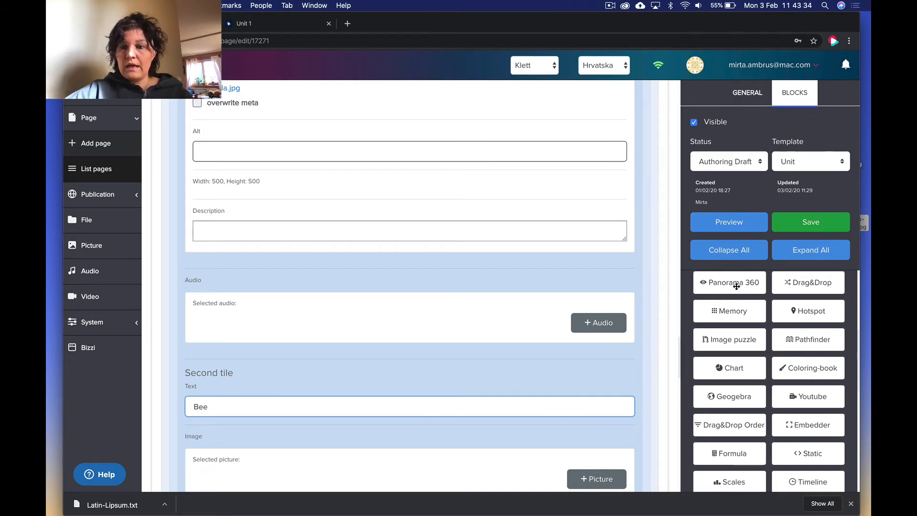
pyautogui.click(806, 231)
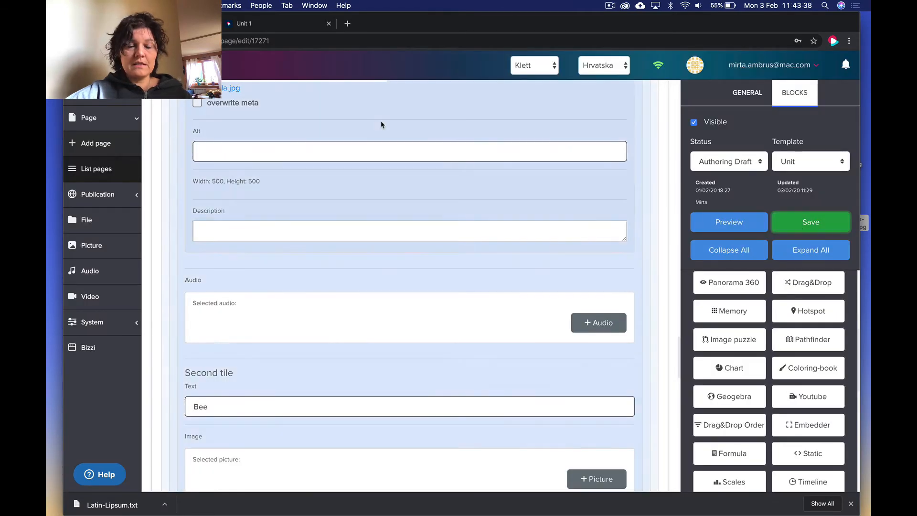
# Reload the Unit 1 preview and bring the Memory game block into view
pyautogui.click(268, 26)
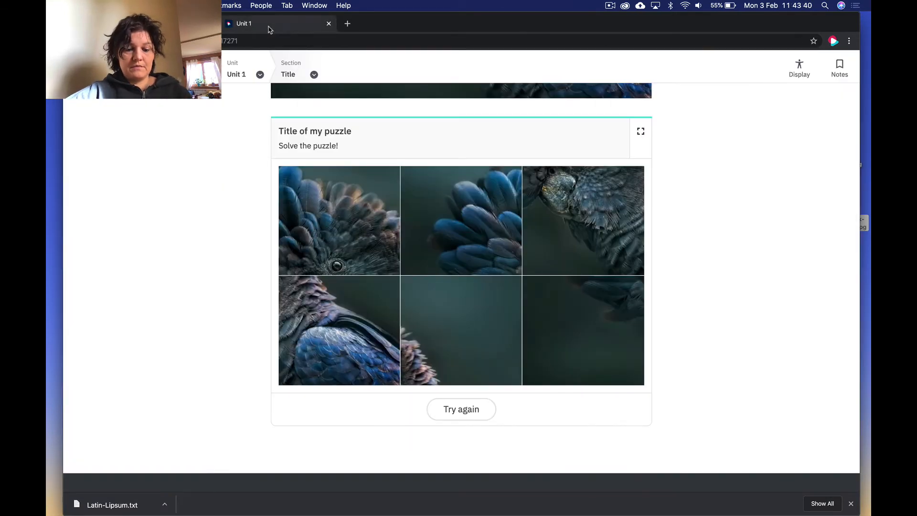
pyautogui.press('super+r')
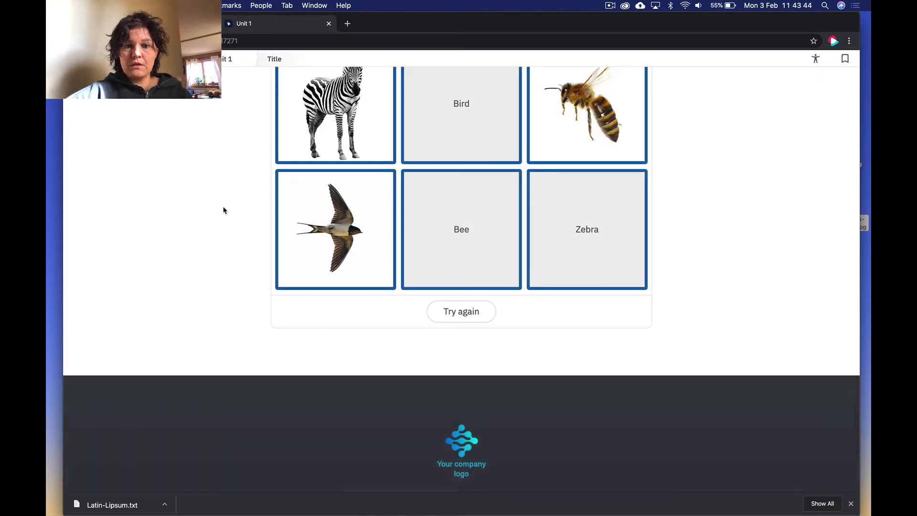
pyautogui.scroll(2, 224, 210)
pyautogui.scroll(1, 224, 211)
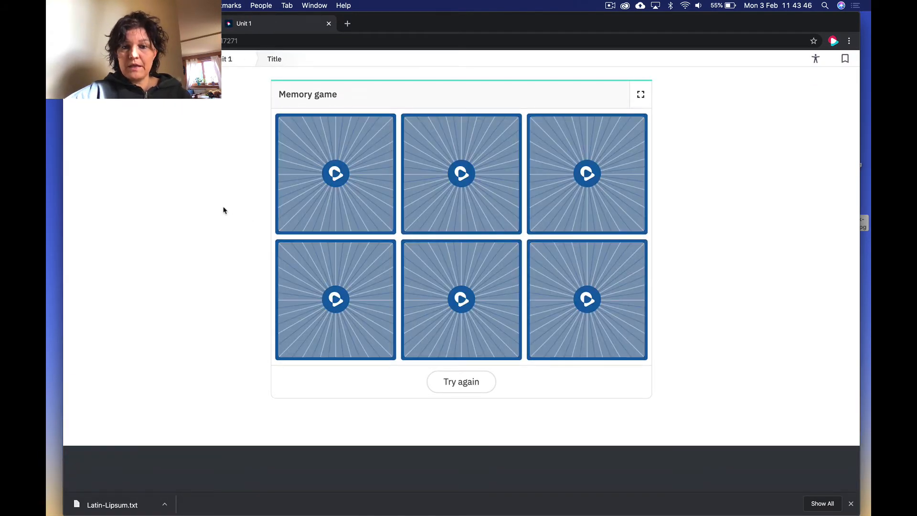
# Test the Memory game in the preview by turning over several cards, including the zebra, swallow, Bird and bee cards
pyautogui.click(302, 179)
pyautogui.click(368, 270)
pyautogui.click(451, 199)
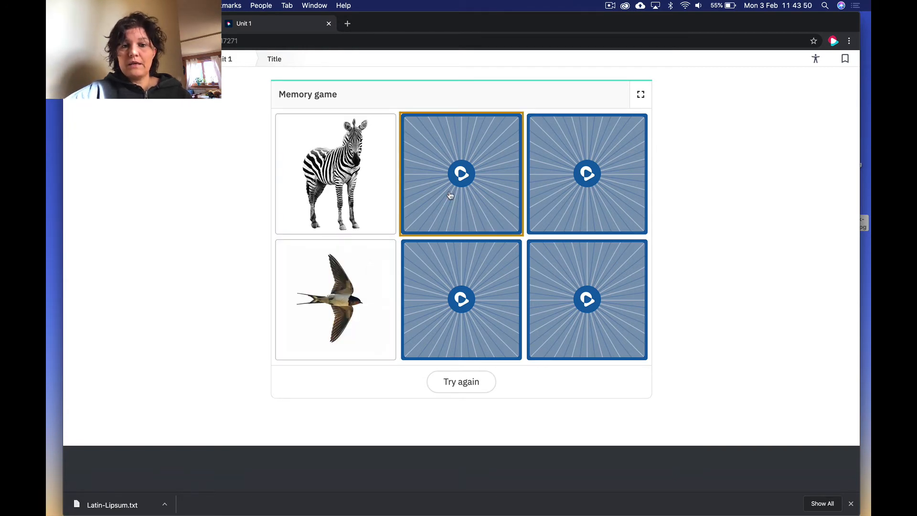
pyautogui.click(494, 164)
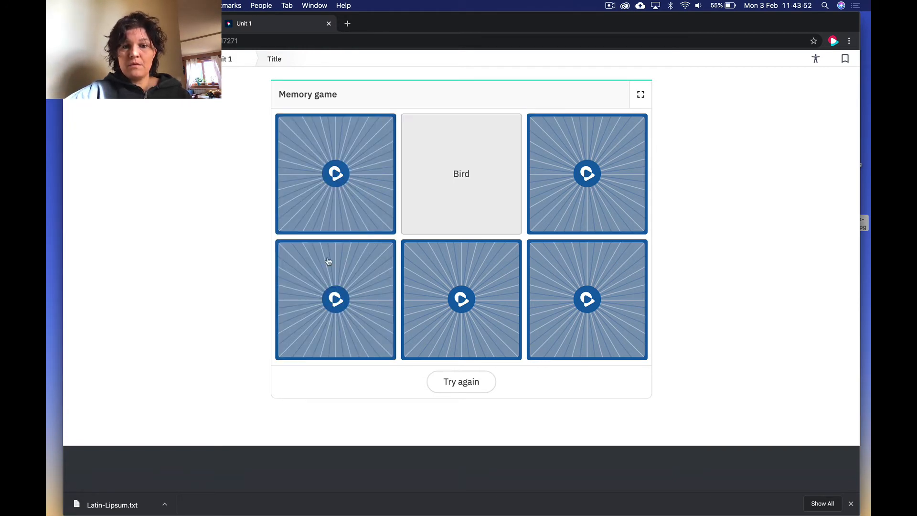
pyautogui.click(571, 203)
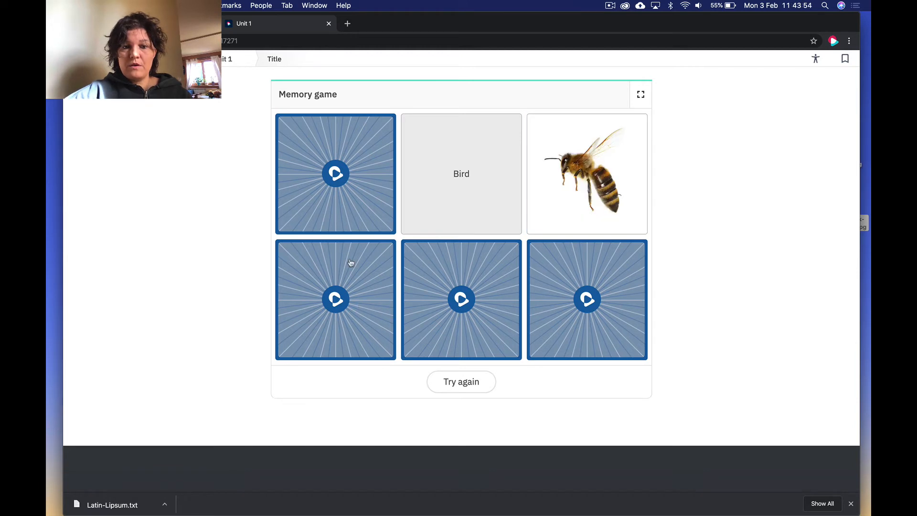
pyautogui.click(348, 284)
pyautogui.click(356, 193)
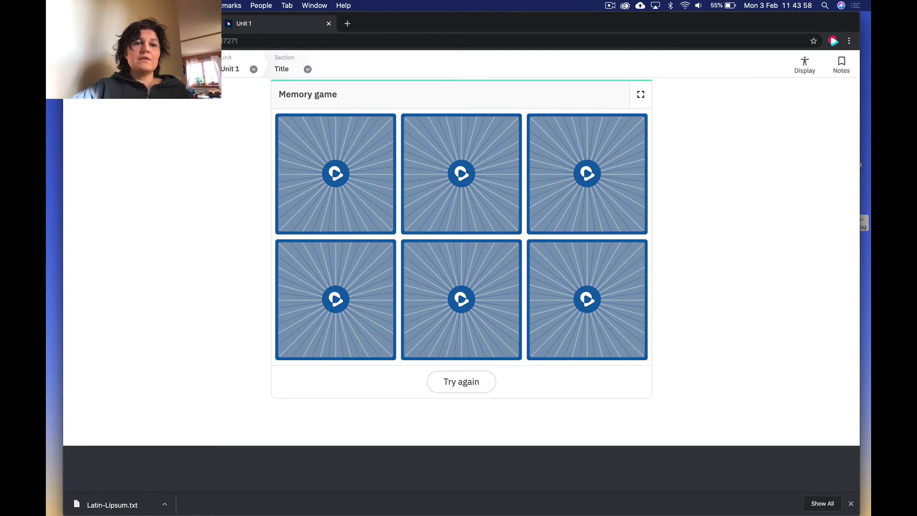
# Return to the page editor, look back over the memory tile pairs and collapse the Memory block
pyautogui.click(181, 23)
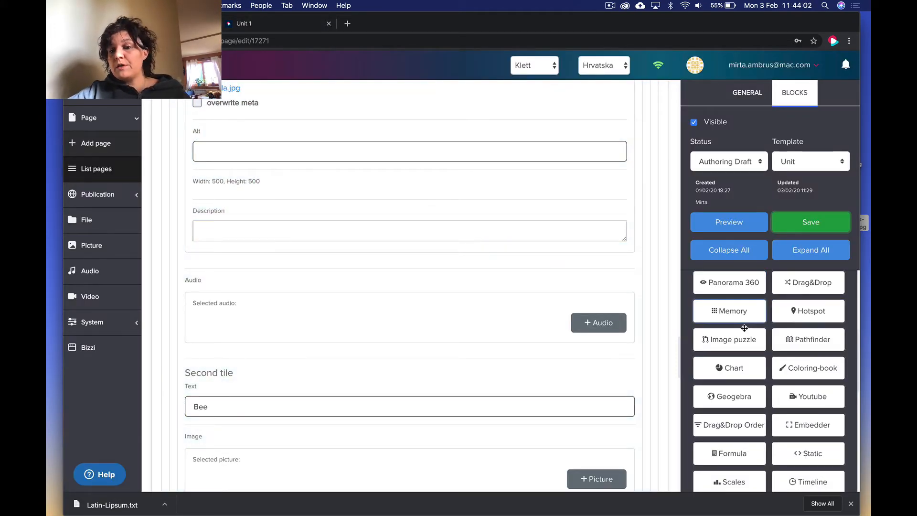
pyautogui.scroll(-5, 740, 318)
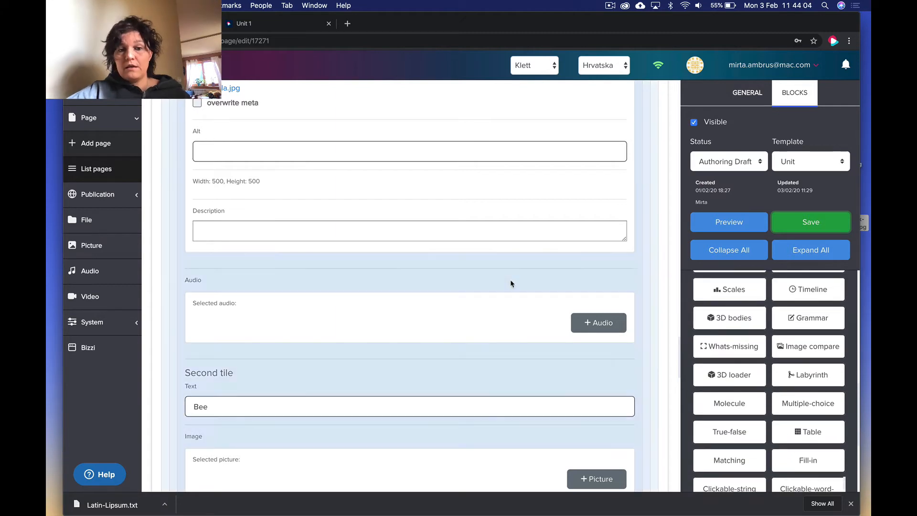
pyautogui.scroll(-7, 457, 218)
pyautogui.scroll(15, 457, 218)
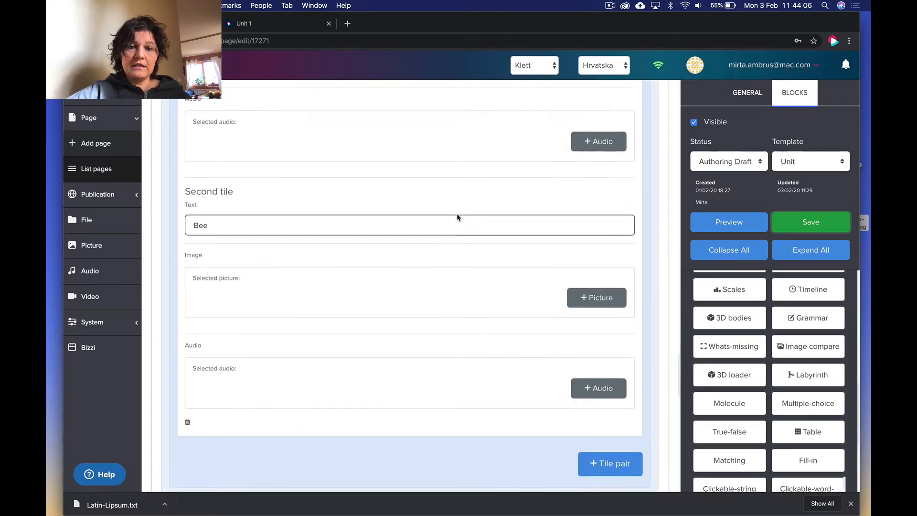
pyautogui.scroll(17, 457, 217)
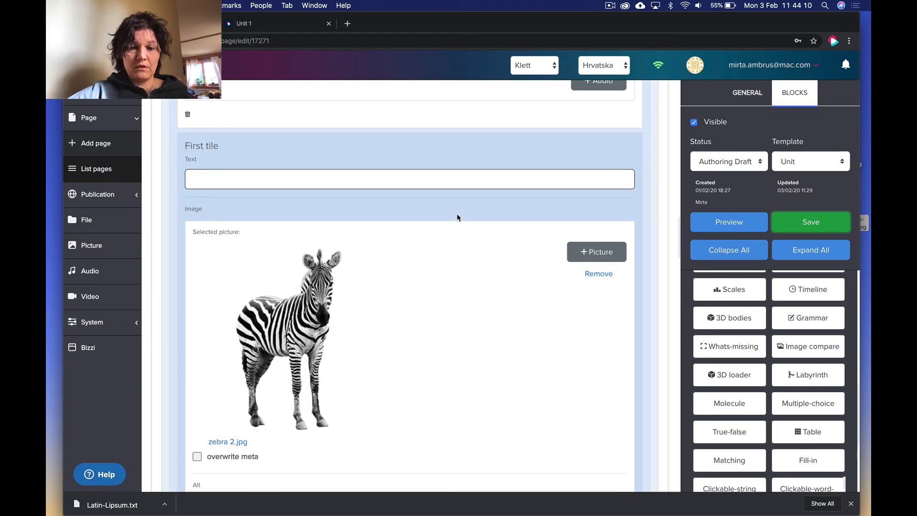
pyautogui.scroll(8, 457, 217)
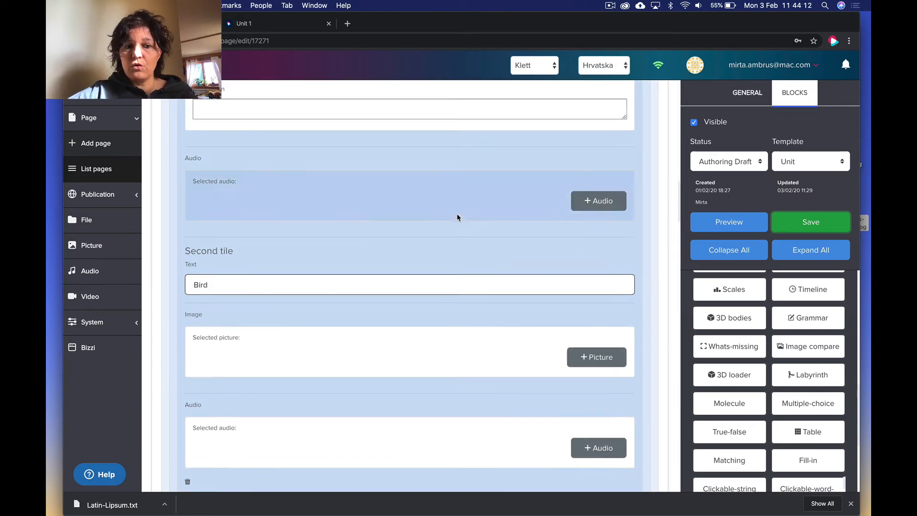
pyautogui.scroll(10, 457, 218)
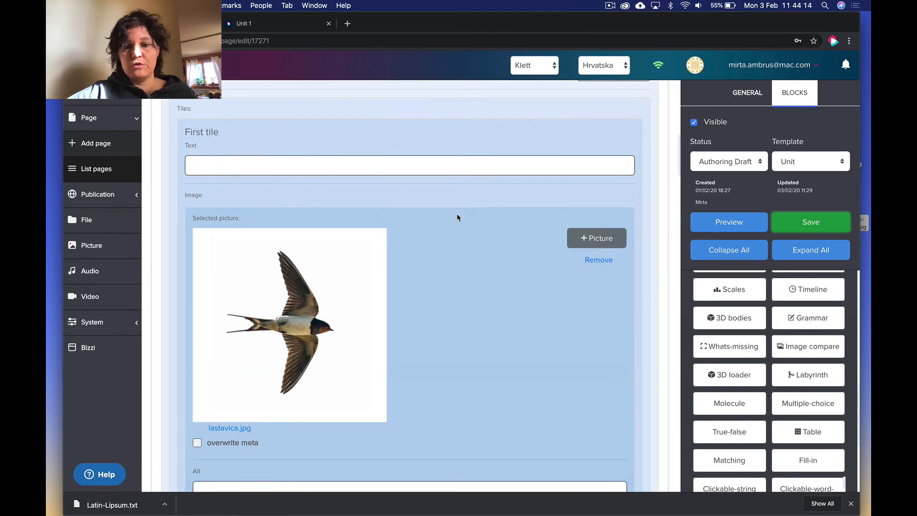
pyautogui.scroll(5, 457, 217)
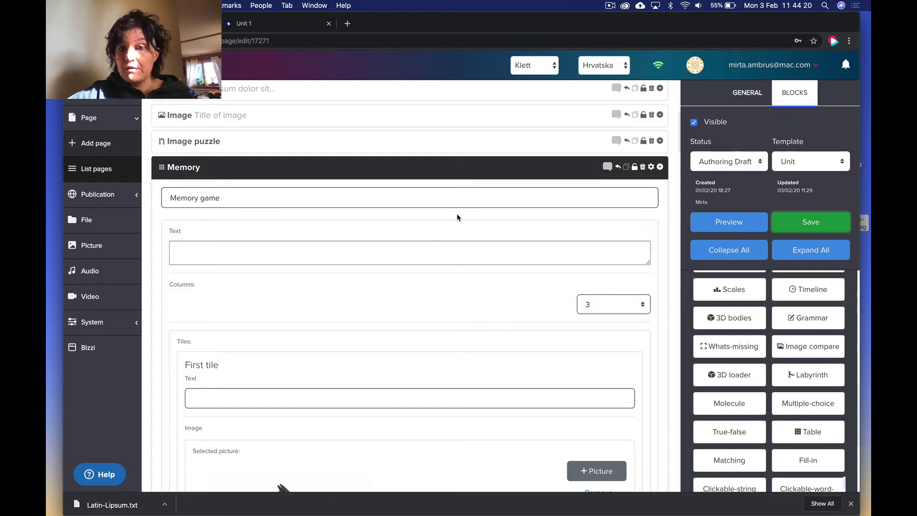
pyautogui.click(659, 167)
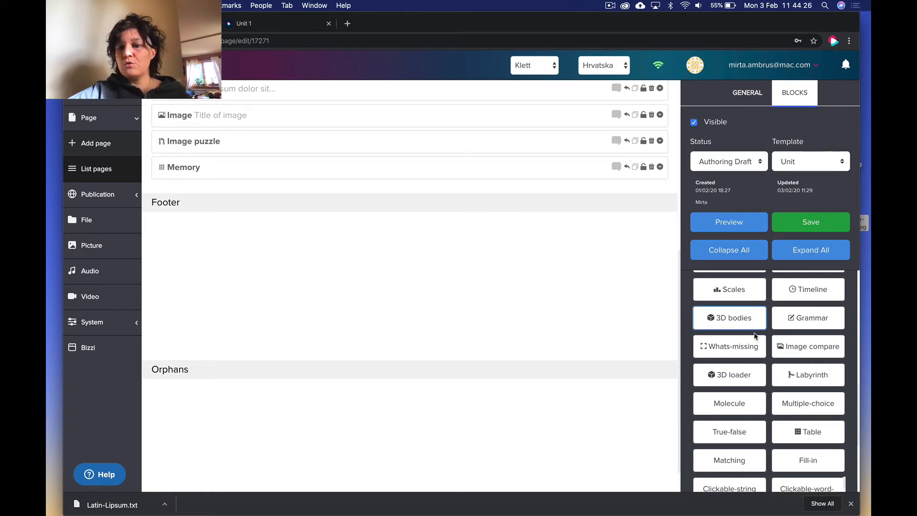
# Look through the Editable components, then collapse that group and expand the Container group
pyautogui.scroll(15, 754, 336)
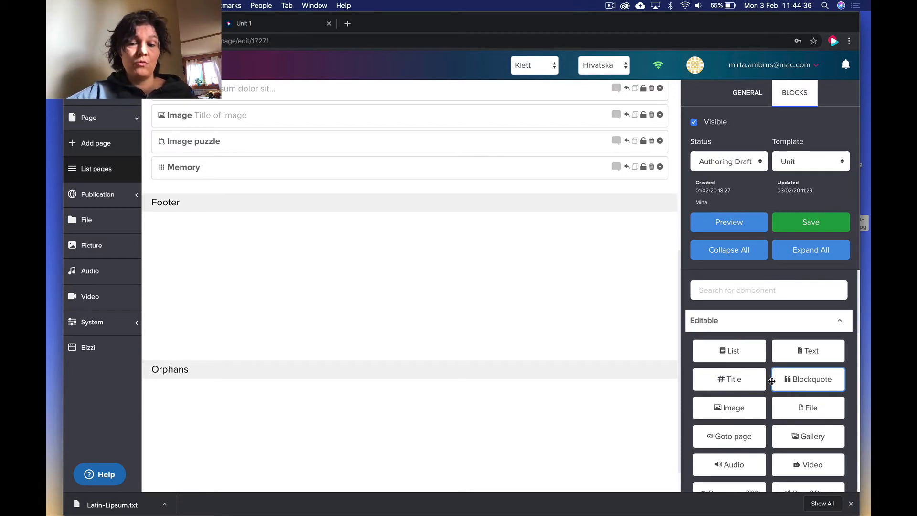
pyautogui.scroll(-3, 735, 379)
pyautogui.scroll(-5, 721, 377)
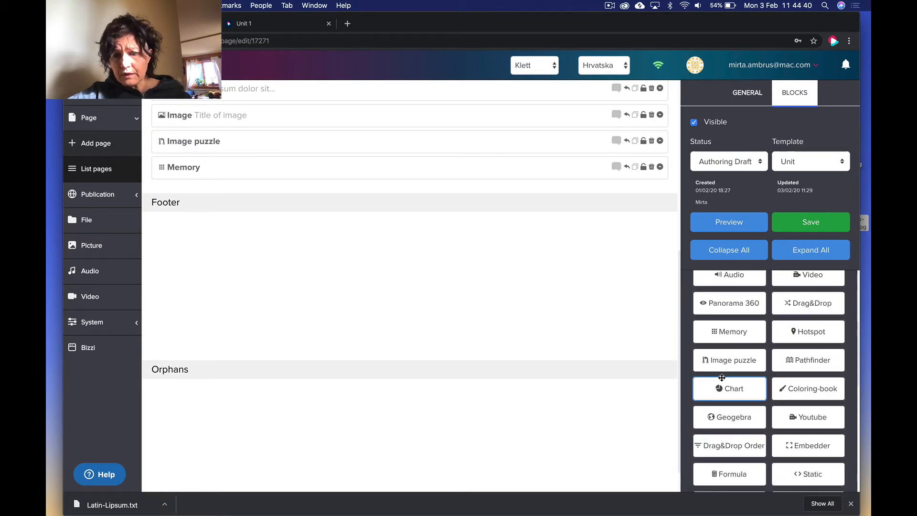
pyautogui.scroll(8, 843, 337)
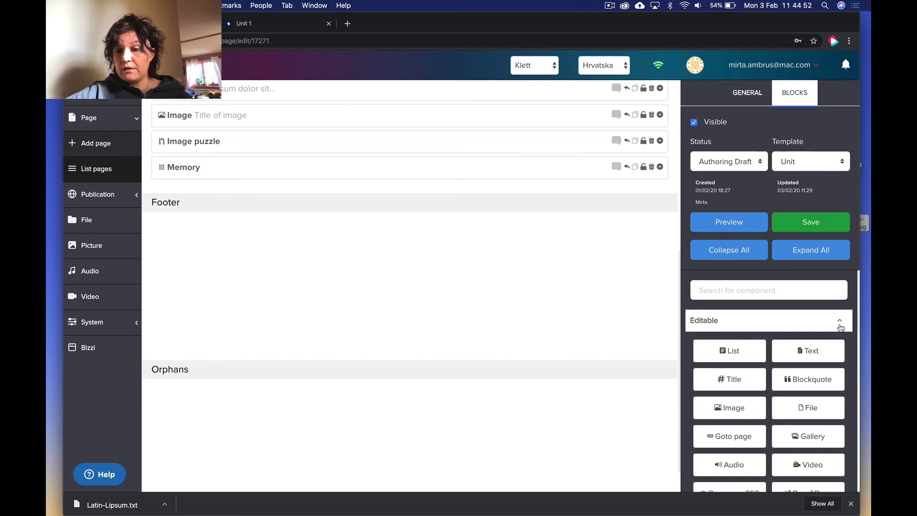
pyautogui.click(840, 328)
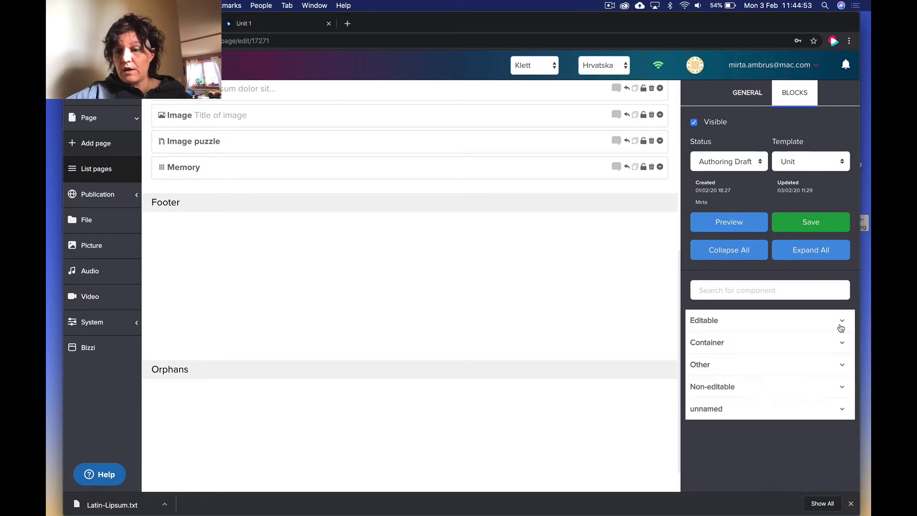
pyautogui.click(786, 346)
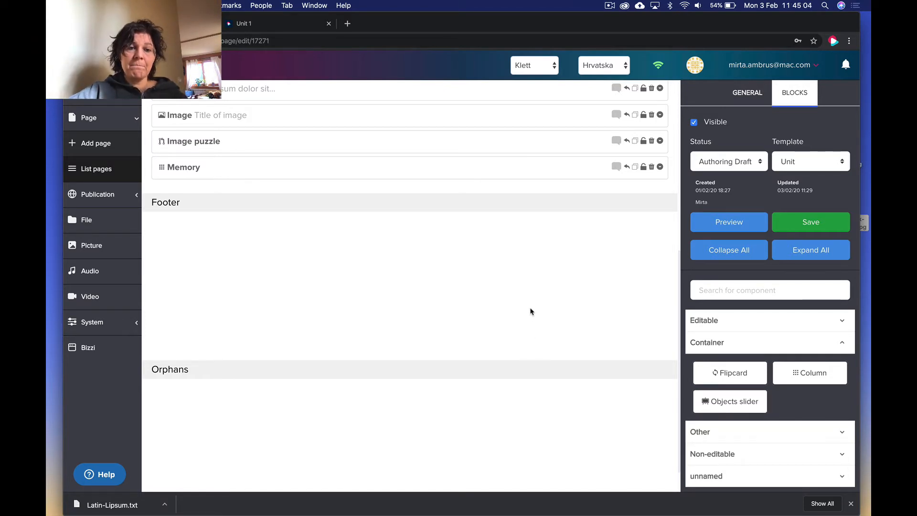
# Examine how the text and image blocks are arranged in the Unit 1 preview
pyautogui.scroll(3, 530, 311)
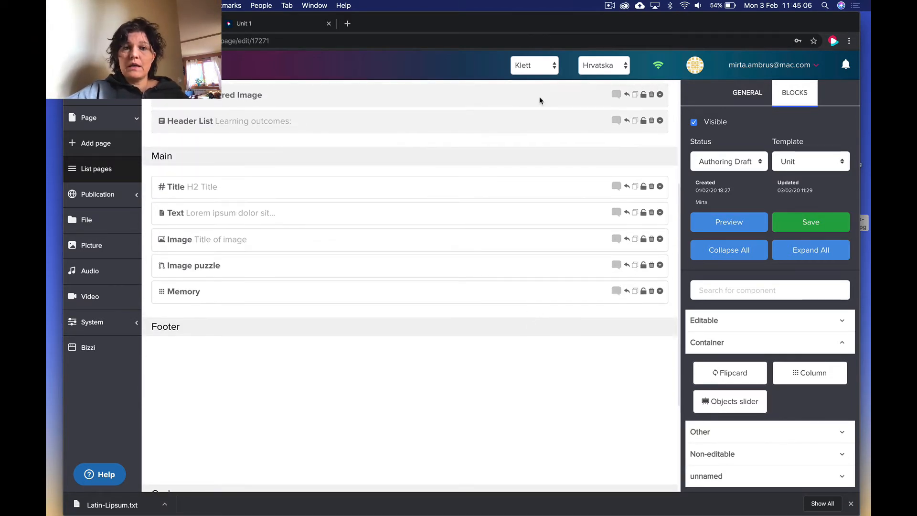
pyautogui.click(256, 24)
pyautogui.scroll(5, 314, 199)
pyautogui.scroll(10, 314, 200)
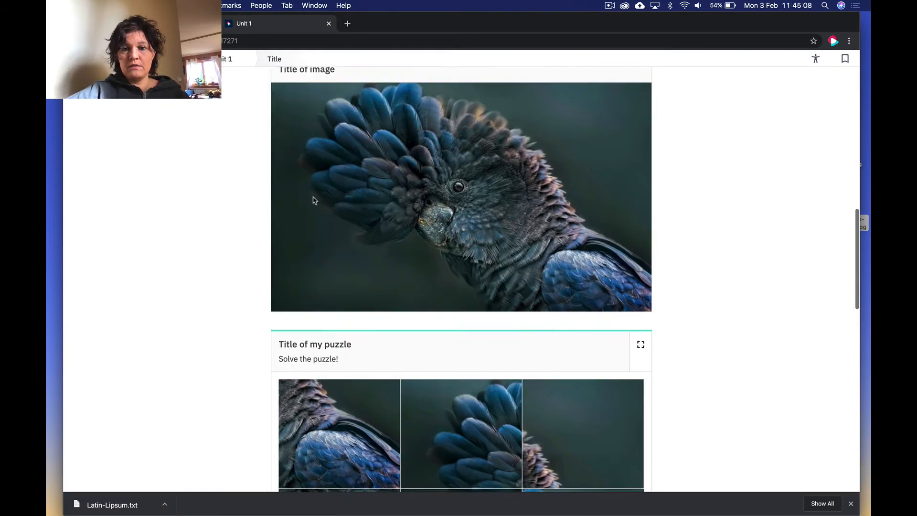
pyautogui.scroll(-5, 314, 200)
pyautogui.scroll(-3, 314, 200)
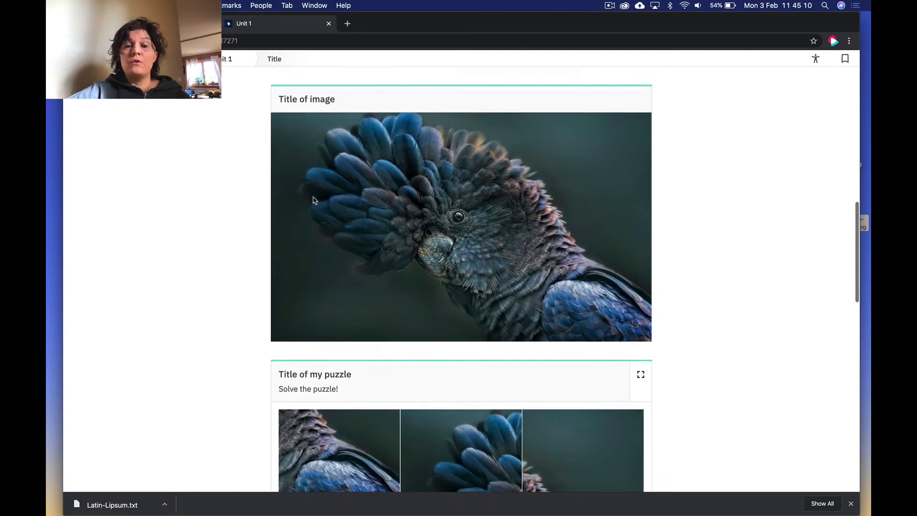
pyautogui.scroll(5, 314, 199)
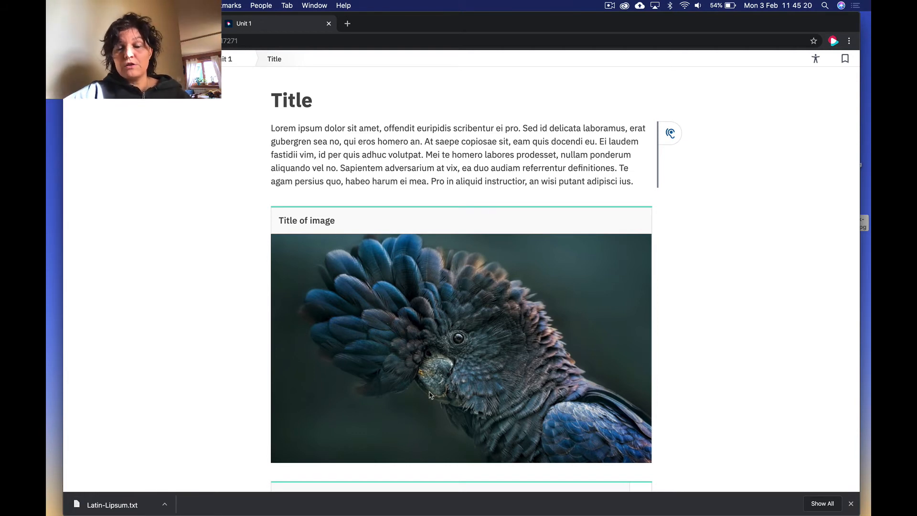
# Back in the page editor, add a Column block between the Title and Text blocks in Main
pyautogui.click(235, 65)
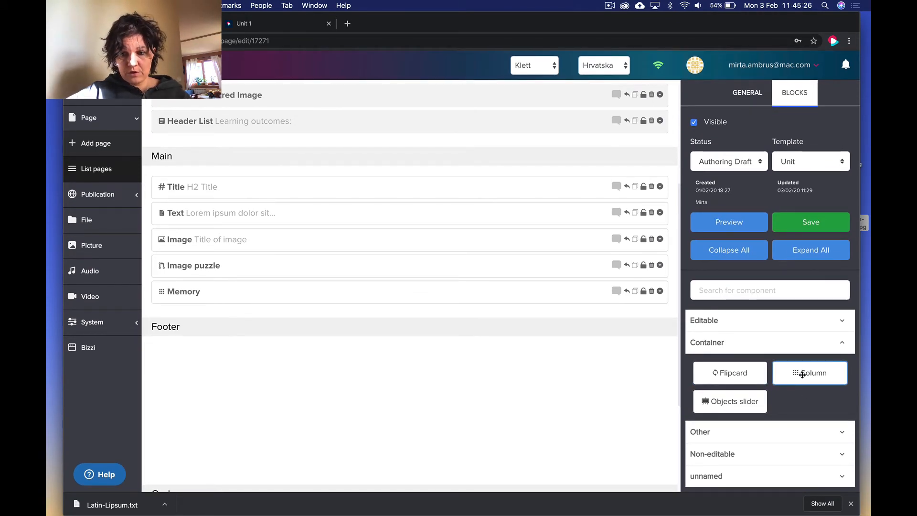
pyautogui.moveTo(799, 373); pyautogui.dragTo(282, 215)
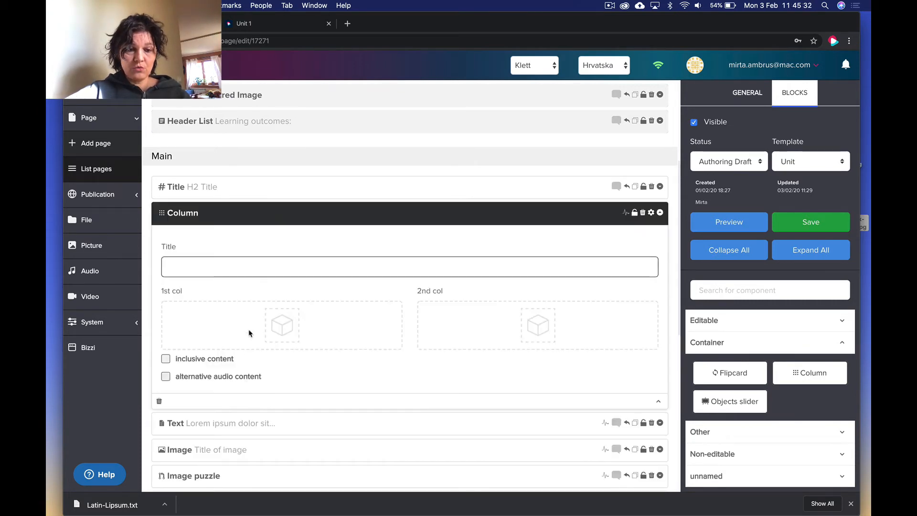
pyautogui.scroll(-2, 240, 350)
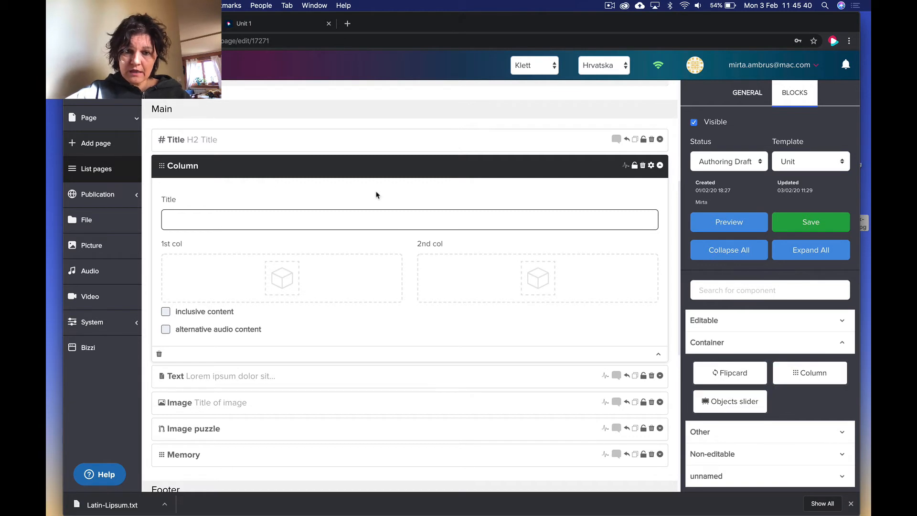
pyautogui.scroll(-2, 206, 257)
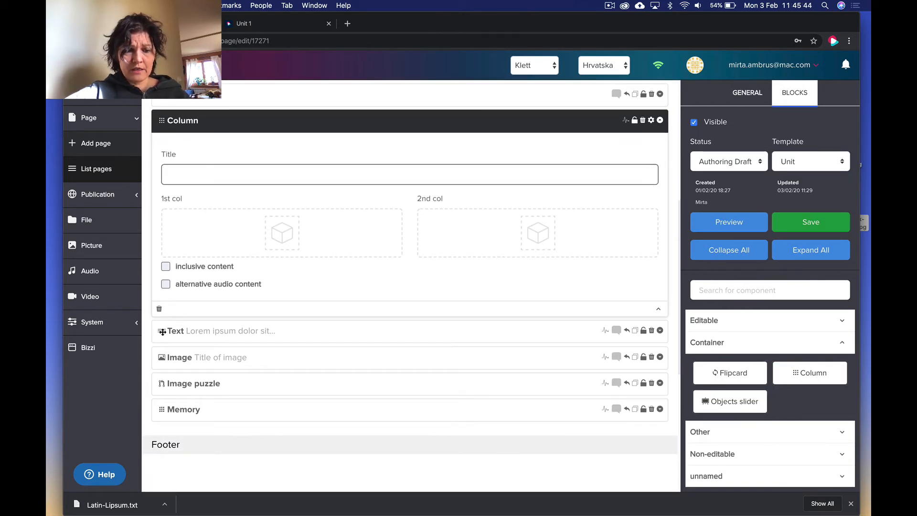
# Move the Text block into the 1st col and the Image block into the 2nd col, and save the page
pyautogui.moveTo(177, 283); pyautogui.dragTo(186, 238)
pyautogui.moveTo(162, 341); pyautogui.dragTo(436, 242)
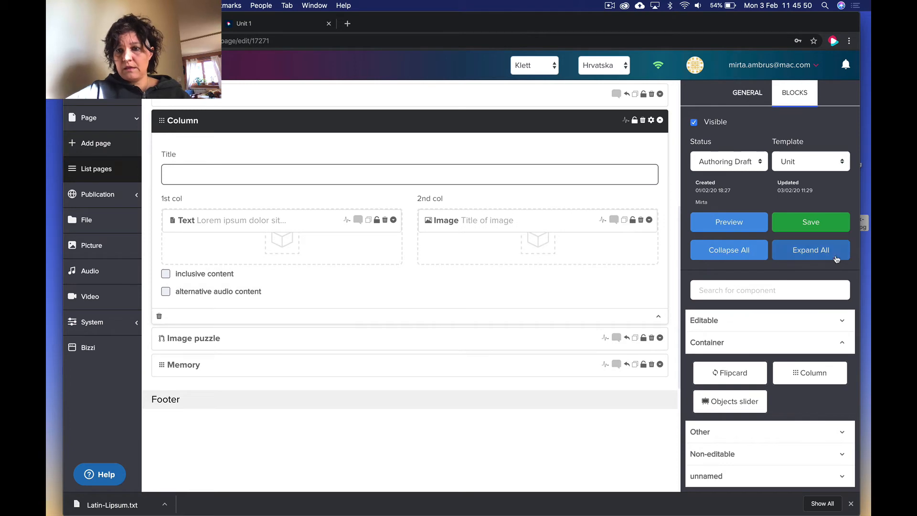
pyautogui.click(804, 220)
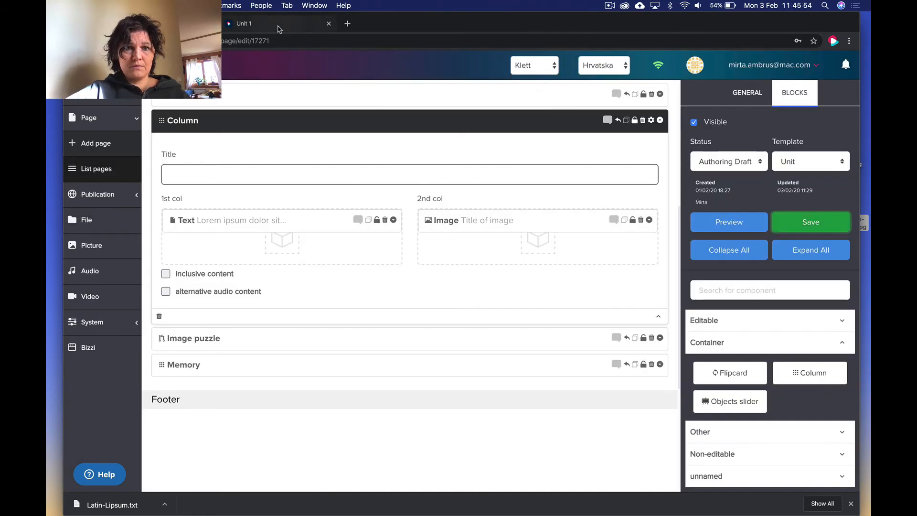
# Reload the Unit 1 preview and compare the two-column text and image layout with the Column block in the editor
pyautogui.click(279, 28)
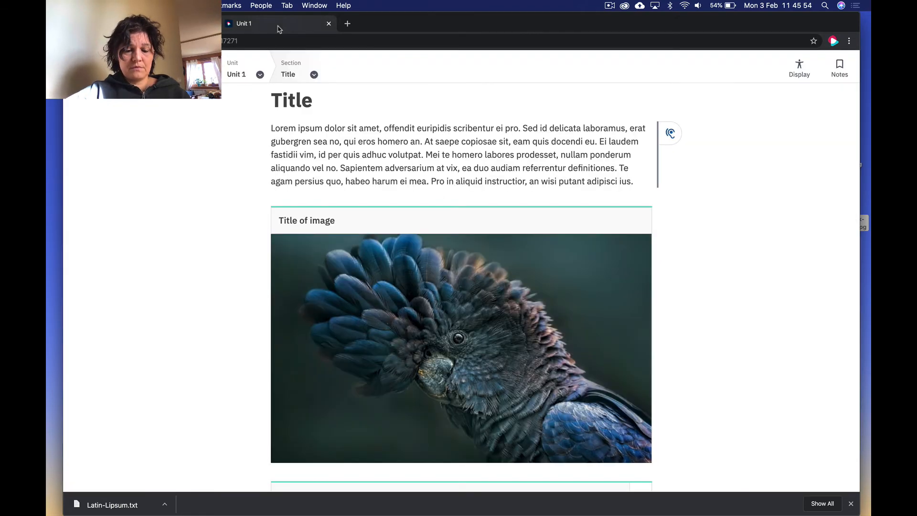
pyautogui.press('super+r')
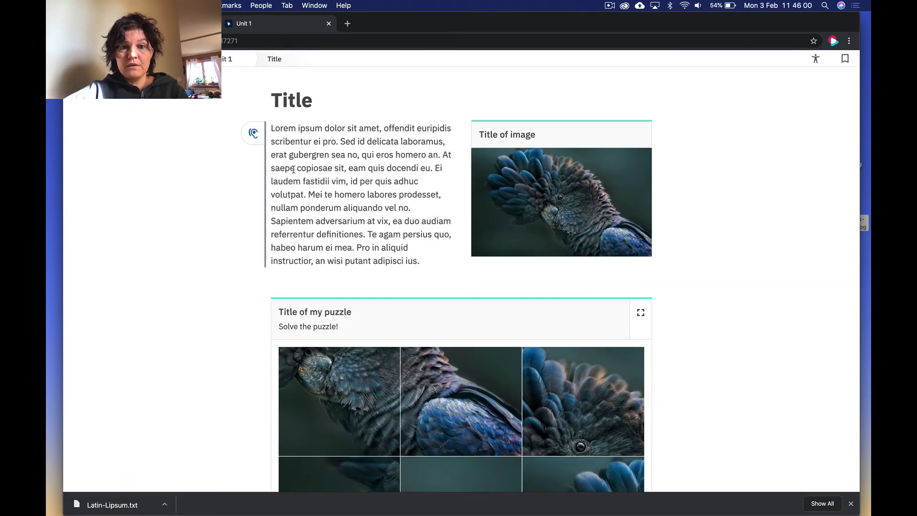
pyautogui.scroll(3, 349, 304)
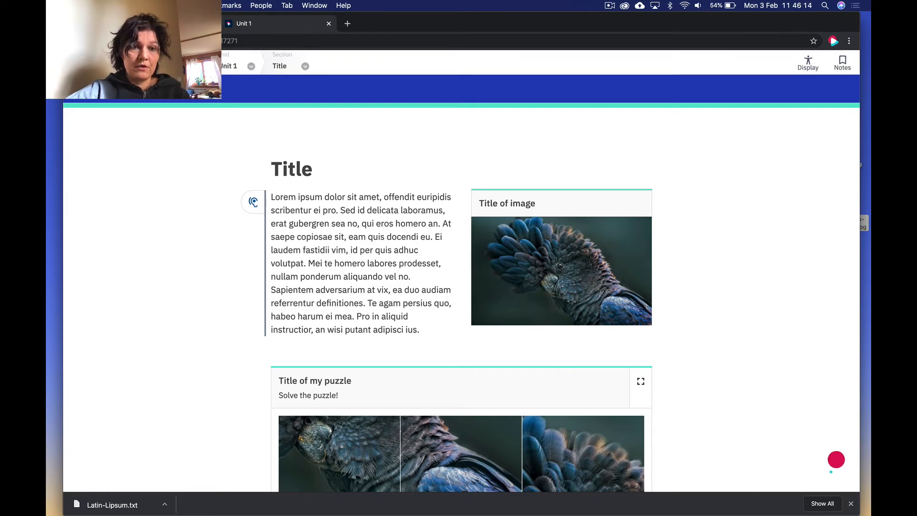
pyautogui.click(181, 23)
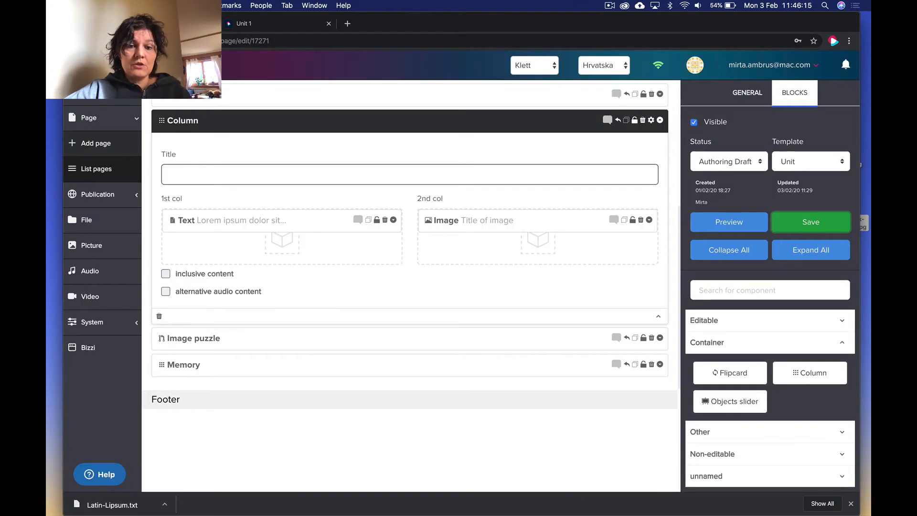
pyautogui.click(247, 25)
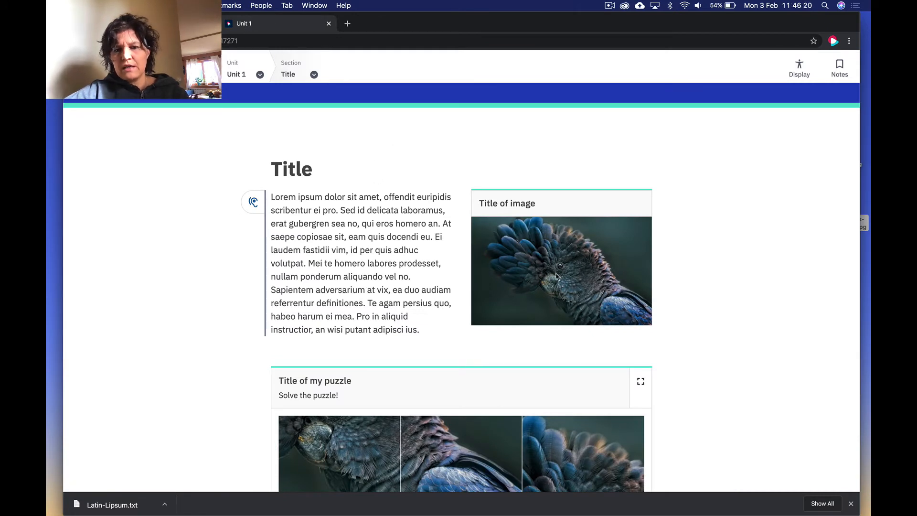
# Set the Column block's layout to Wide, save the page and check it in the reloaded Unit 1 preview
pyautogui.click(182, 23)
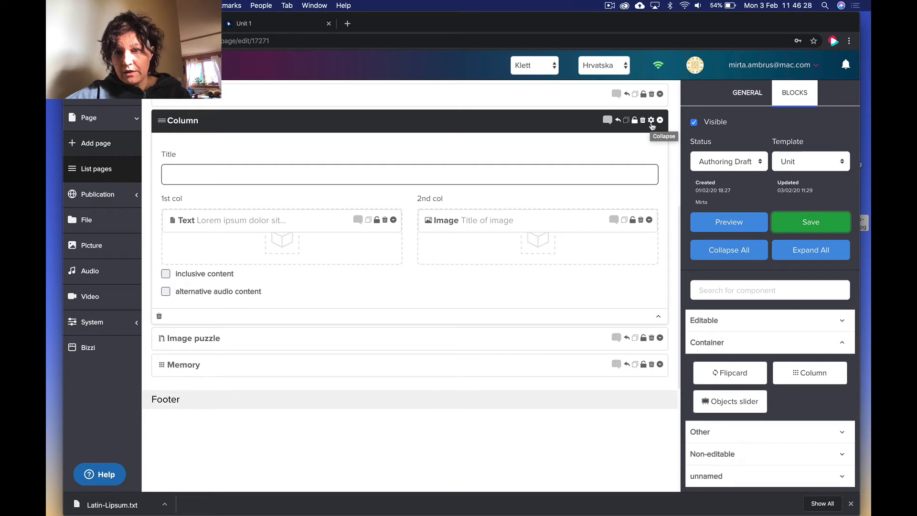
pyautogui.click(651, 121)
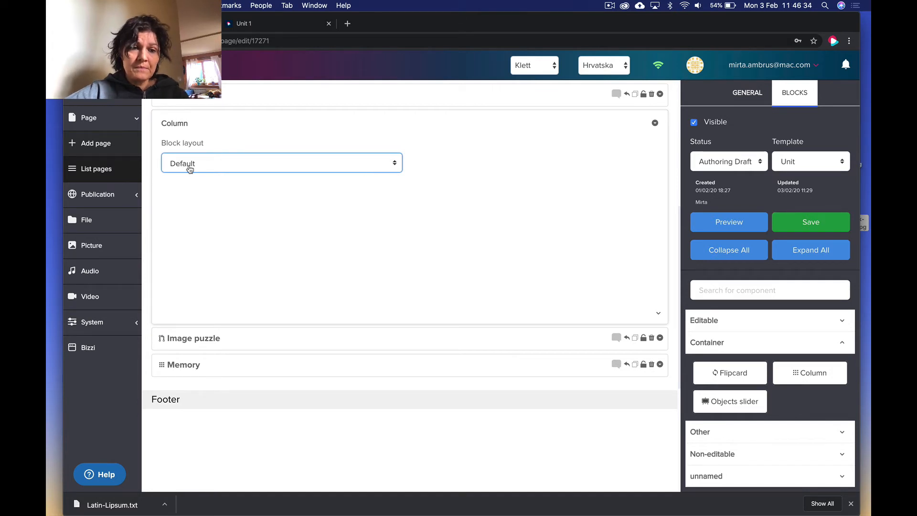
pyautogui.click(235, 166)
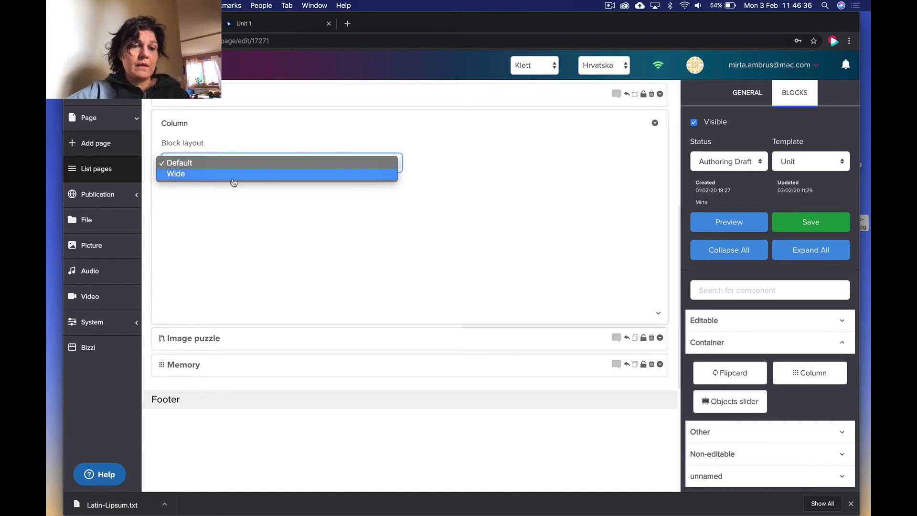
pyautogui.click(233, 175)
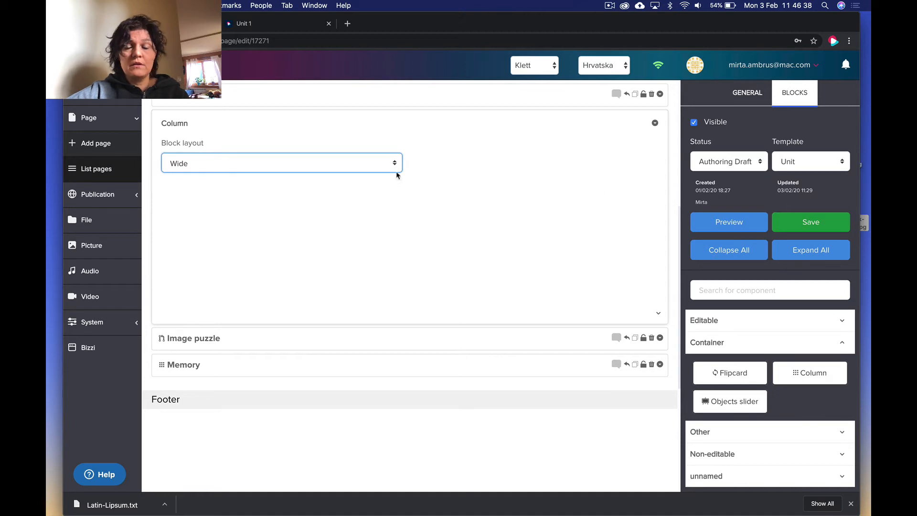
pyautogui.click(798, 223)
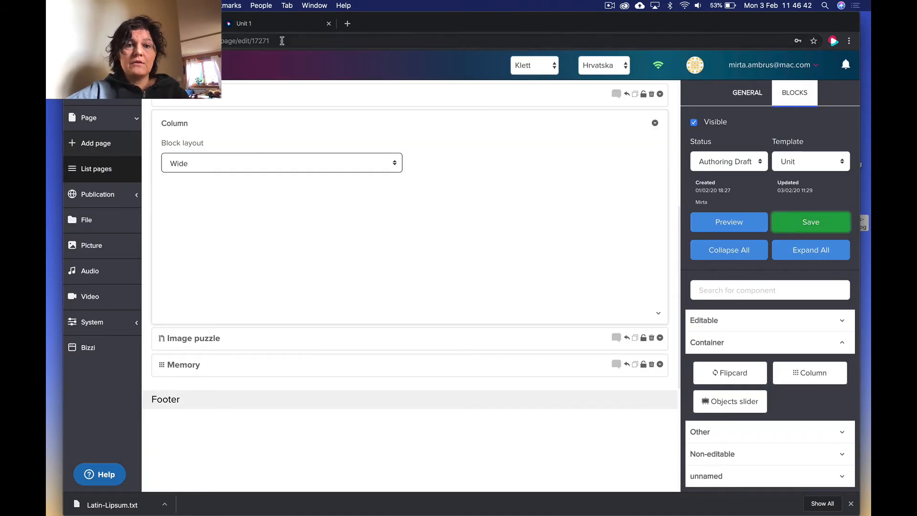
pyautogui.click(280, 28)
pyautogui.press('super+r')
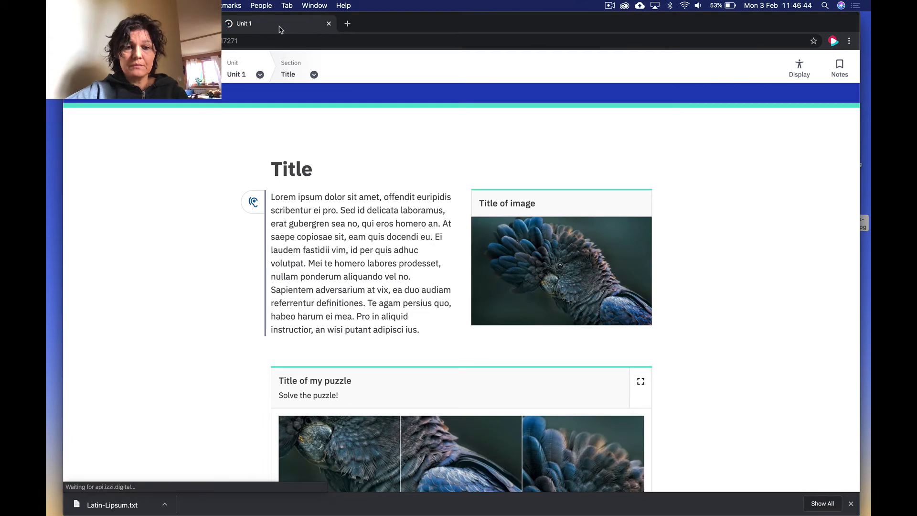
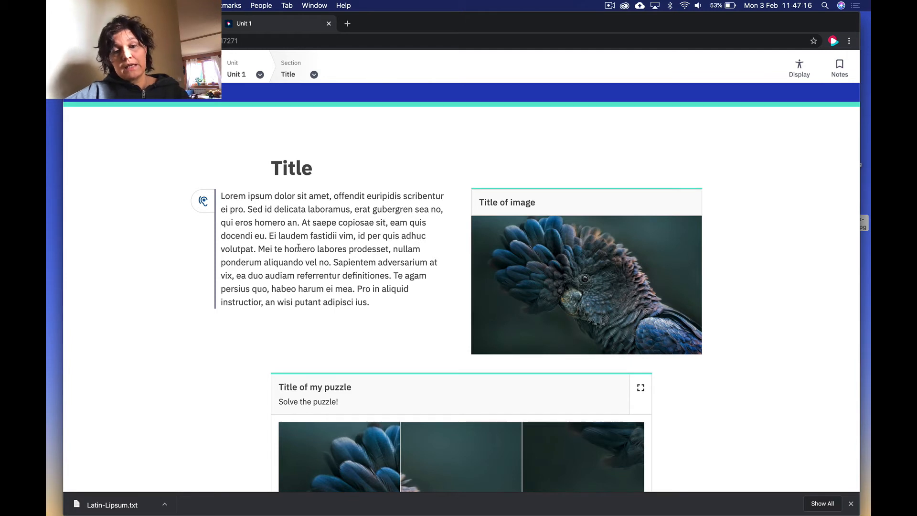
# Return to the page editor and add an Objects slider block between the Title and Column blocks in Main
pyautogui.click(165, 24)
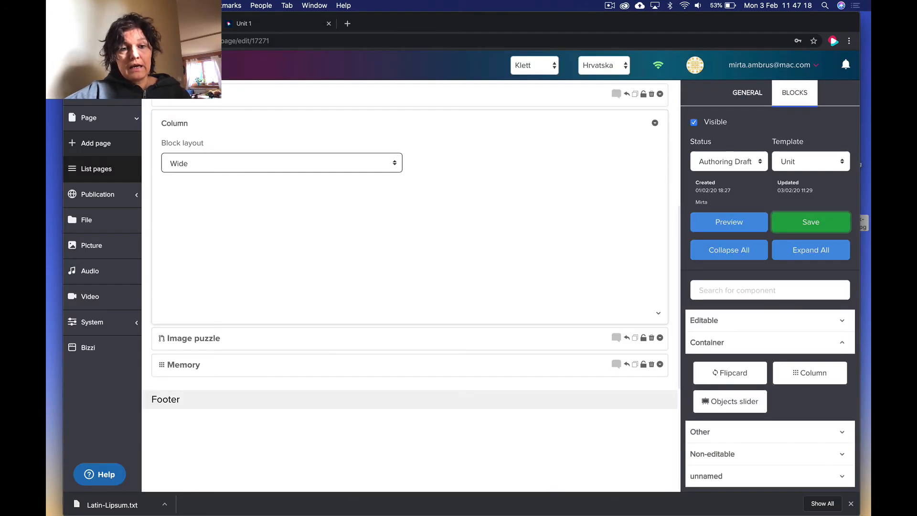
pyautogui.click(656, 124)
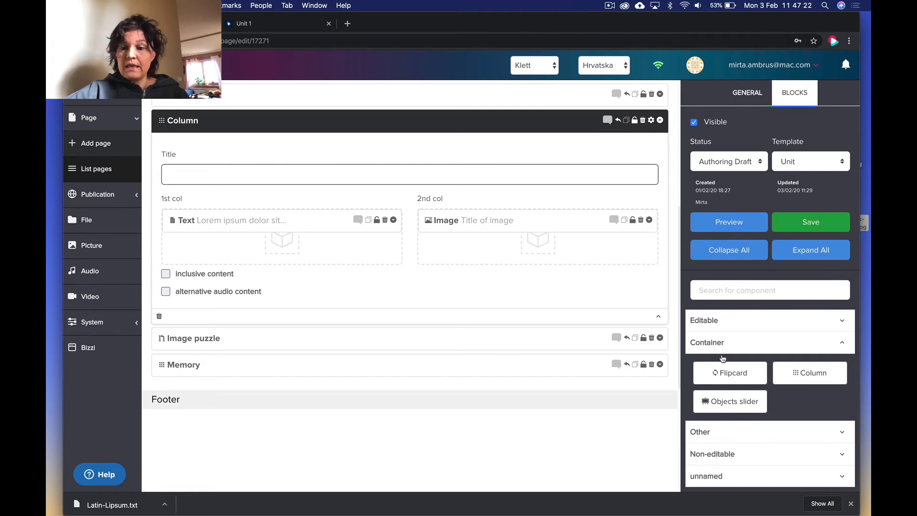
pyautogui.scroll(2, 650, 311)
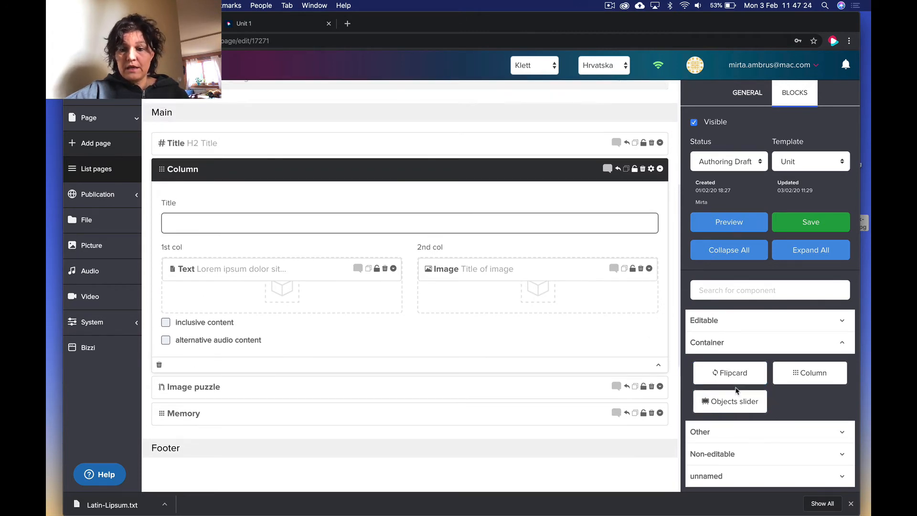
pyautogui.moveTo(720, 401); pyautogui.dragTo(213, 171)
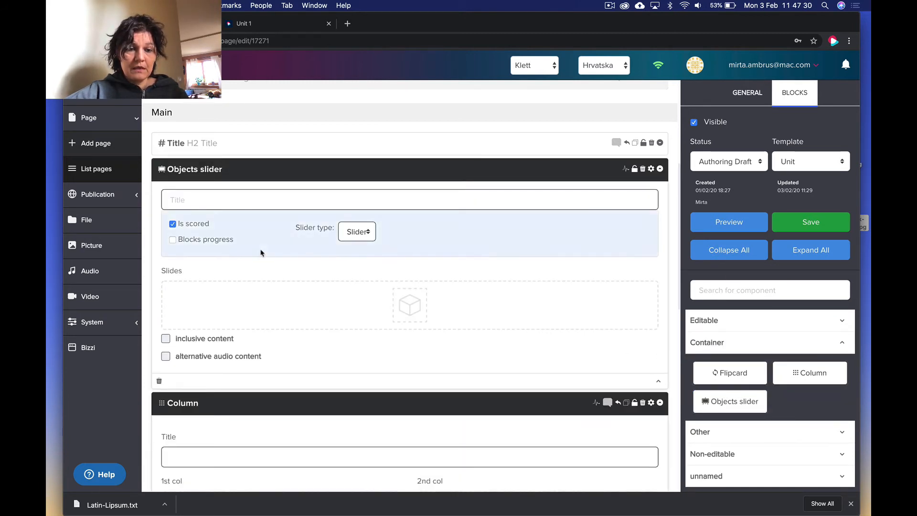
# Move the Image block and then the Text block from the Column block into the Objects slider's Slides area
pyautogui.scroll(-5, 261, 252)
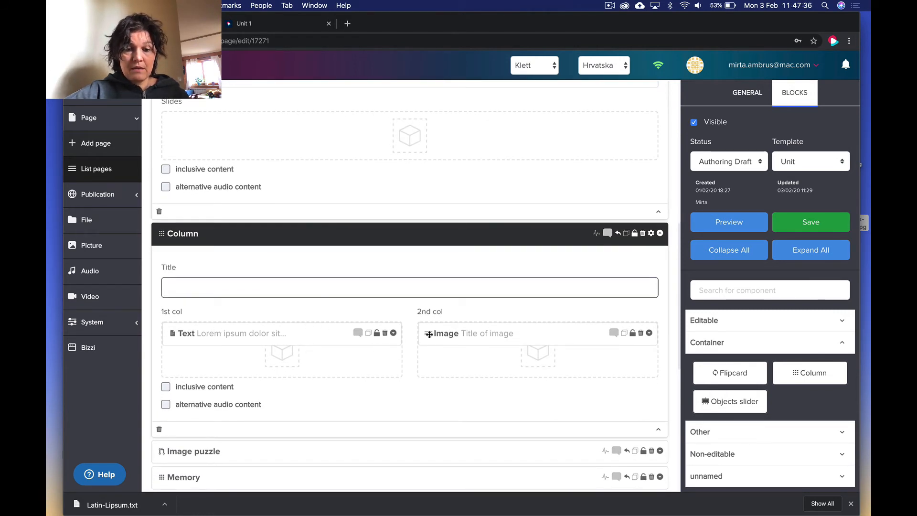
pyautogui.moveTo(428, 333); pyautogui.dragTo(298, 152)
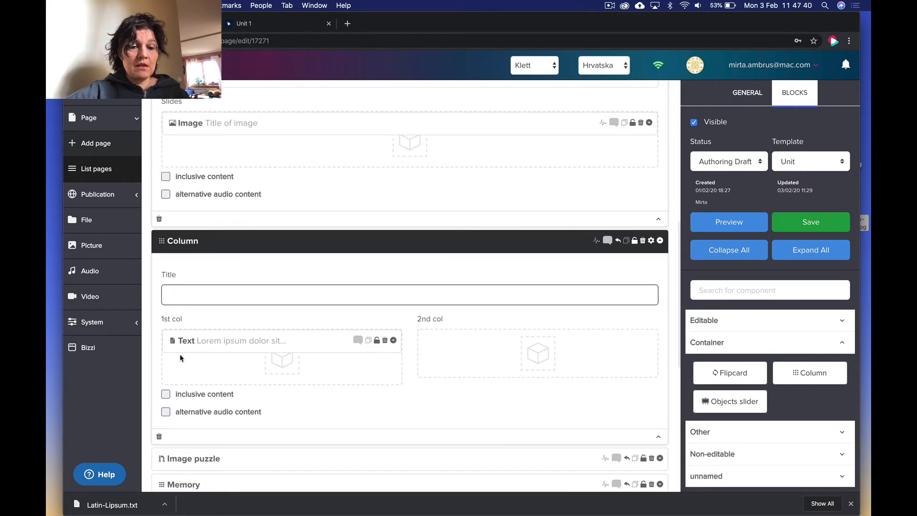
pyautogui.moveTo(171, 342); pyautogui.dragTo(207, 162)
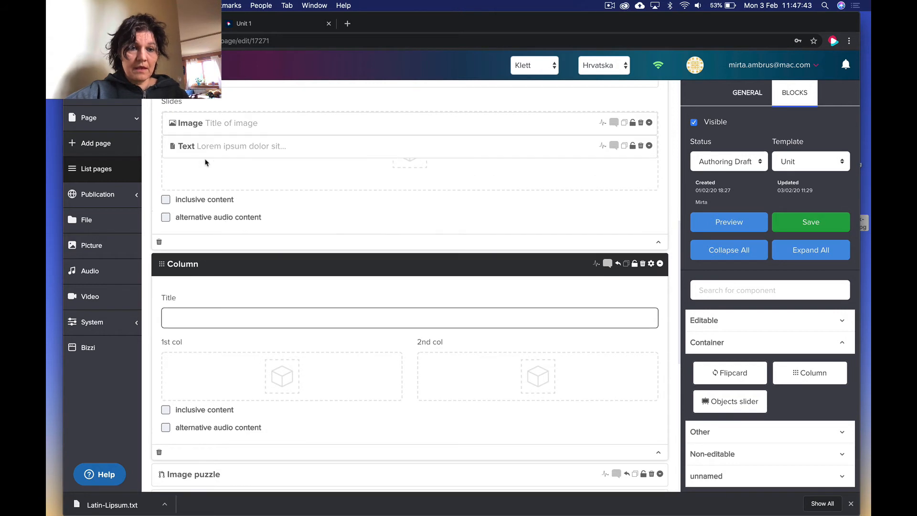
# Delete the emptied Column block and save the page
pyautogui.click(642, 264)
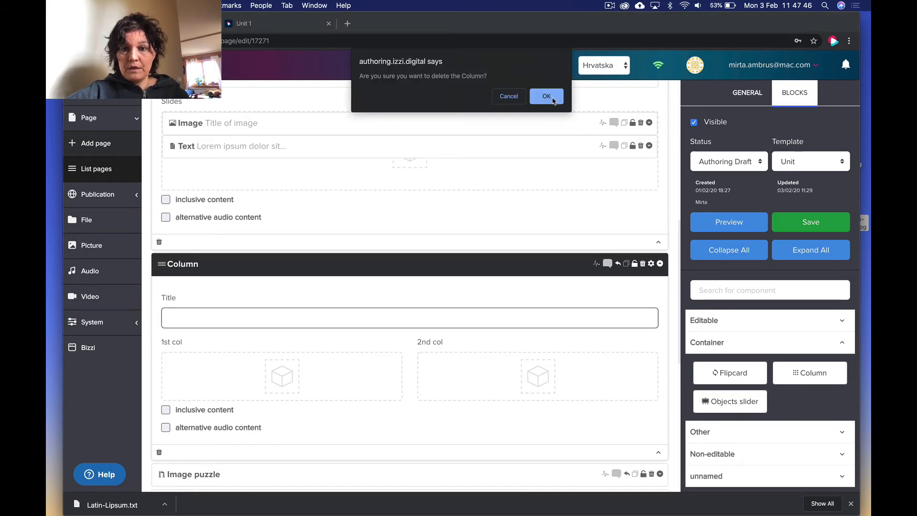
pyautogui.click(547, 95)
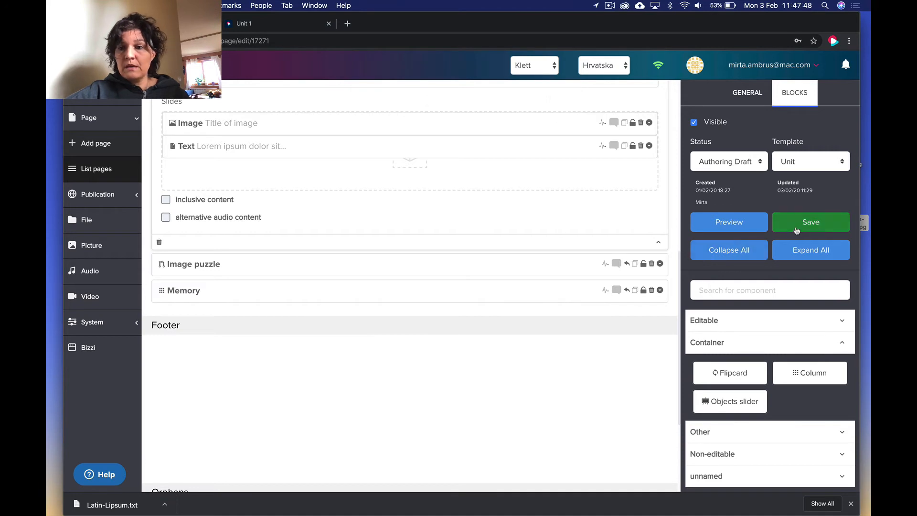
pyautogui.click(813, 223)
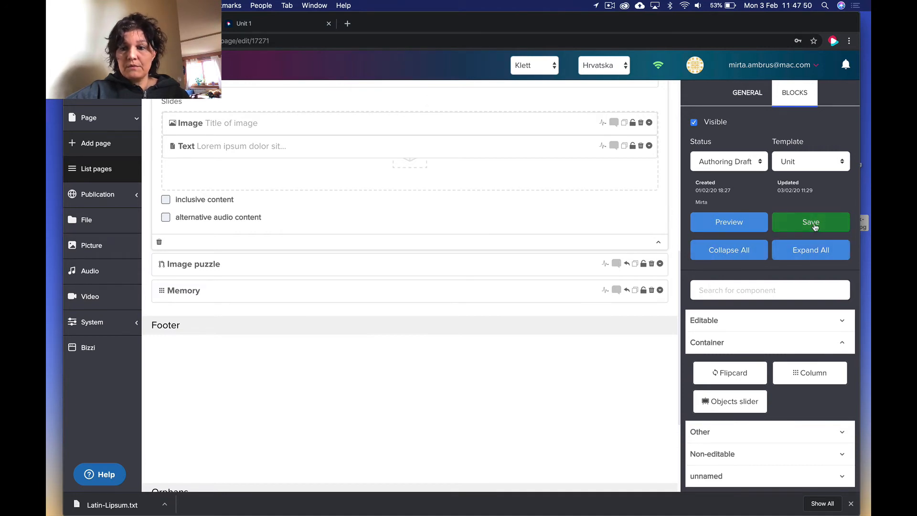
pyautogui.scroll(4, 419, 284)
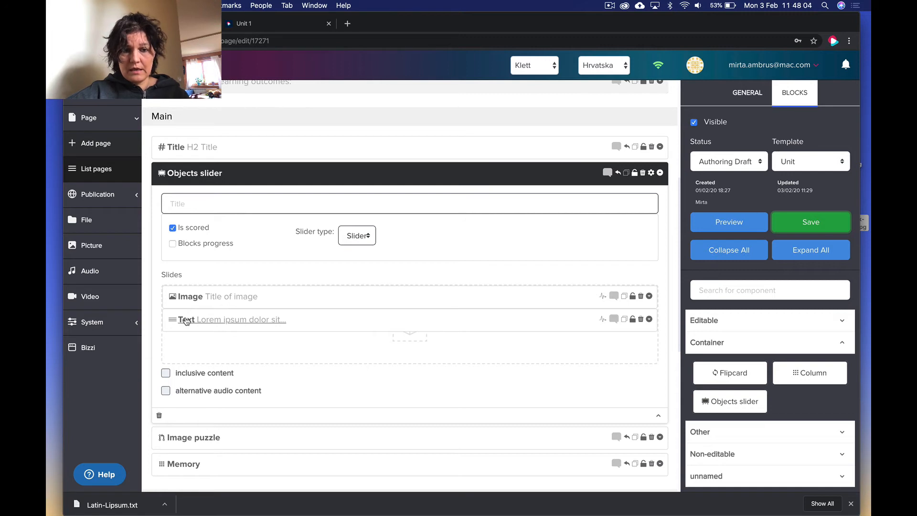
pyautogui.click(796, 222)
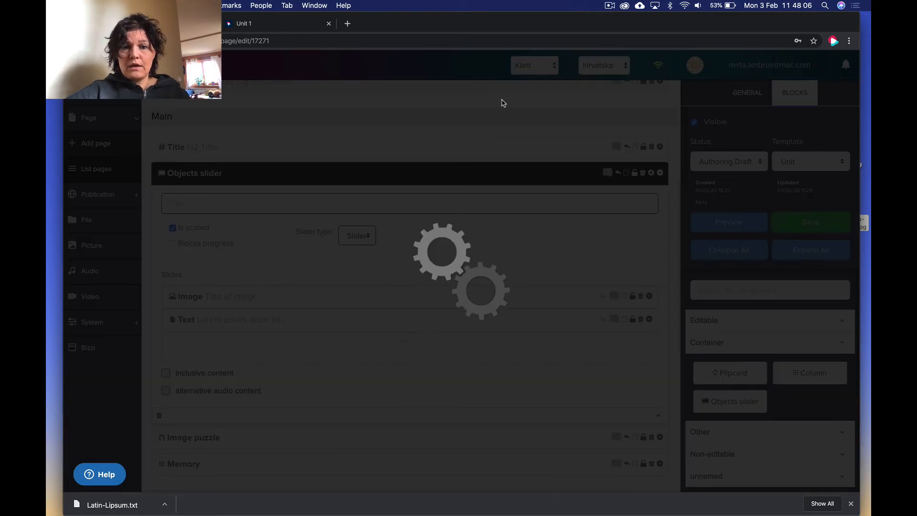
# Reload the Unit 1 preview and browse the slider forward to the text slide and back to the image
pyautogui.click(284, 26)
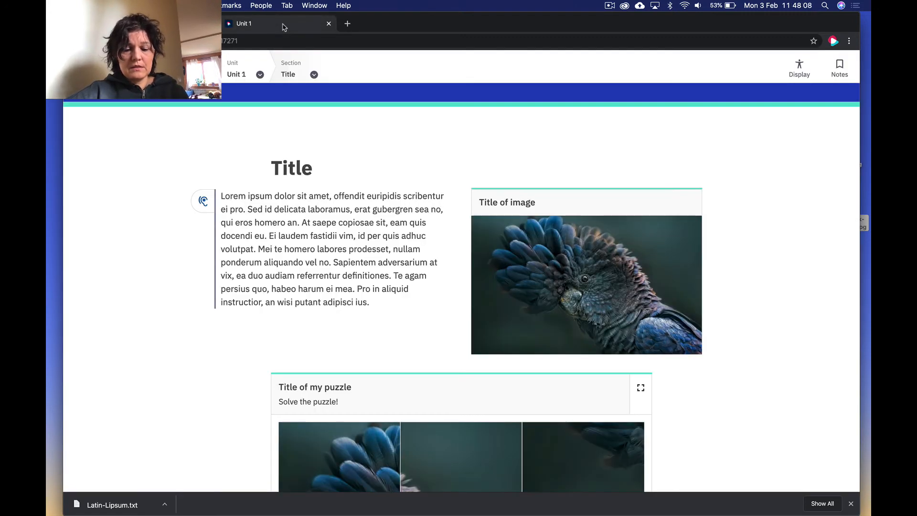
pyautogui.press('super+r')
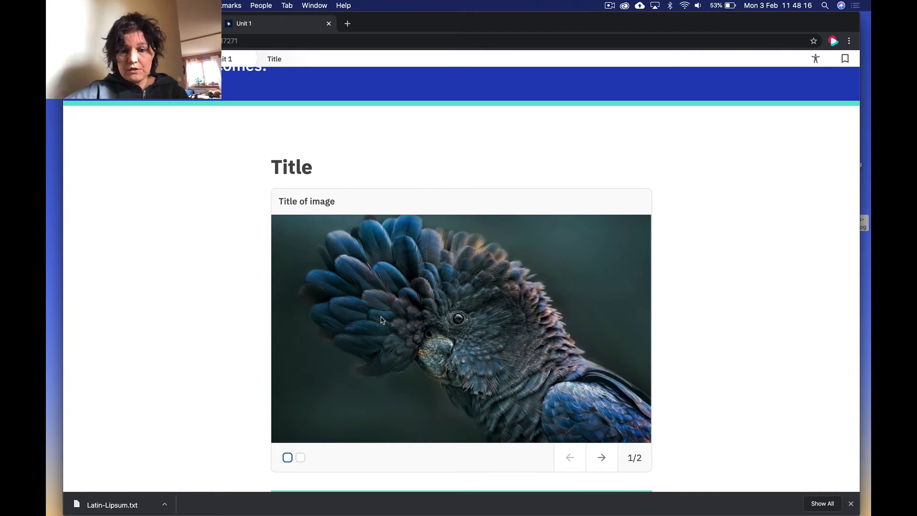
pyautogui.scroll(-4, 382, 320)
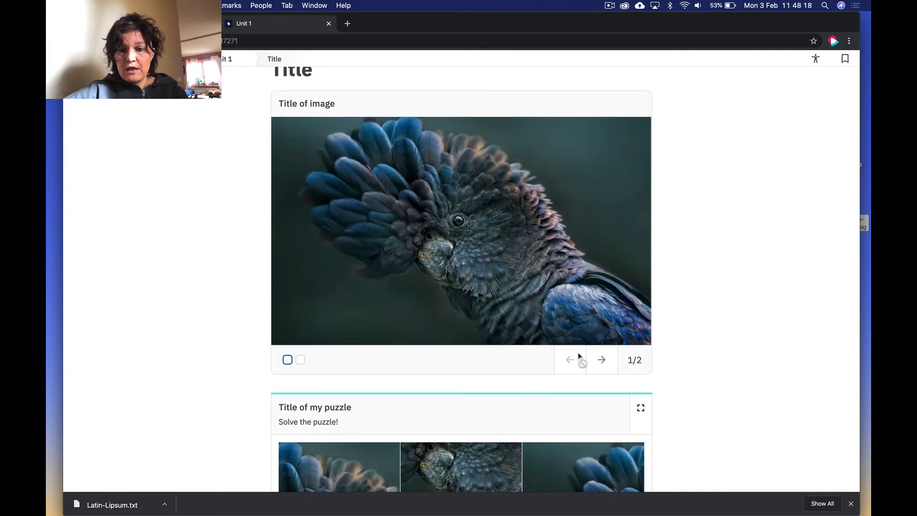
pyautogui.click(601, 362)
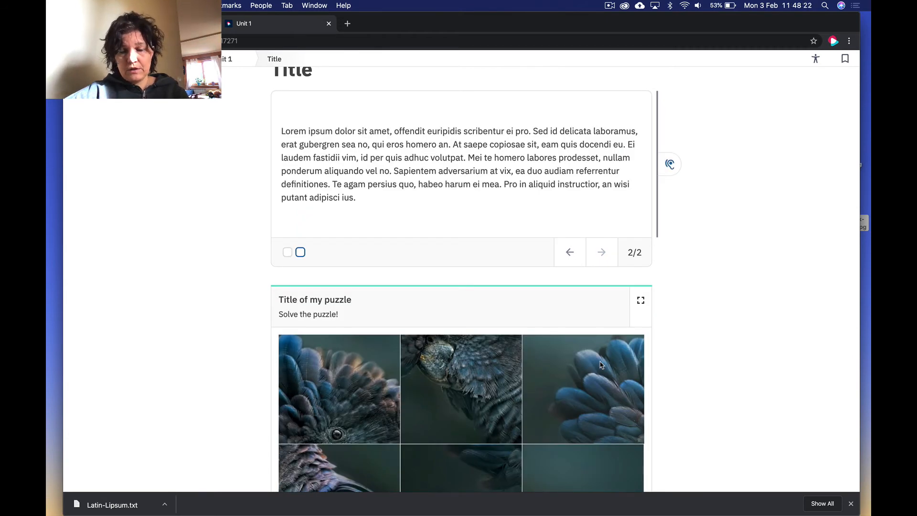
pyautogui.click(569, 253)
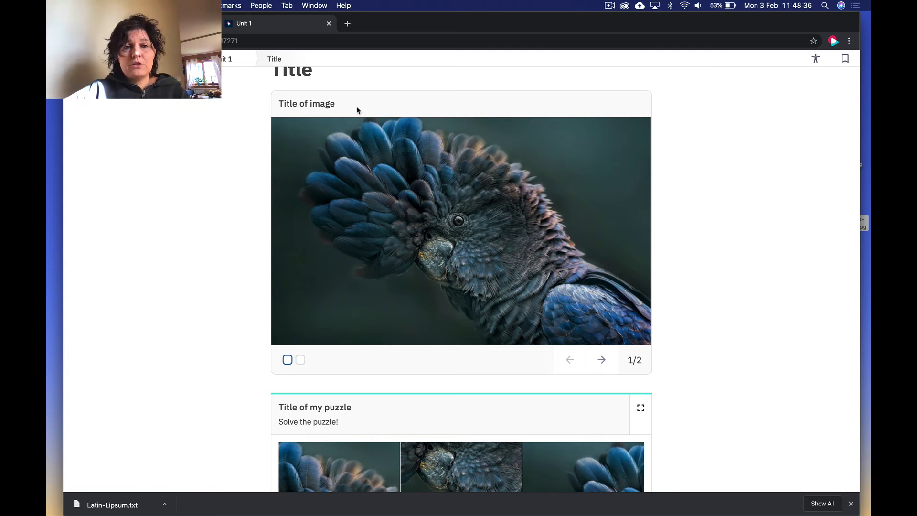
# Back in the page editor, add a Video block between the Image and Text slides of the Objects slider
pyautogui.click(176, 24)
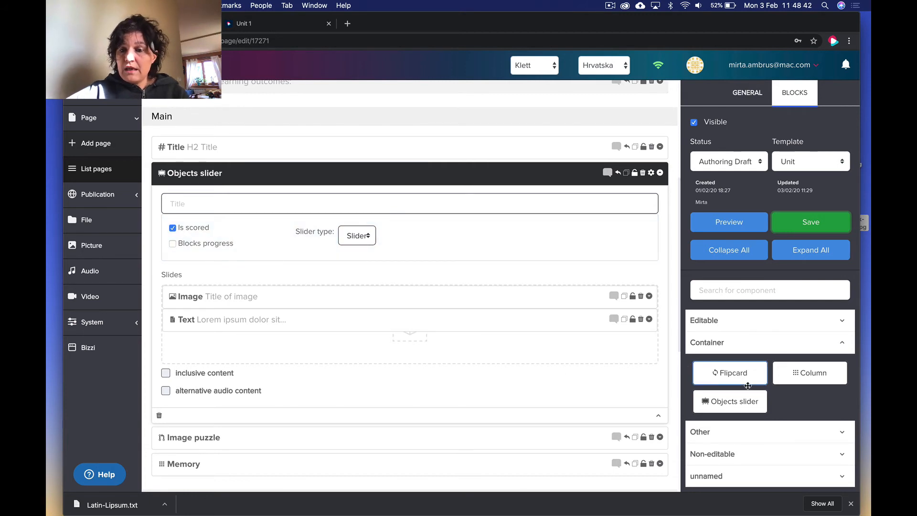
pyautogui.click(729, 290)
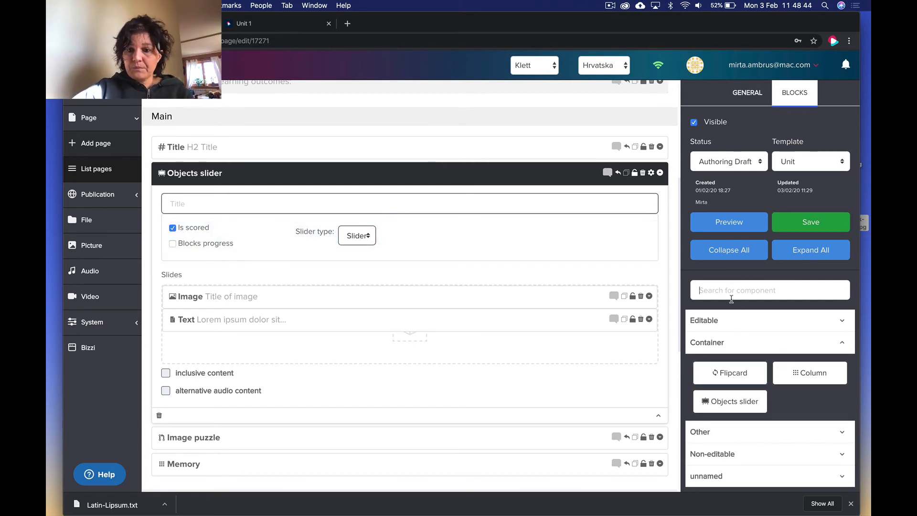
pyautogui.click(747, 321)
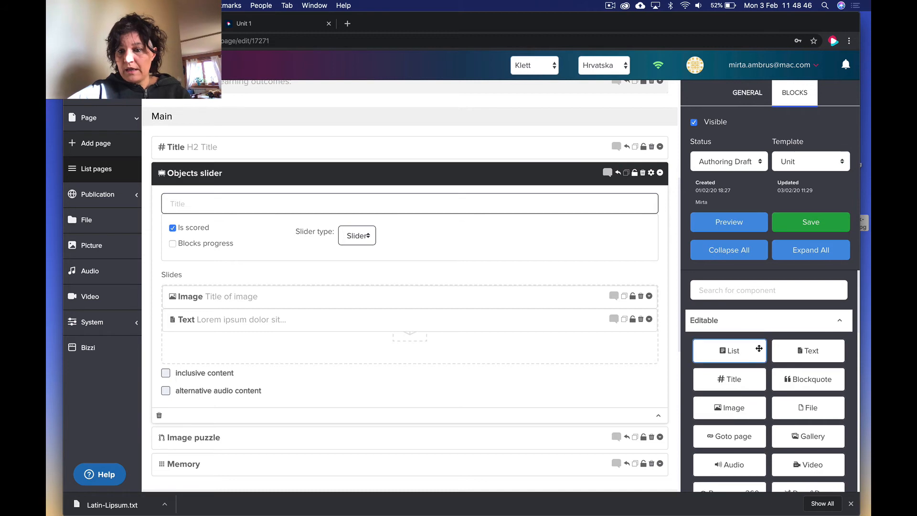
pyautogui.moveTo(805, 464); pyautogui.dragTo(232, 321)
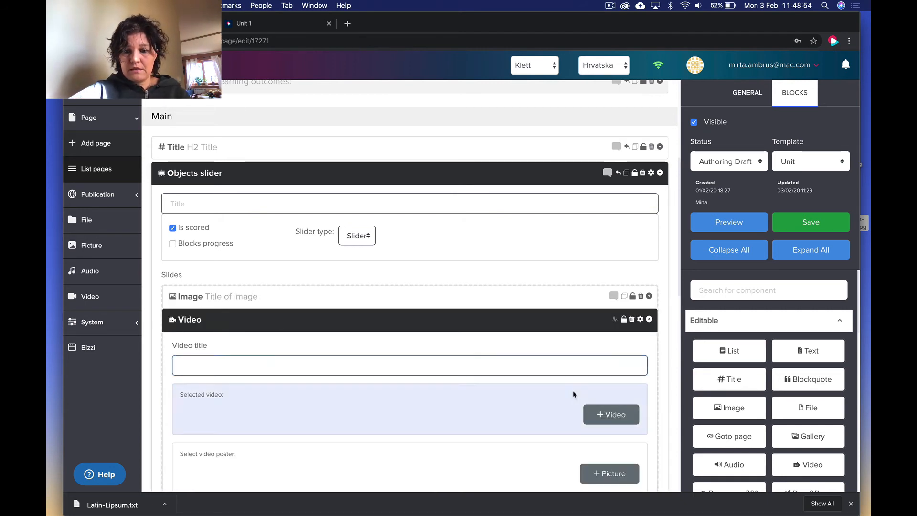
# Assign Time Lapse Video Of Night Sky.mp4 to the Video slide and save the page
pyautogui.scroll(-2, 573, 394)
pyautogui.click(613, 363)
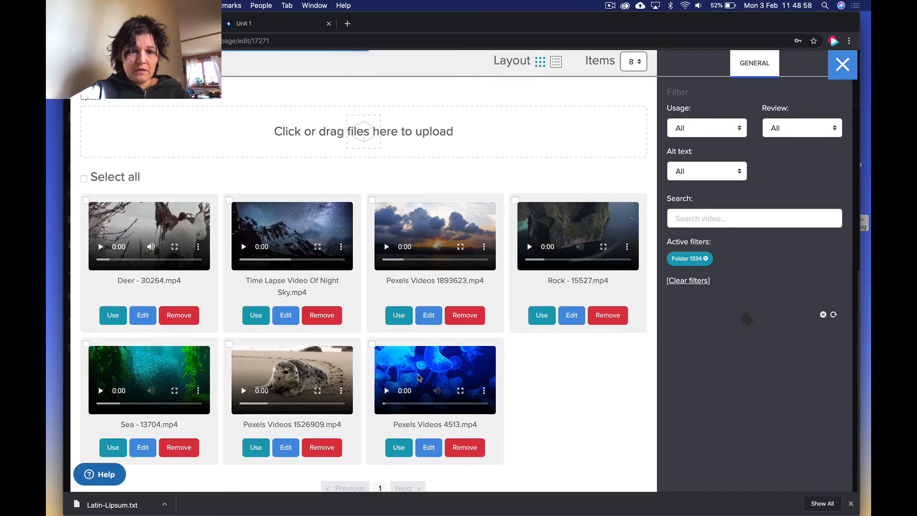
pyautogui.click(258, 315)
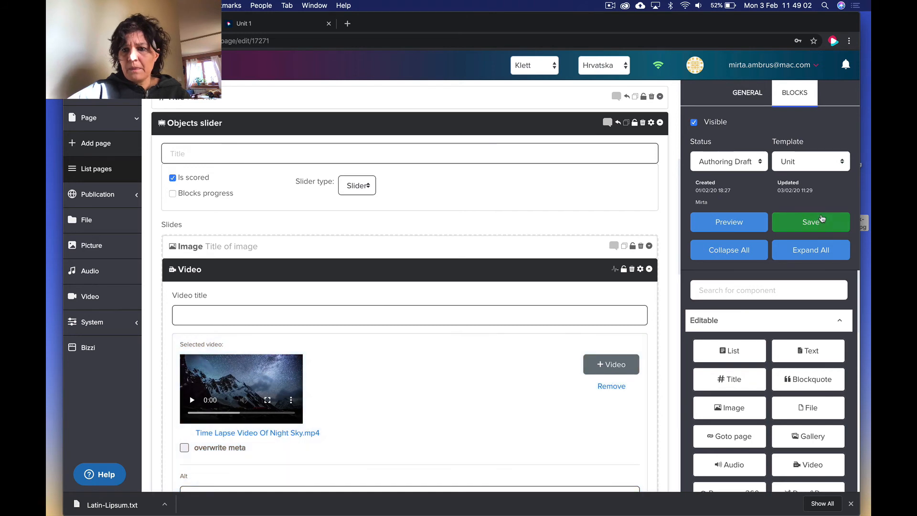
pyautogui.click(812, 223)
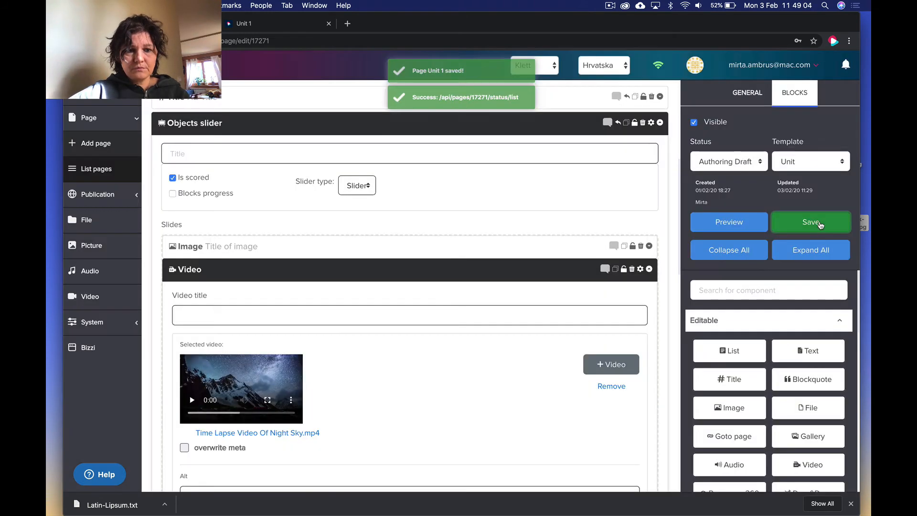
# Reload the Unit 1 preview, briefly play the slider's video slide, and advance to the text slide
pyautogui.click(283, 30)
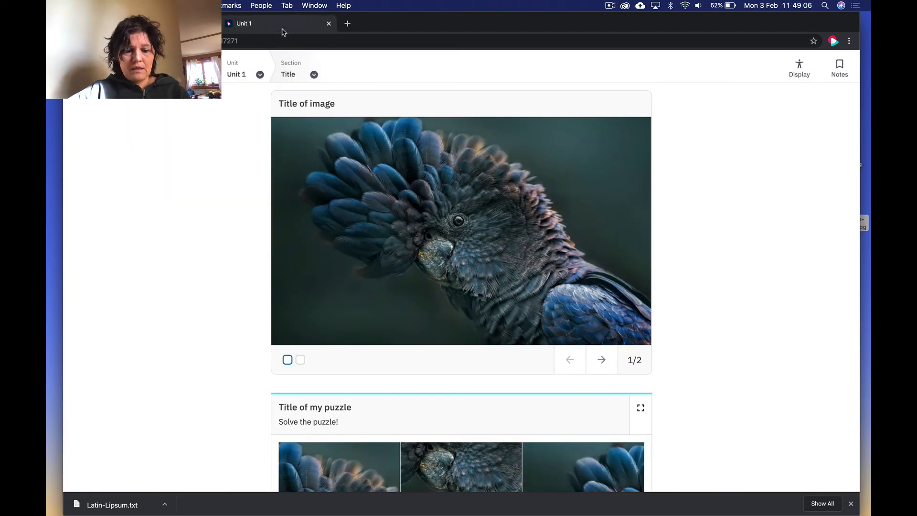
pyautogui.press('super+r')
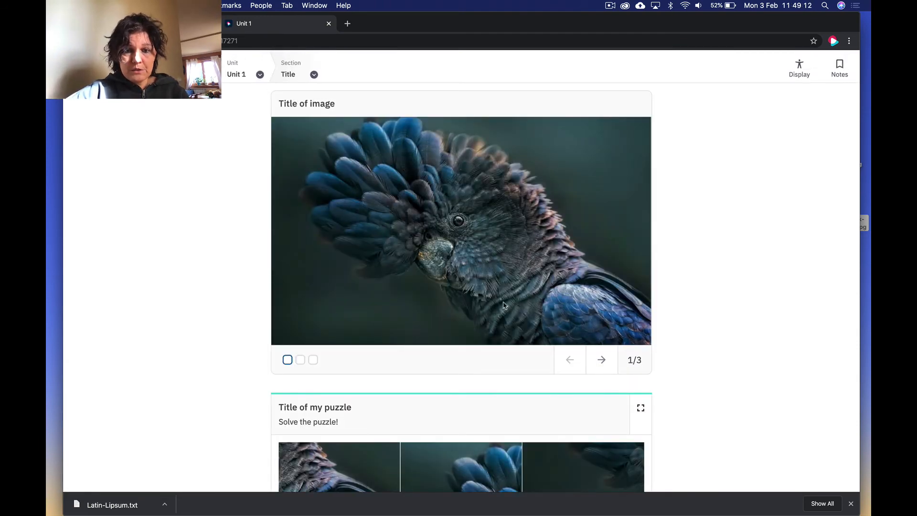
pyautogui.click(601, 359)
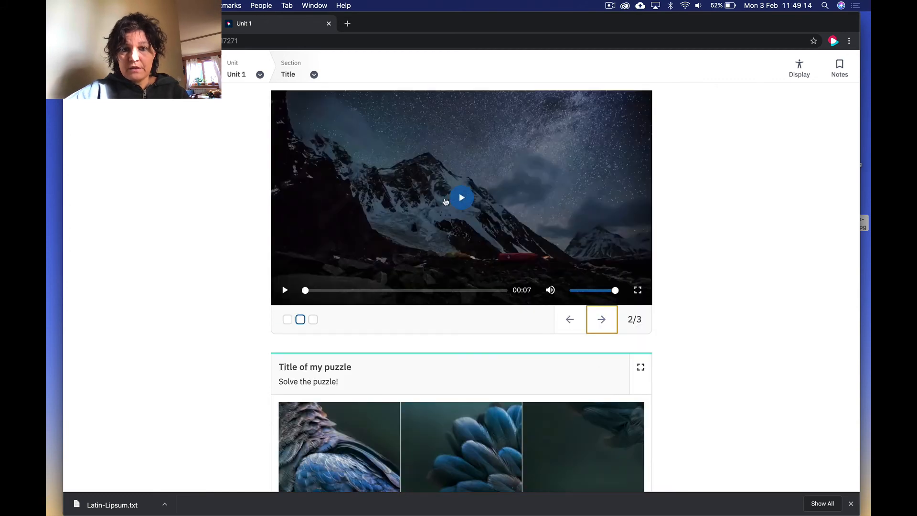
pyautogui.click(459, 204)
pyautogui.click(284, 290)
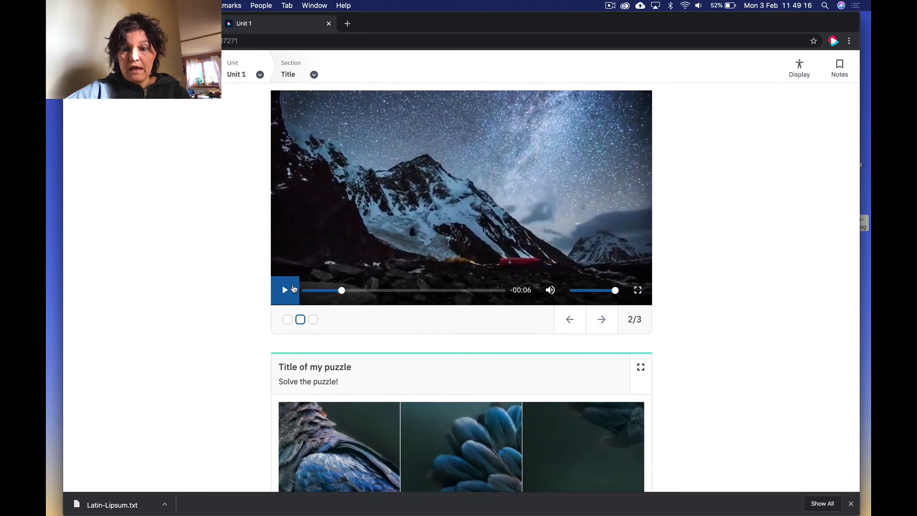
pyautogui.click(601, 319)
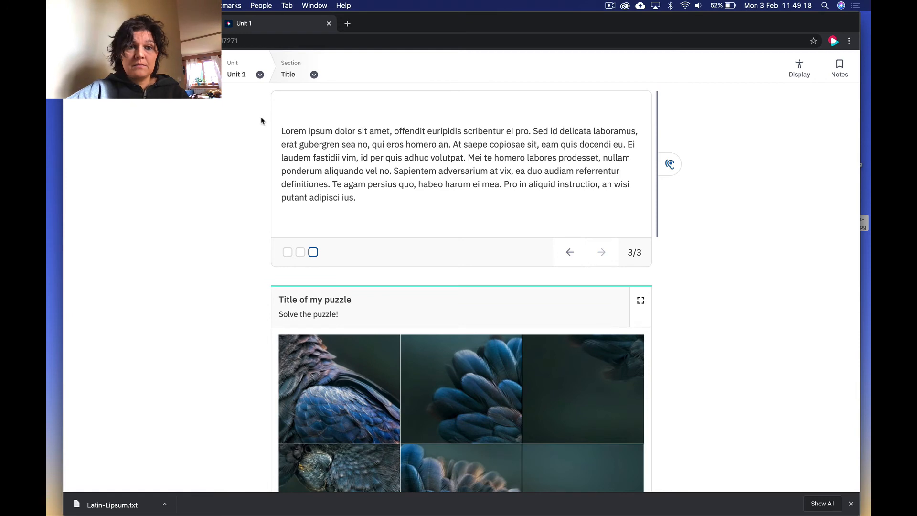
# Back in the editor, collapse the Video slide, search the components for "mul" and add a Multiple-choice block between the Video and Text slides
pyautogui.click(165, 24)
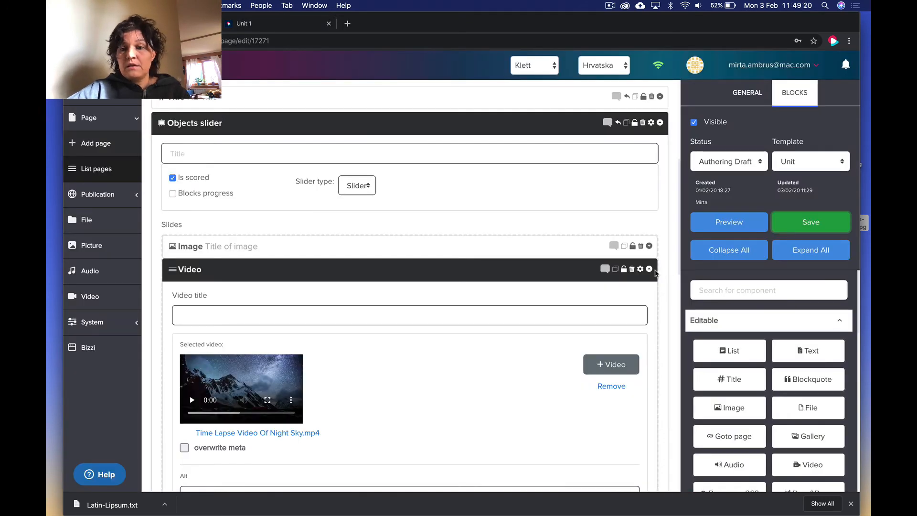
pyautogui.click(649, 269)
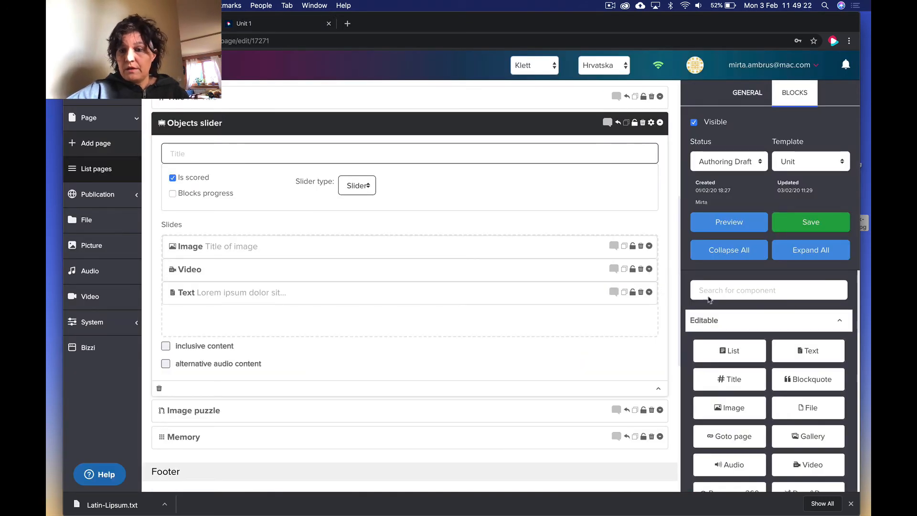
pyautogui.click(728, 297)
pyautogui.write('mul')
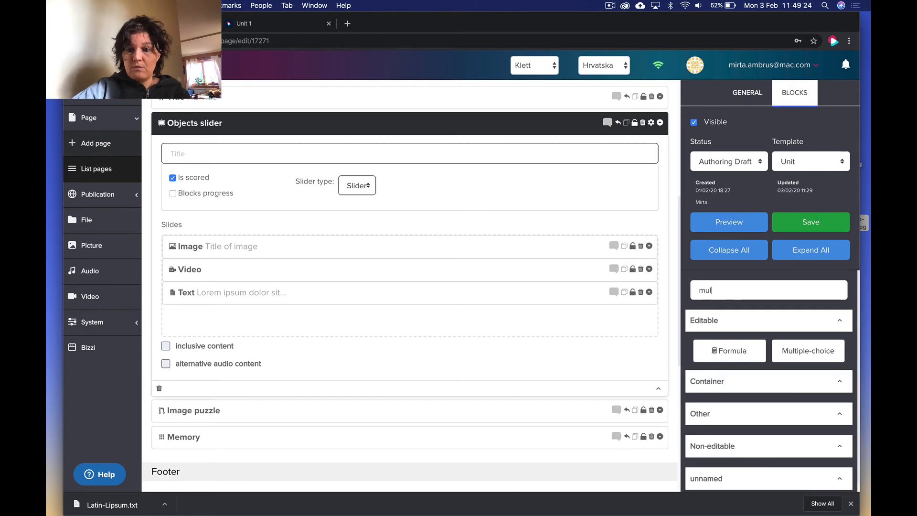
pyautogui.moveTo(792, 351); pyautogui.dragTo(214, 299)
# Enter "Is the video showing night or day?" as the question of the Multiple-choice slide
pyautogui.scroll(-5, 482, 357)
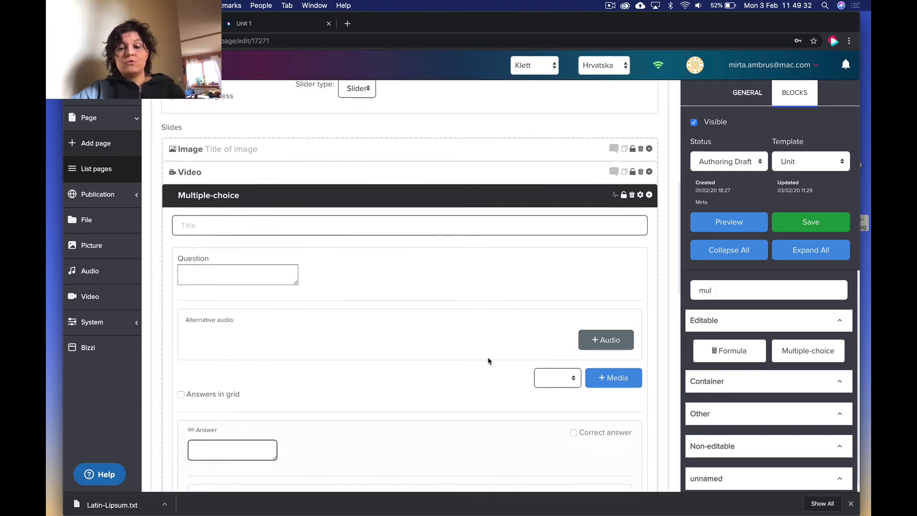
pyautogui.click(275, 254)
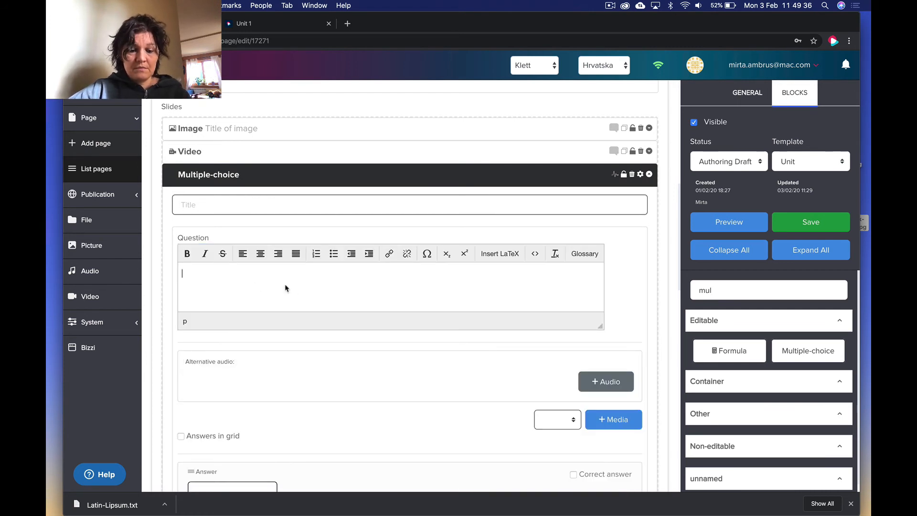
pyautogui.write('I')
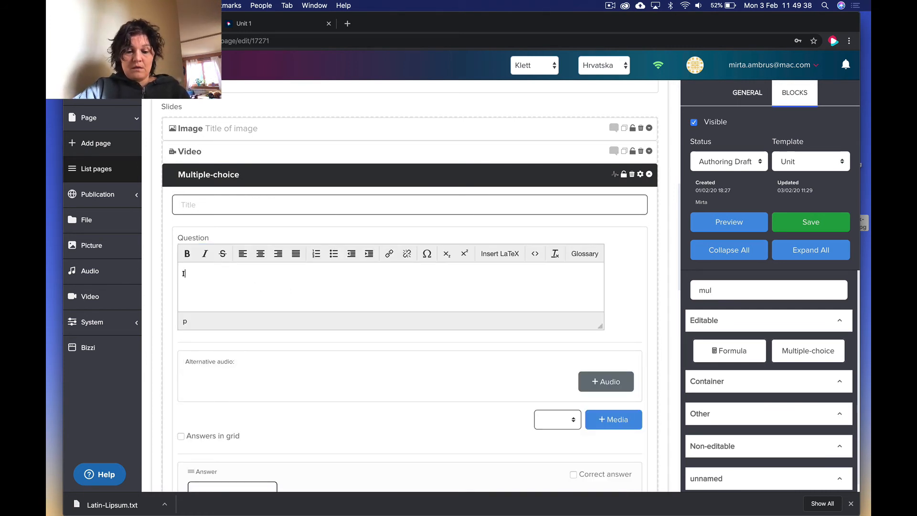
pyautogui.write('s the video showing night or')
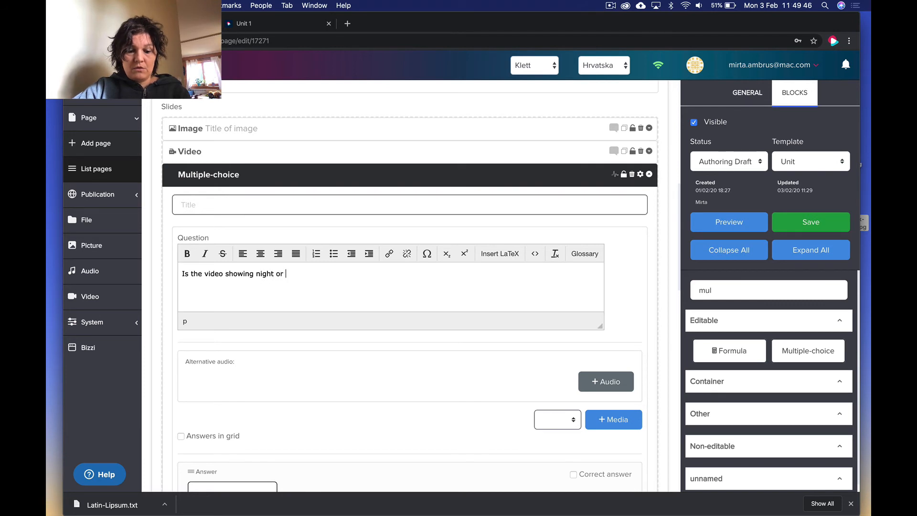
pyautogui.write('y?')
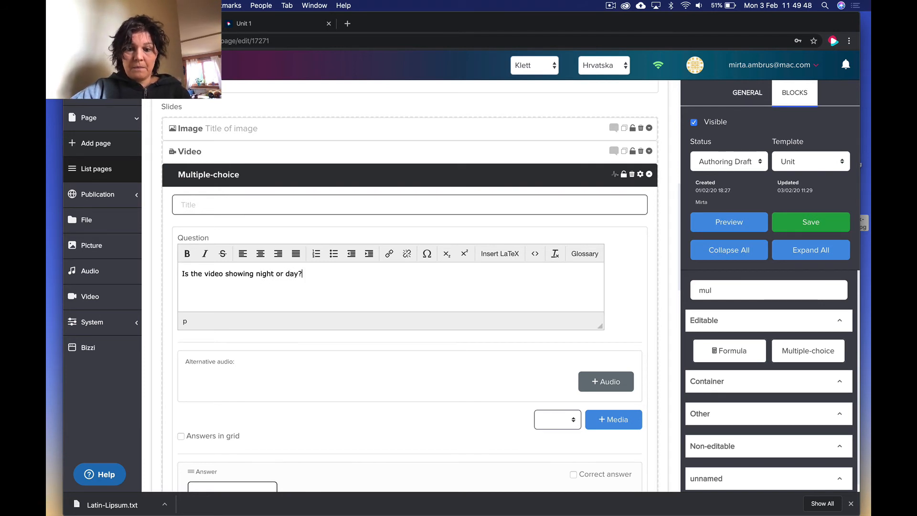
# Check the media types offered for the question without choosing one, and set its answers to display in a grid
pyautogui.scroll(-3, 414, 355)
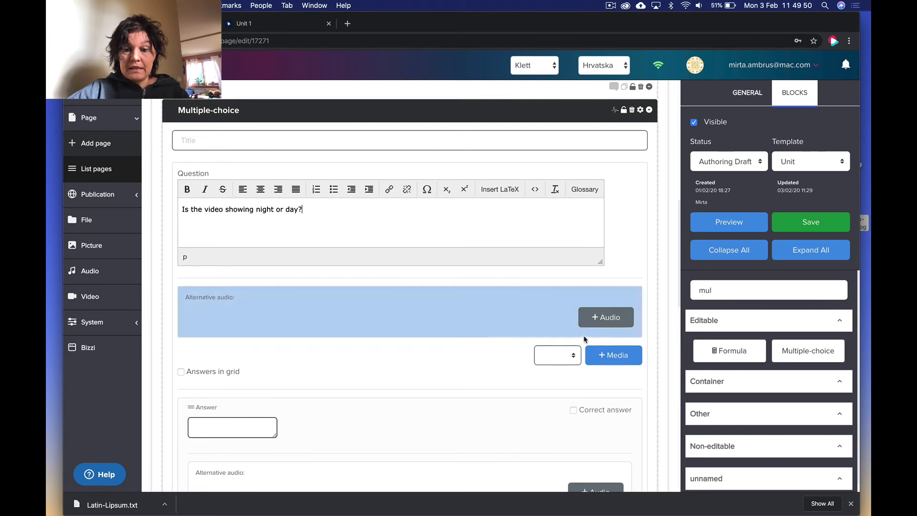
pyautogui.click(549, 356)
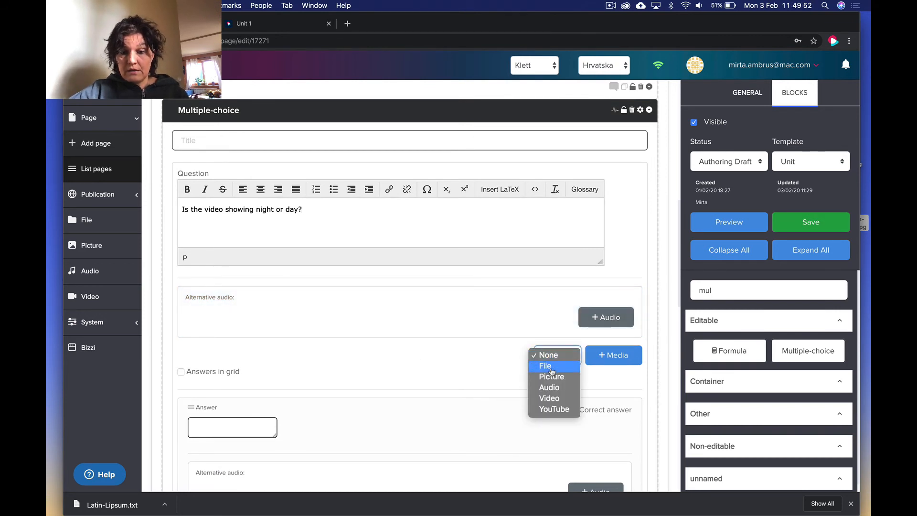
pyautogui.click(488, 341)
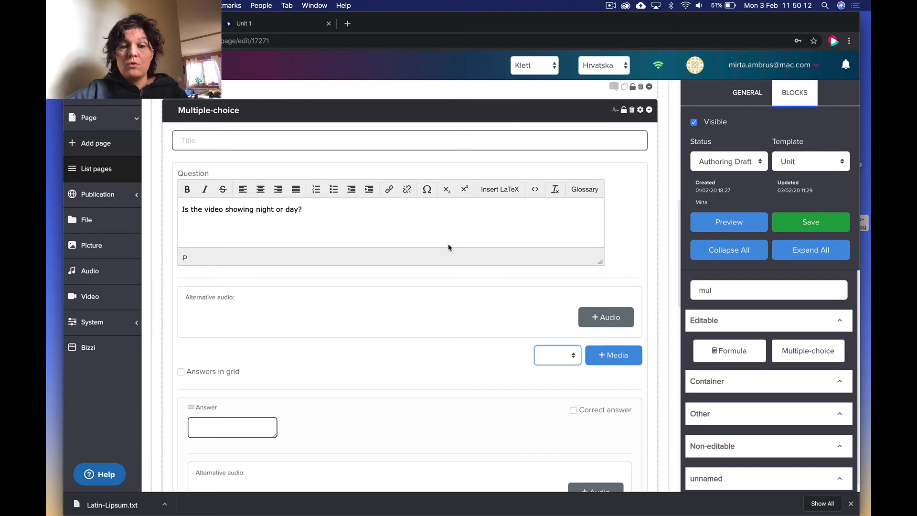
pyautogui.click(368, 230)
pyautogui.scroll(-3, 376, 254)
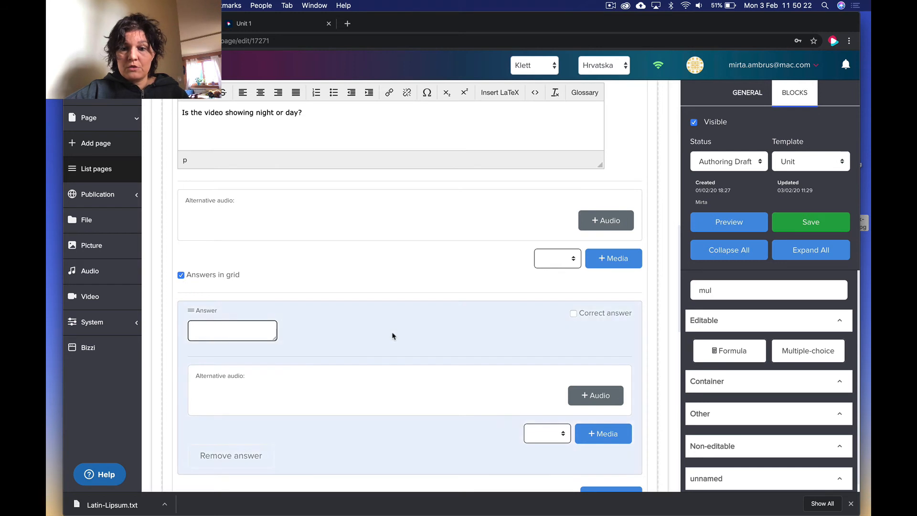
# Fill in the first answer as "Day" and add a second answer, "Night"
pyautogui.scroll(-3, 356, 354)
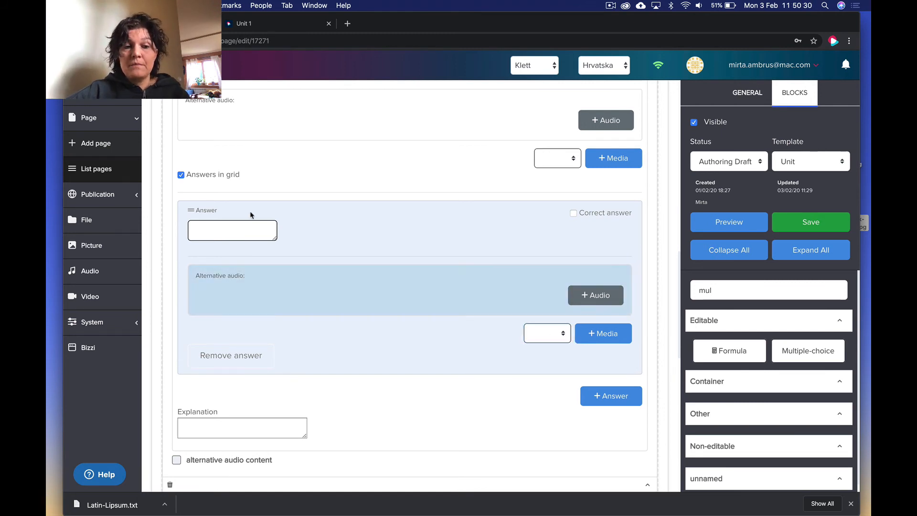
pyautogui.click(254, 234)
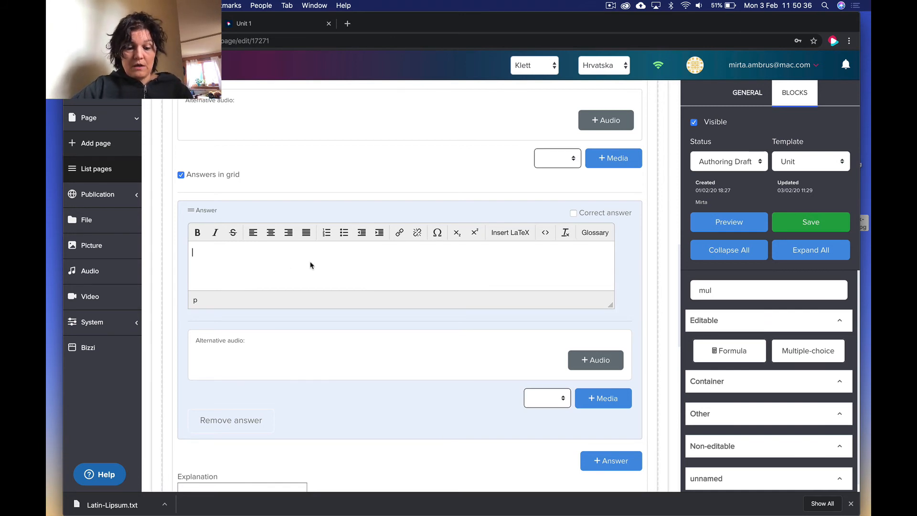
pyautogui.write('Day')
pyautogui.scroll(-5, 381, 285)
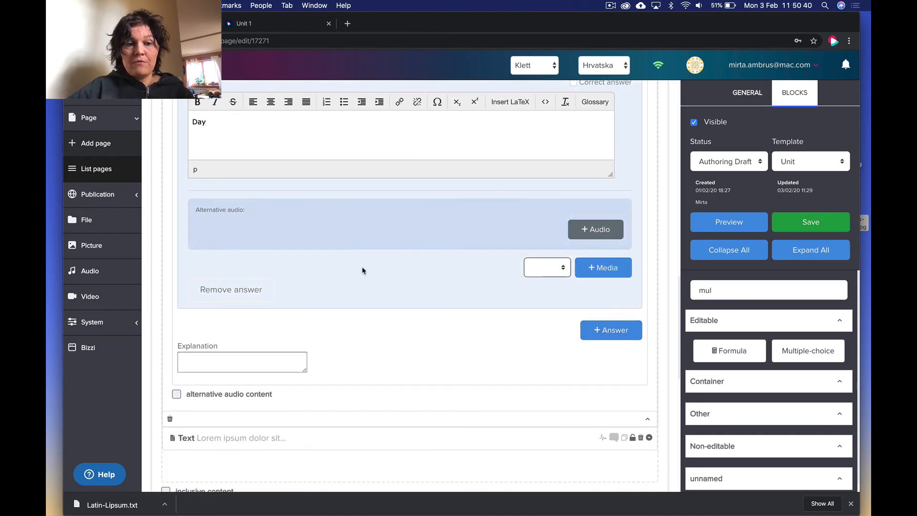
pyautogui.scroll(2, 364, 247)
pyautogui.scroll(-2, 365, 249)
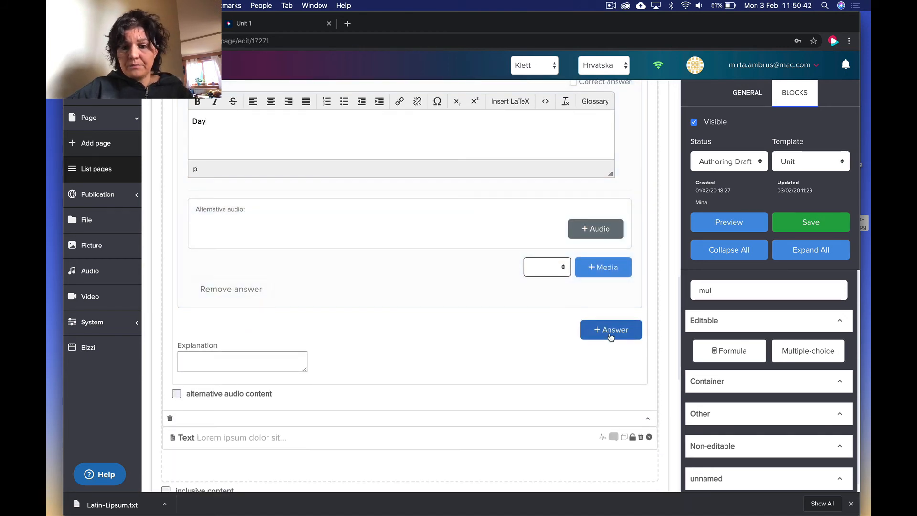
pyautogui.click(610, 328)
pyautogui.click(249, 376)
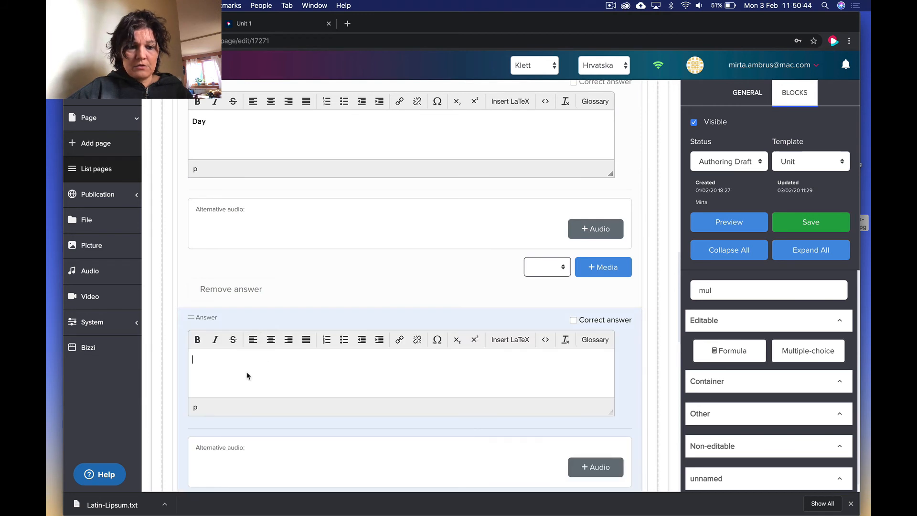
pyautogui.write('Night')
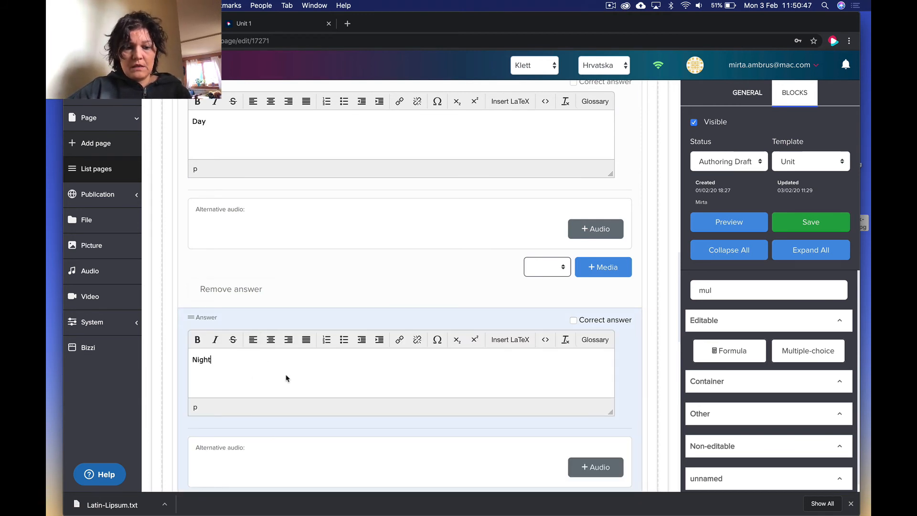
# Add two more answers, "Neither" and "Both", to the question and save the page
pyautogui.scroll(-5, 296, 377)
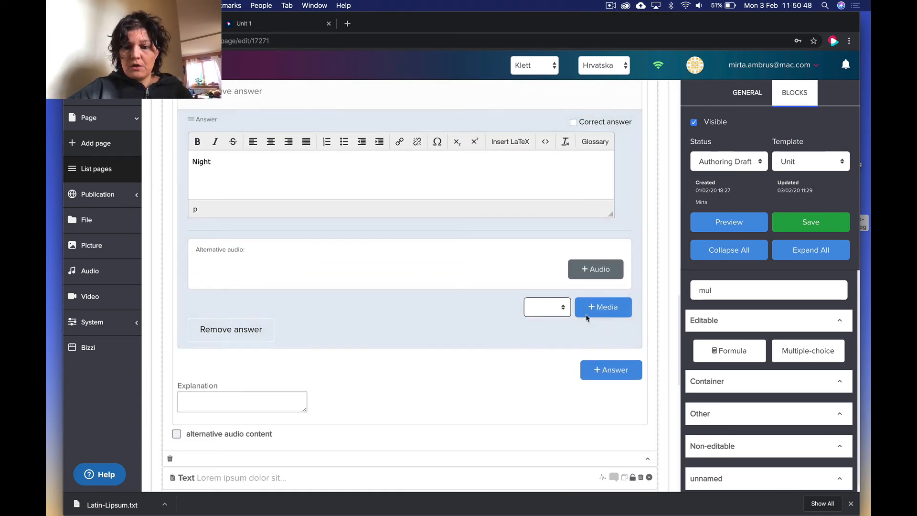
pyautogui.click(600, 371)
pyautogui.click(236, 385)
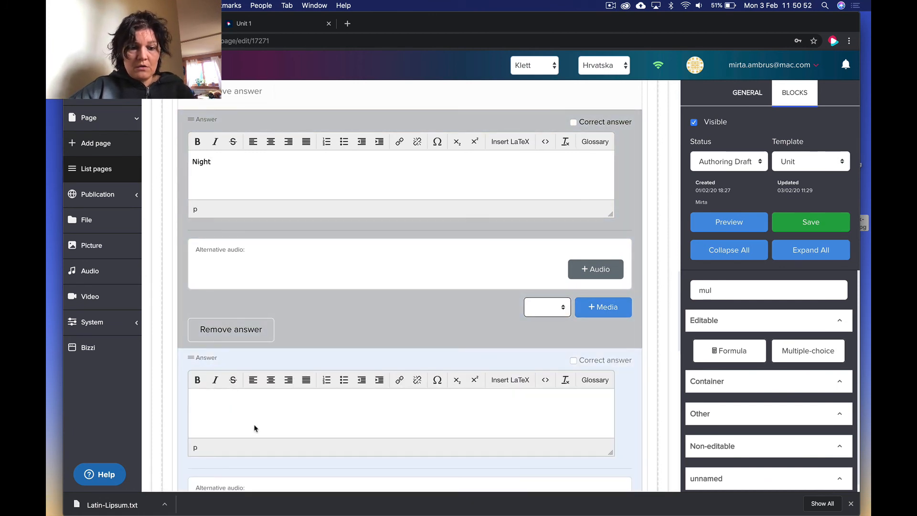
pyautogui.write('Neither')
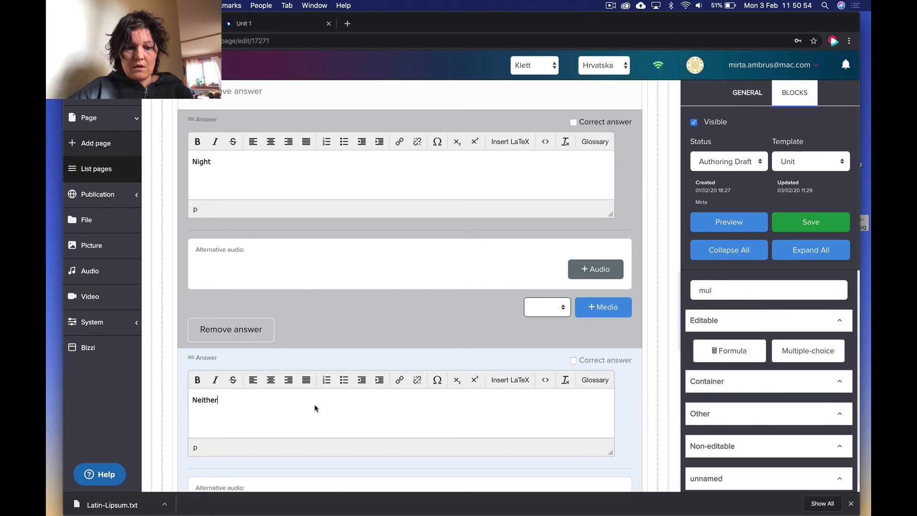
pyautogui.scroll(-5, 313, 408)
pyautogui.click(587, 375)
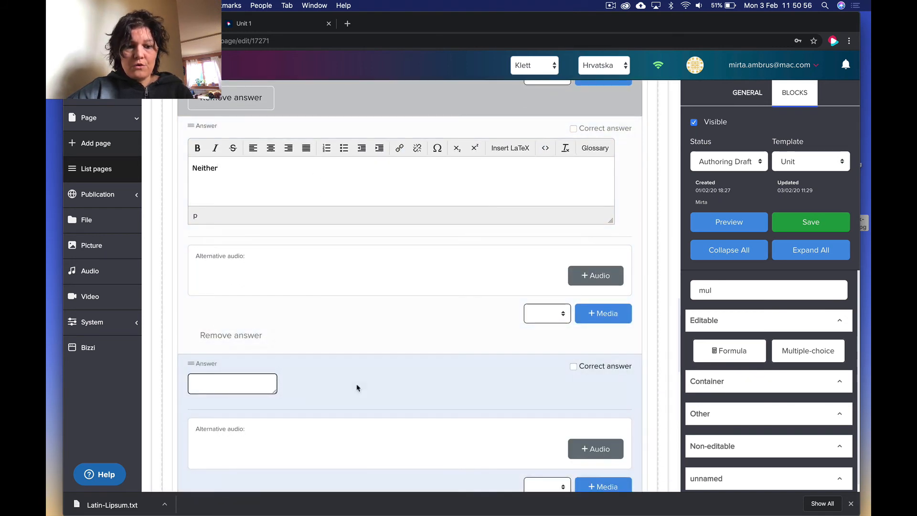
pyautogui.click(268, 387)
pyautogui.write('Both')
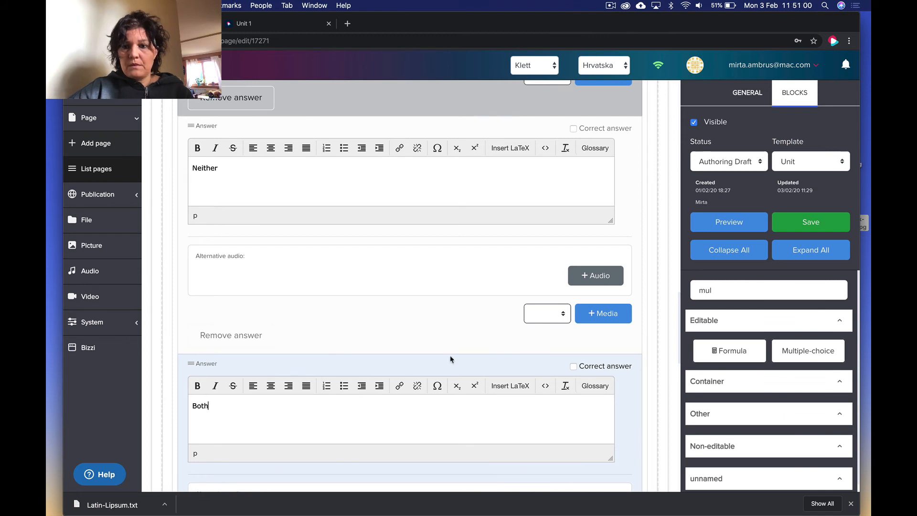
pyautogui.click(812, 223)
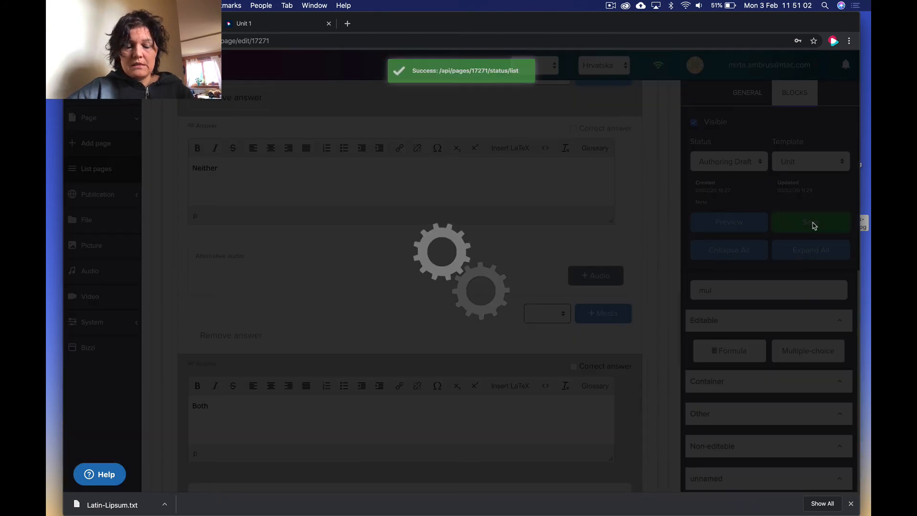
# Mark only the "Night" answer as correct, briefly trying the same setting on "Neither", and save the page
pyautogui.scroll(6, 538, 193)
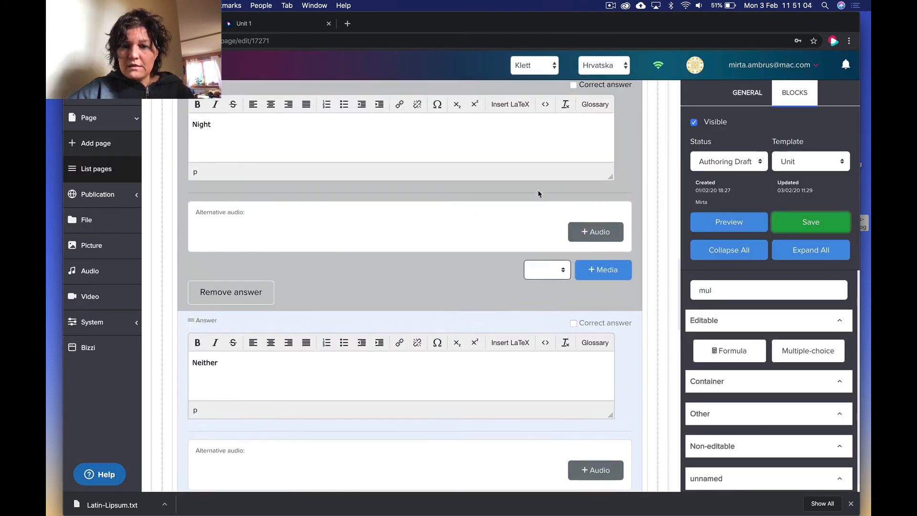
pyautogui.scroll(1, 539, 194)
pyautogui.scroll(-1, 539, 194)
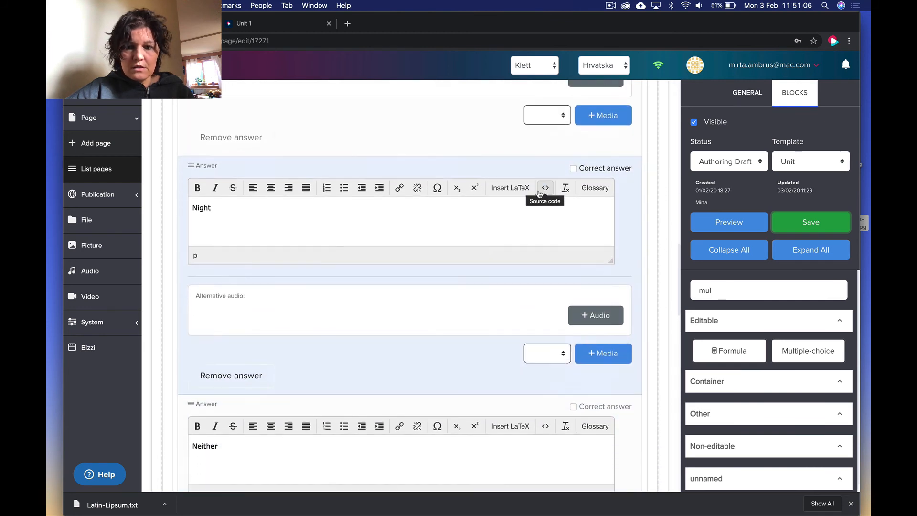
pyautogui.click(573, 167)
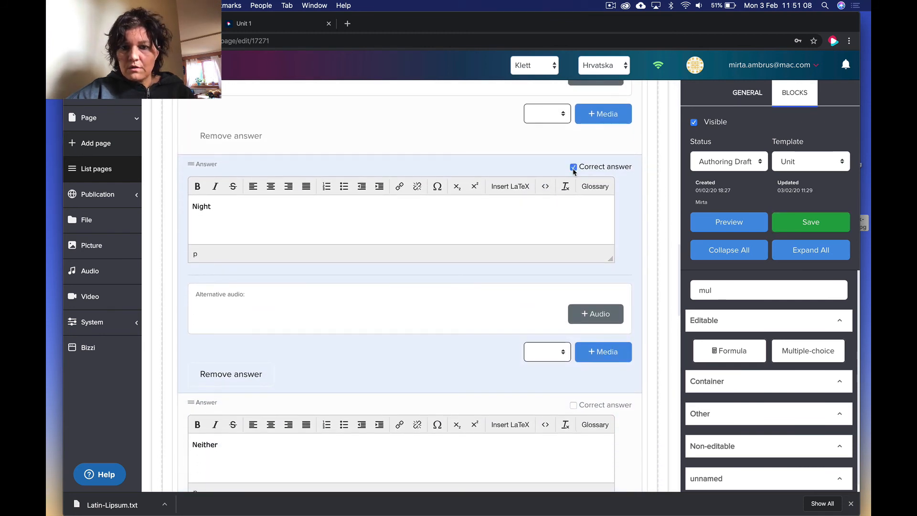
pyautogui.scroll(-2, 518, 242)
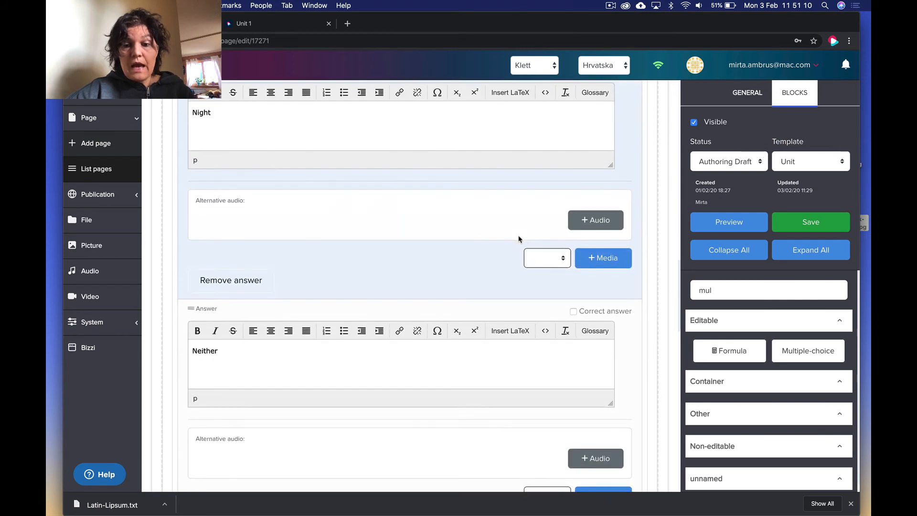
pyautogui.click(573, 312)
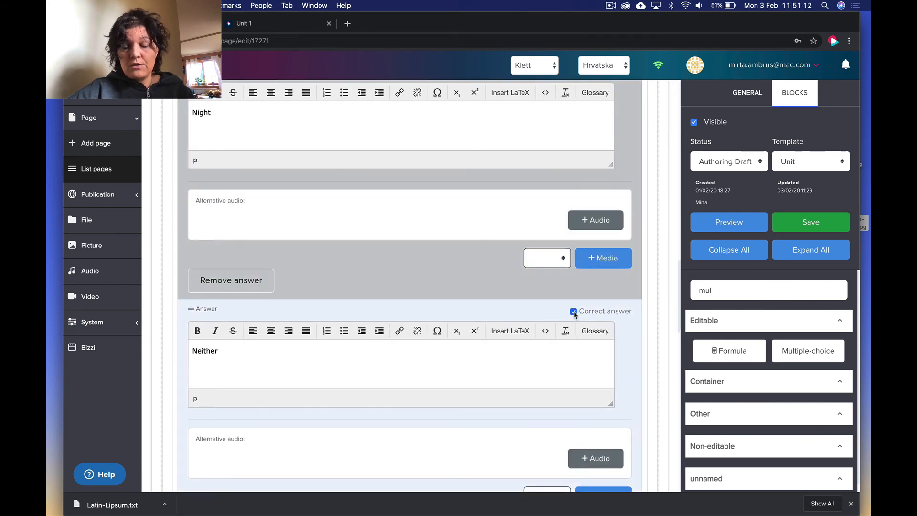
pyautogui.click(573, 312)
pyautogui.scroll(2, 484, 164)
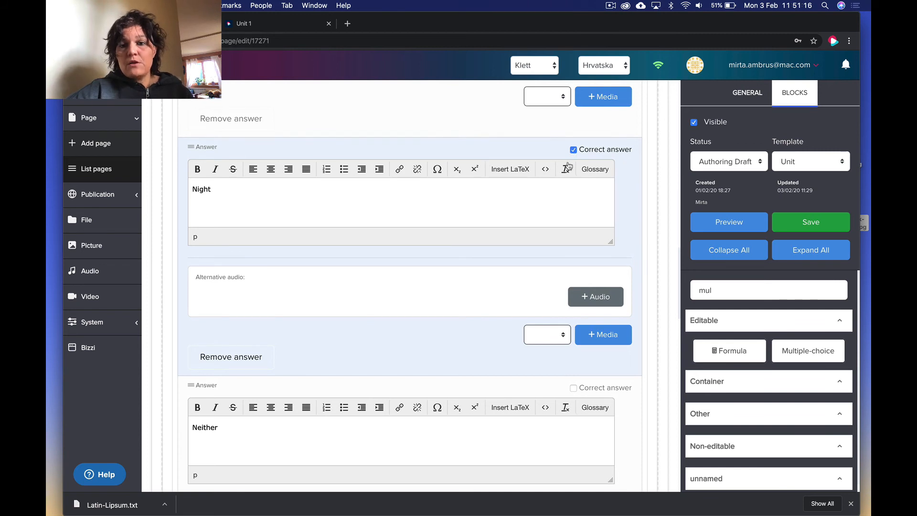
pyautogui.click(802, 224)
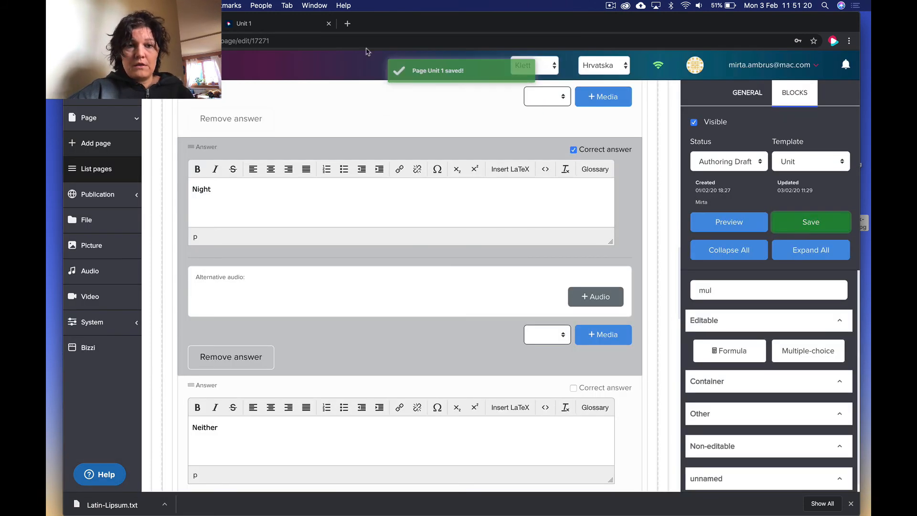
# Reload the Unit 1 preview and advance the slider past the image and video to the multiple-choice slide
pyautogui.click(284, 29)
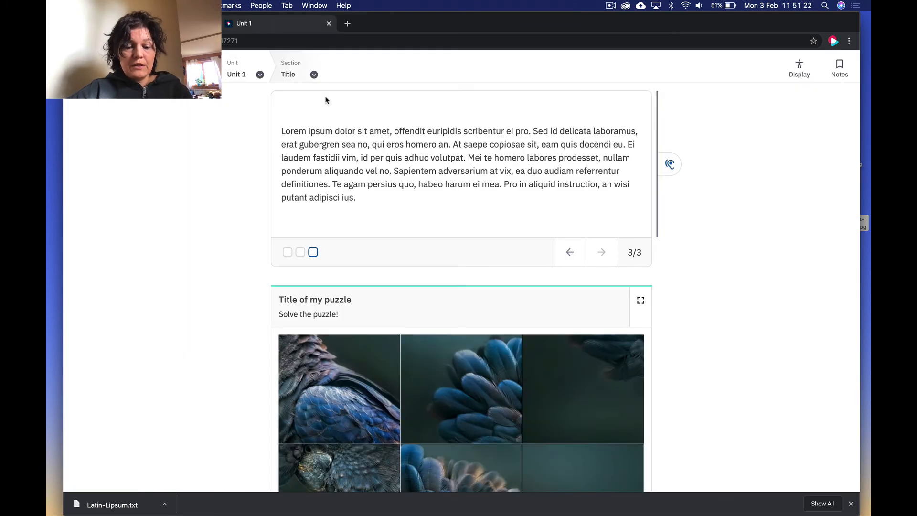
pyautogui.press('super+r')
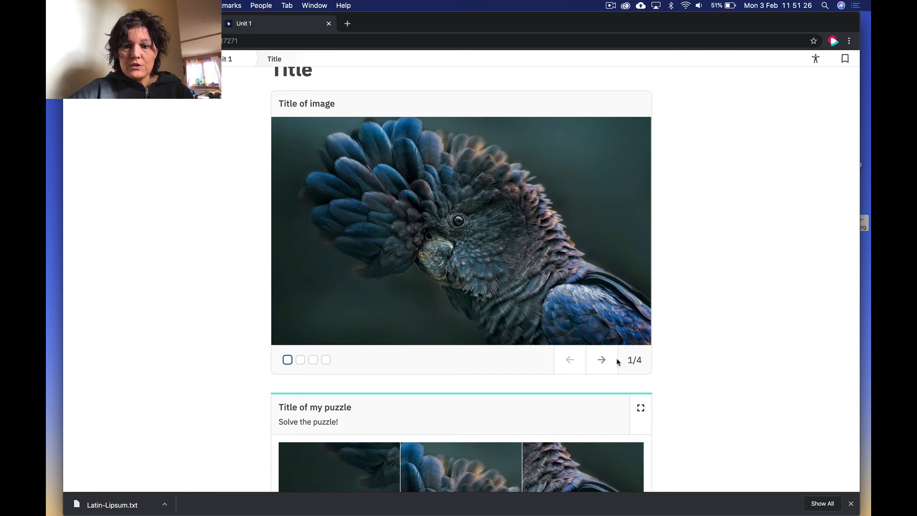
pyautogui.click(603, 361)
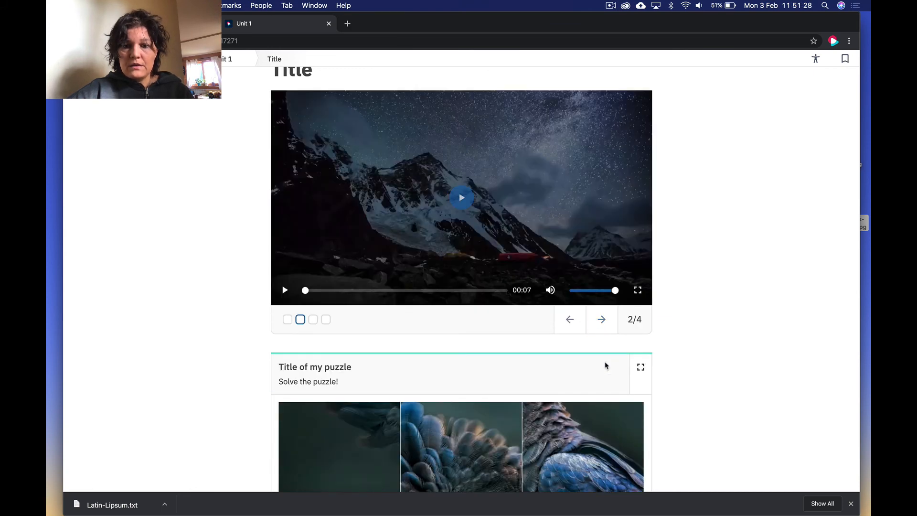
pyautogui.click(601, 319)
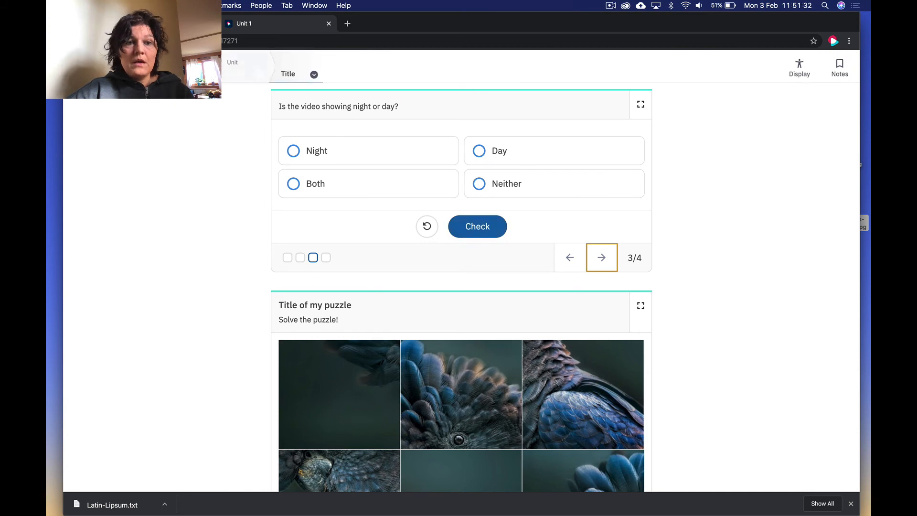
# Return to the page editor and collapse the Multiple-choice slide in the Objects slider
pyautogui.click(191, 24)
pyautogui.scroll(2, 241, 205)
pyautogui.scroll(10, 241, 205)
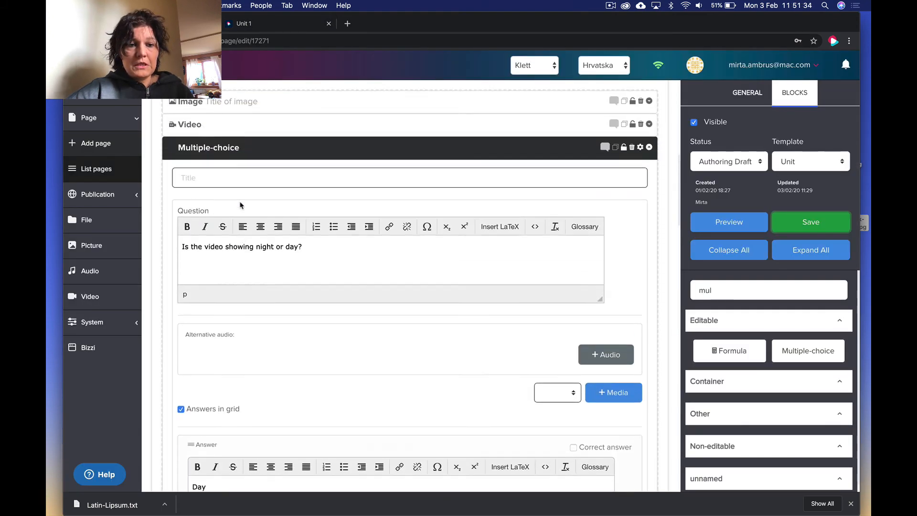
pyautogui.scroll(3, 243, 185)
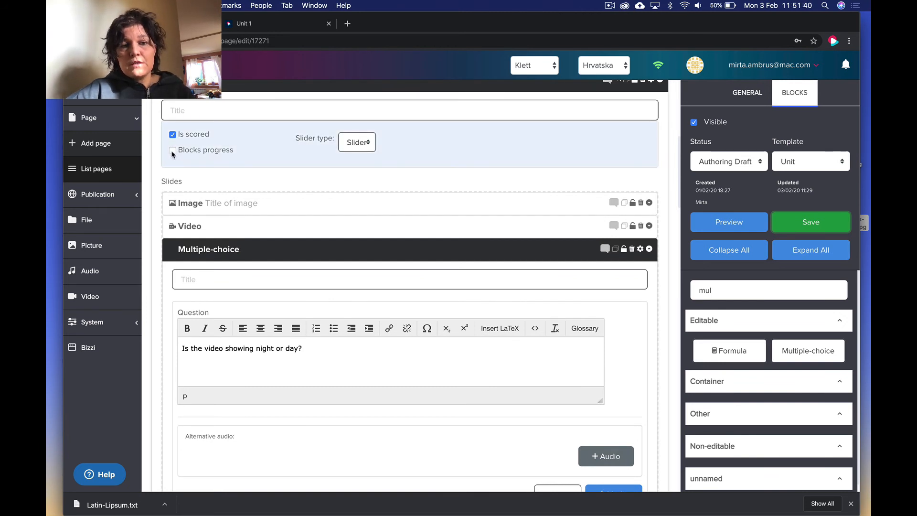
pyautogui.click(649, 249)
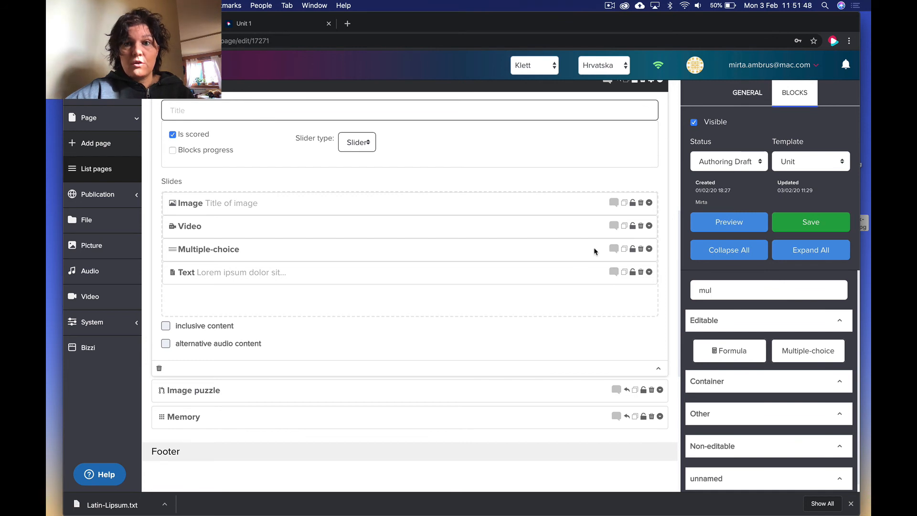
pyautogui.click(610, 7)
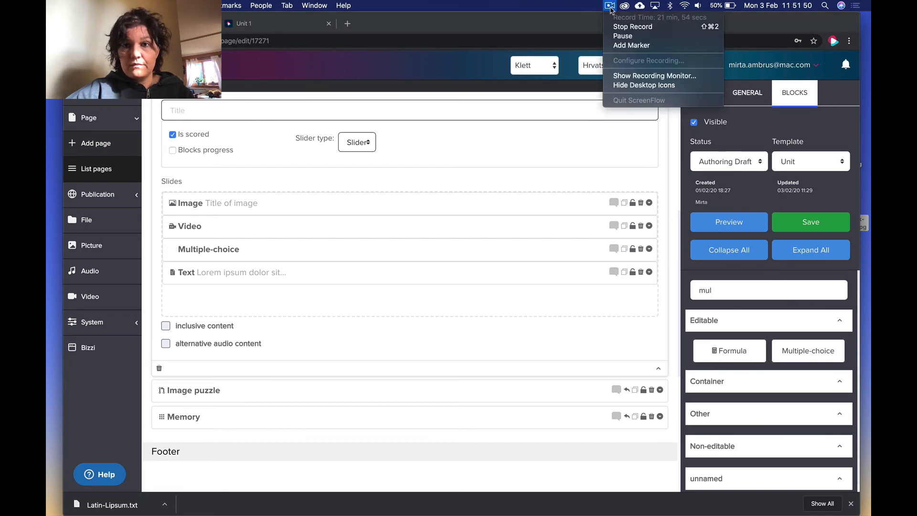
pyautogui.click(620, 37)
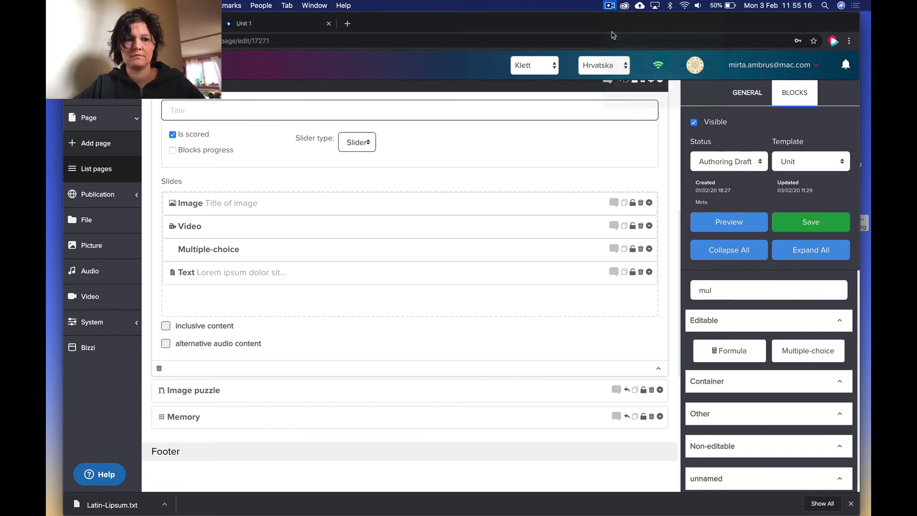
# Save the page and reload the Unit 1 preview
pyautogui.click(807, 228)
pyautogui.click(306, 27)
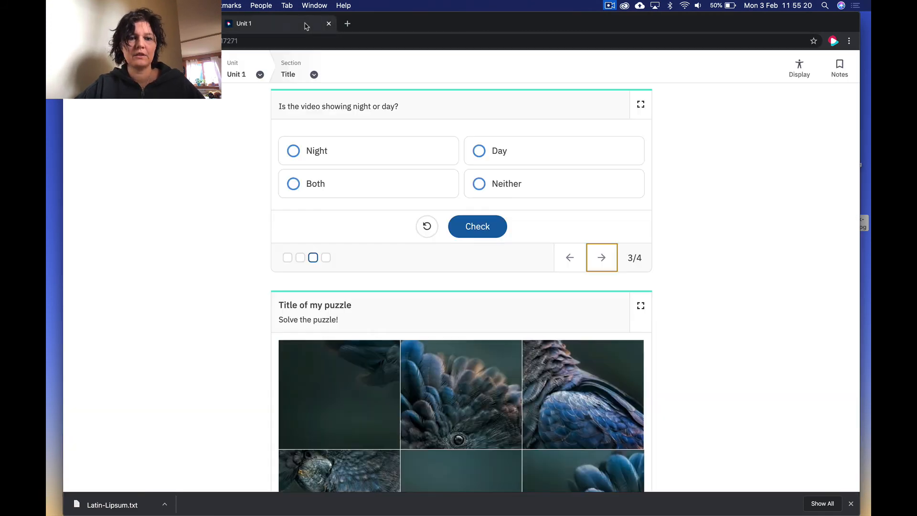
pyautogui.press('super+r')
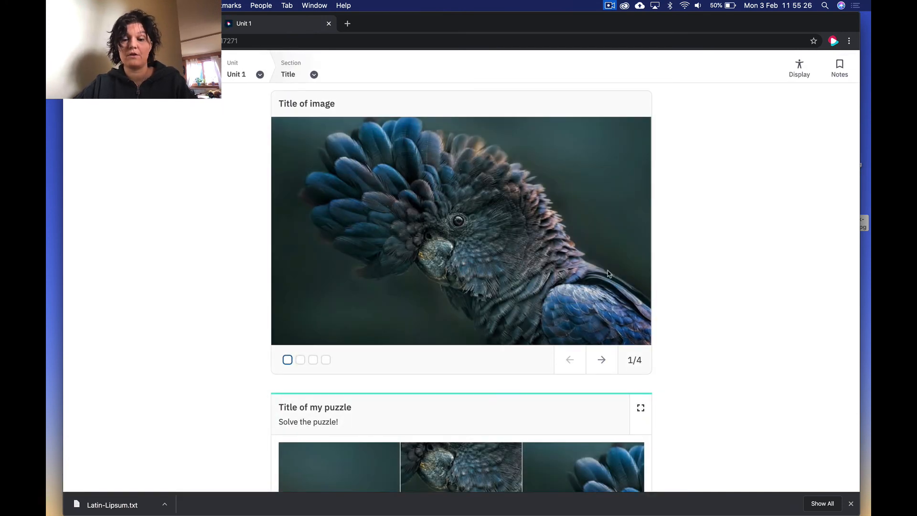
# Go through the slider to the text slide, briefly playing the video on the way, and return to the multiple-choice slide
pyautogui.click(602, 360)
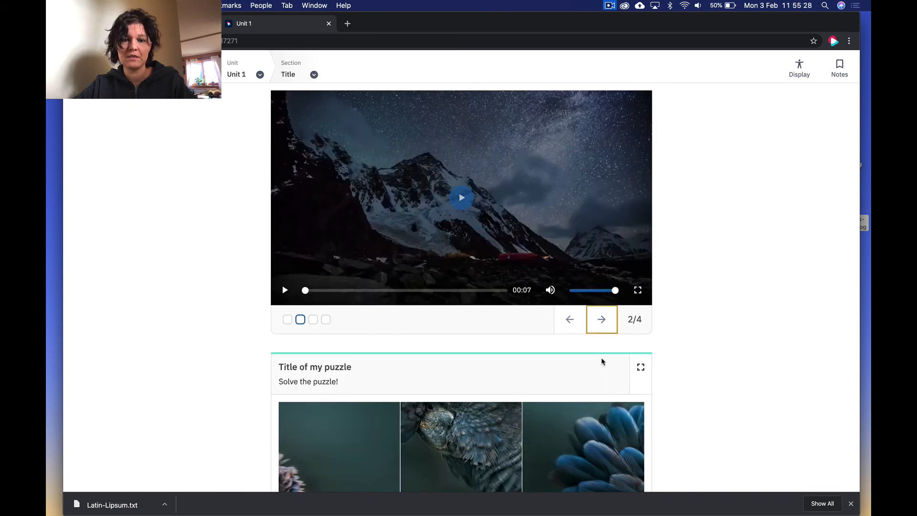
pyautogui.click(487, 212)
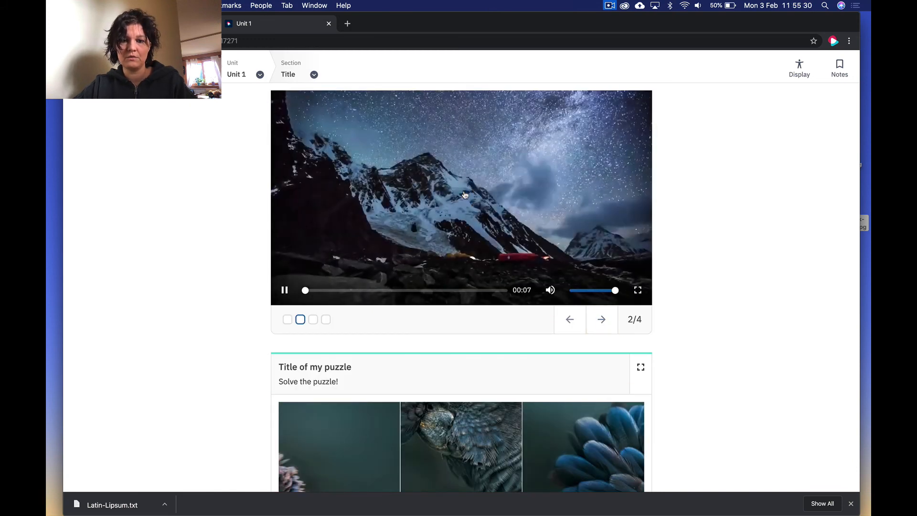
pyautogui.click(284, 295)
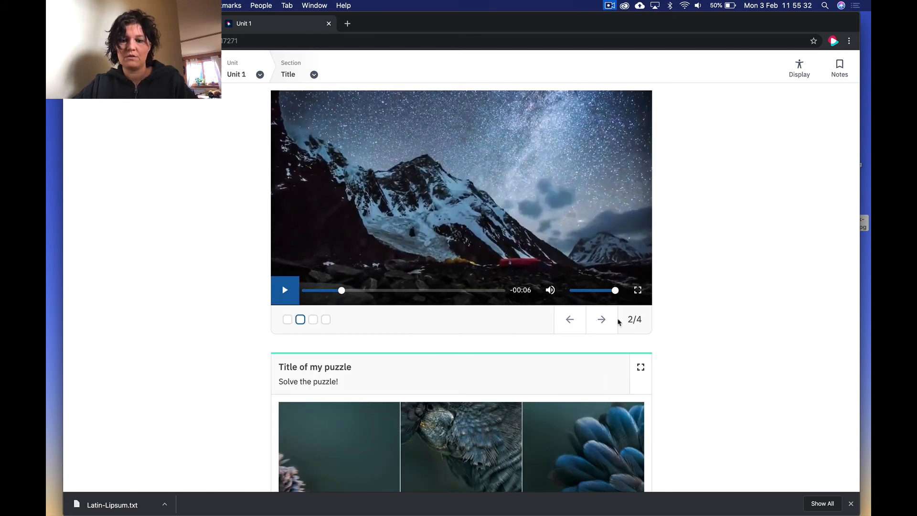
pyautogui.click(602, 321)
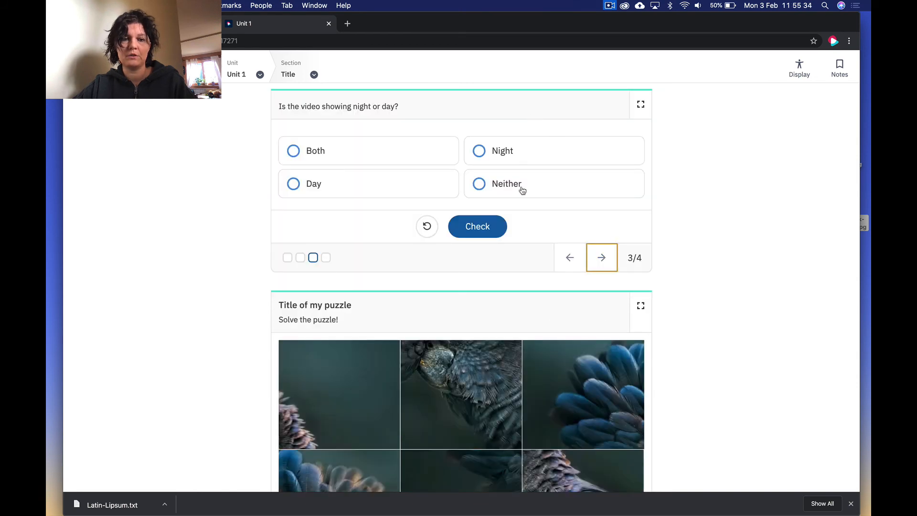
pyautogui.click(605, 248)
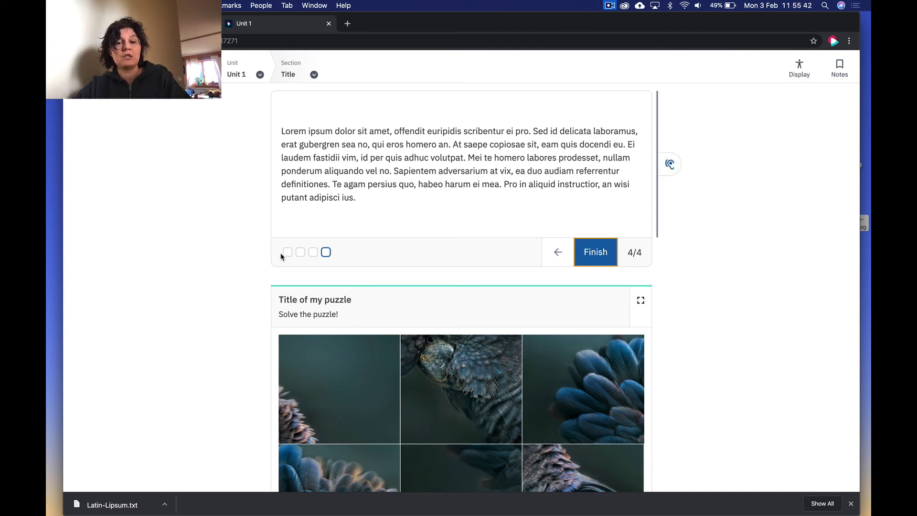
pyautogui.click(564, 256)
pyautogui.click(563, 257)
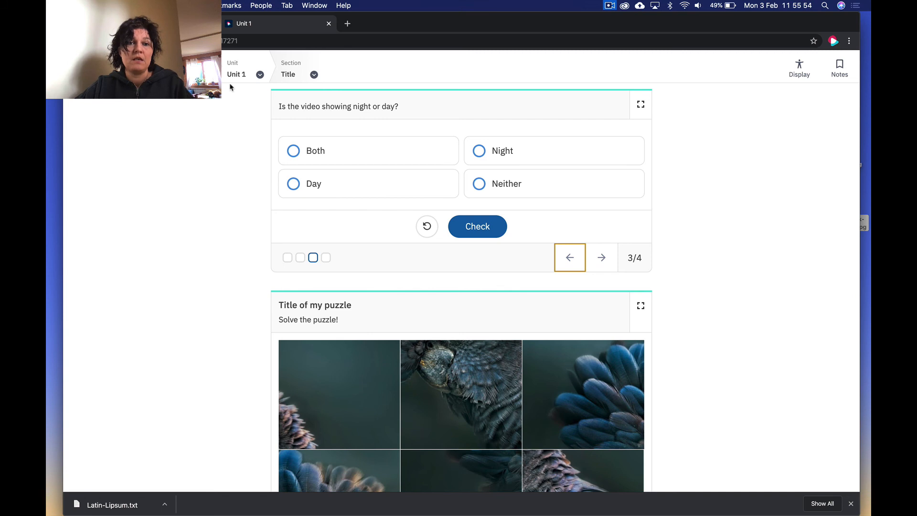
# Return to the page editor, set the Objects slider's type to Steps, and save the page
pyautogui.click(168, 23)
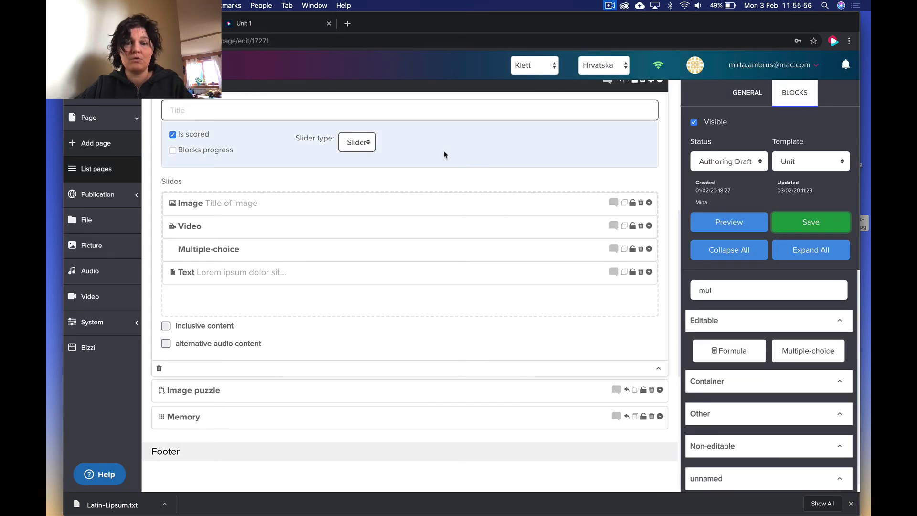
pyautogui.scroll(2, 444, 151)
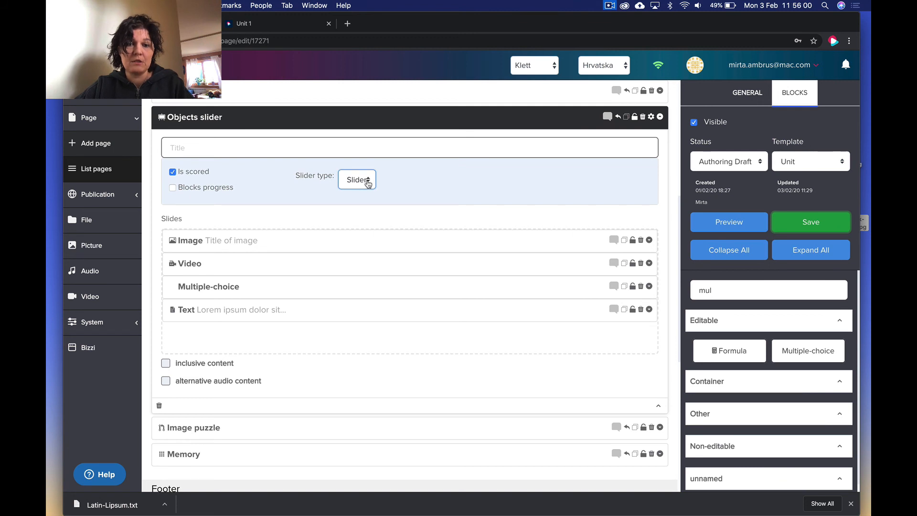
pyautogui.click(363, 183)
pyautogui.click(363, 184)
pyautogui.click(363, 184)
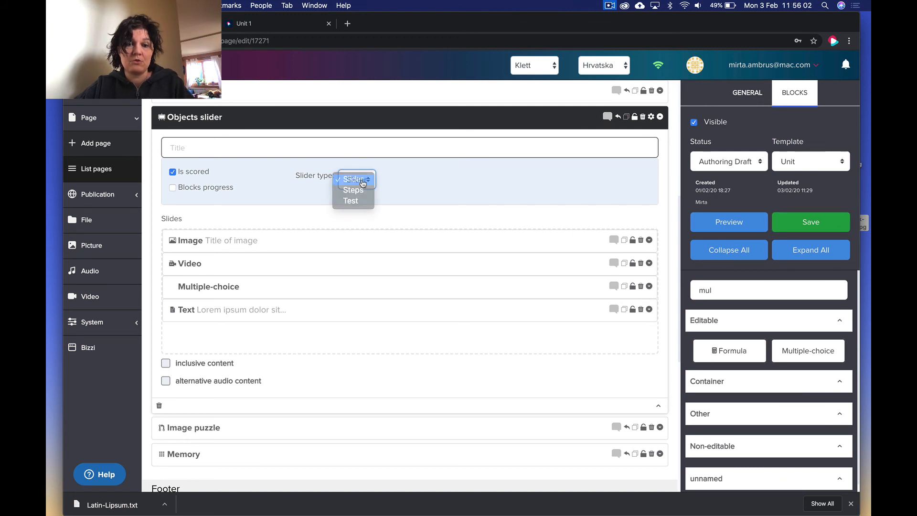
pyautogui.click(363, 184)
pyautogui.click(369, 183)
pyautogui.click(370, 184)
pyautogui.click(368, 183)
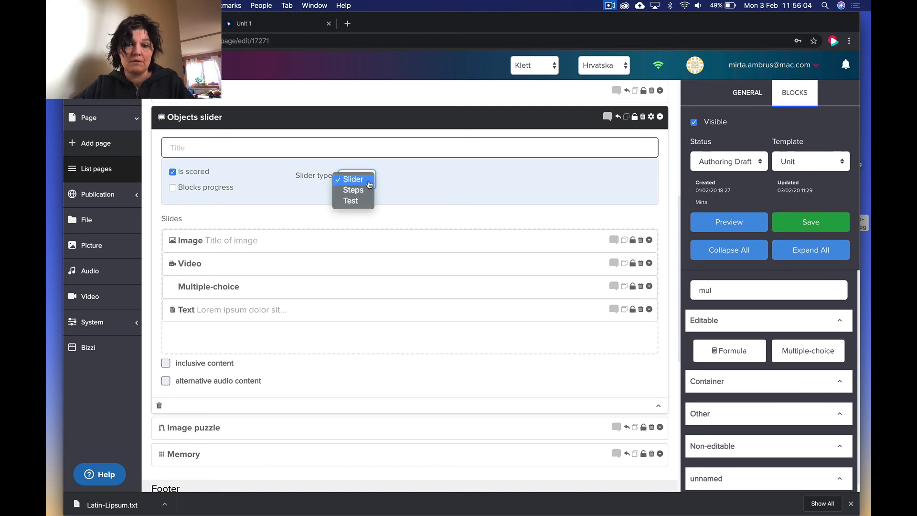
pyautogui.click(367, 183)
pyautogui.click(354, 180)
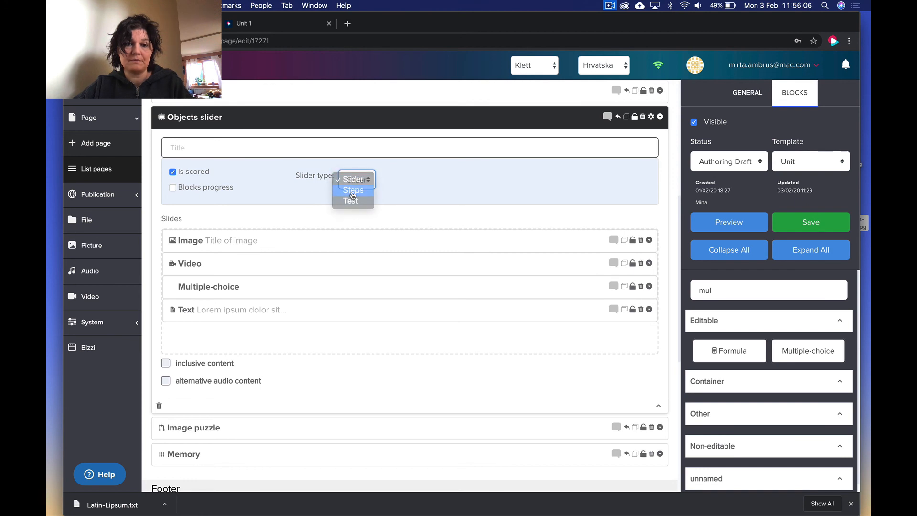
pyautogui.click(354, 189)
pyautogui.click(810, 223)
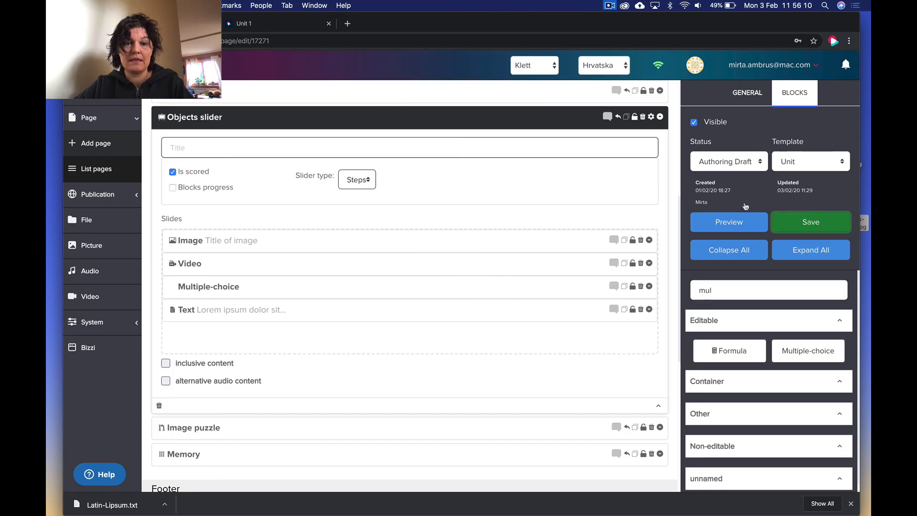
# Reload the Unit 1 preview and reveal the video and multiple-choice steps below the image
pyautogui.click(305, 23)
pyautogui.press('super+r')
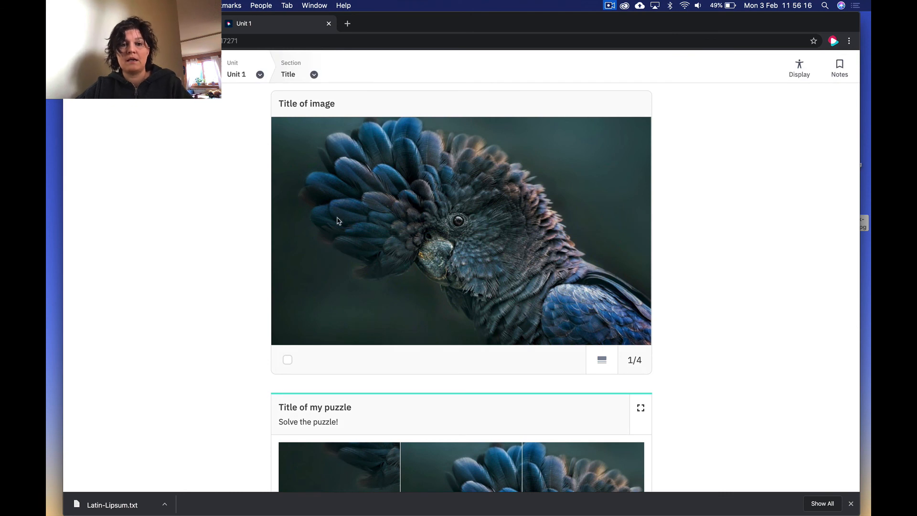
pyautogui.scroll(3, 332, 224)
pyautogui.scroll(1, 333, 224)
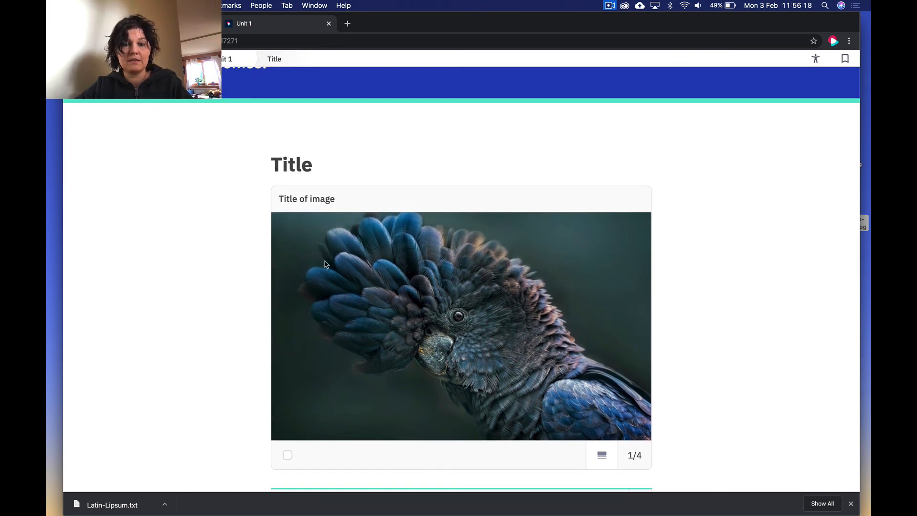
pyautogui.scroll(-1, 440, 331)
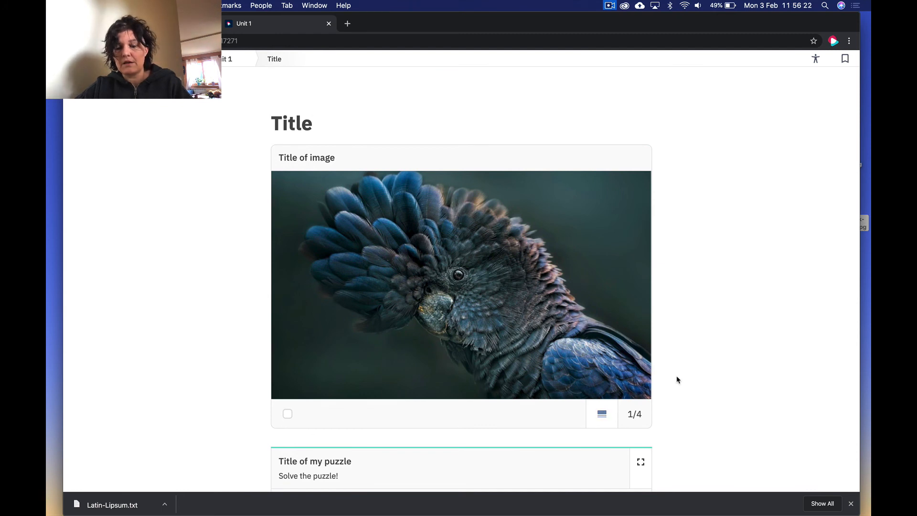
pyautogui.scroll(-1, 669, 342)
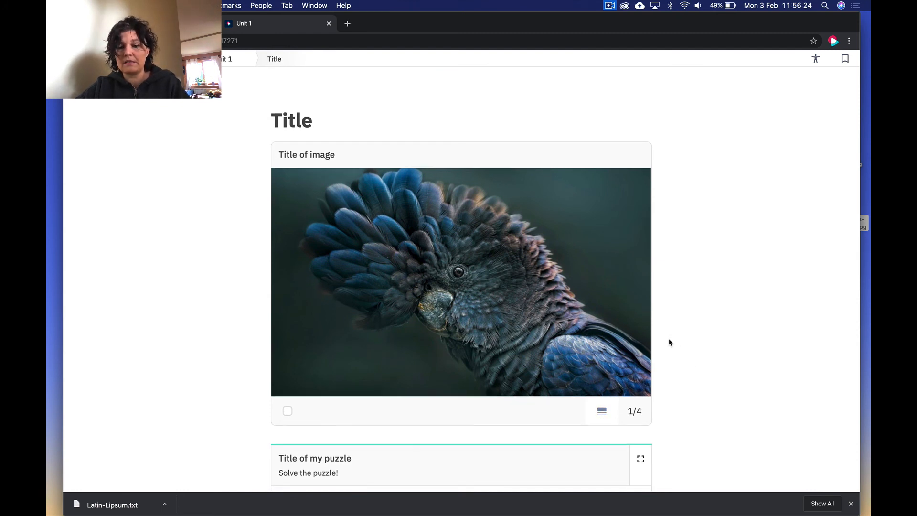
pyautogui.scroll(-1, 669, 342)
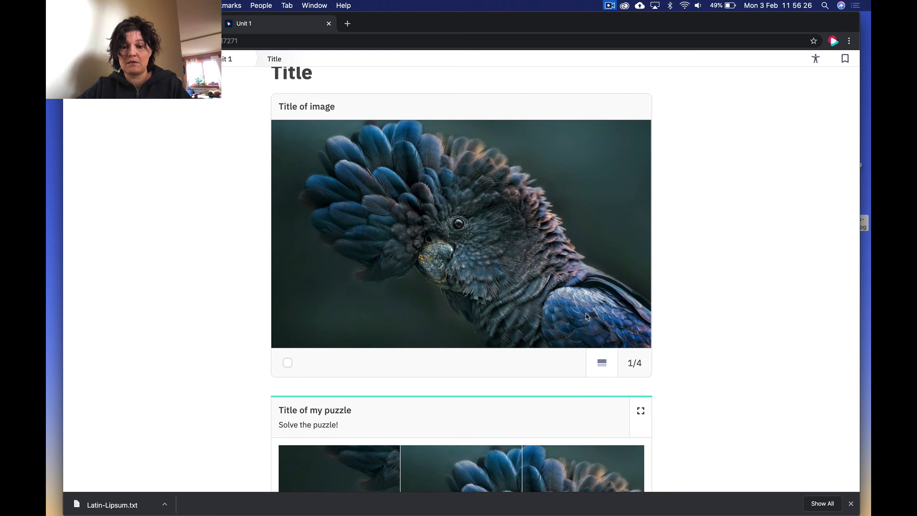
pyautogui.scroll(-3, 623, 339)
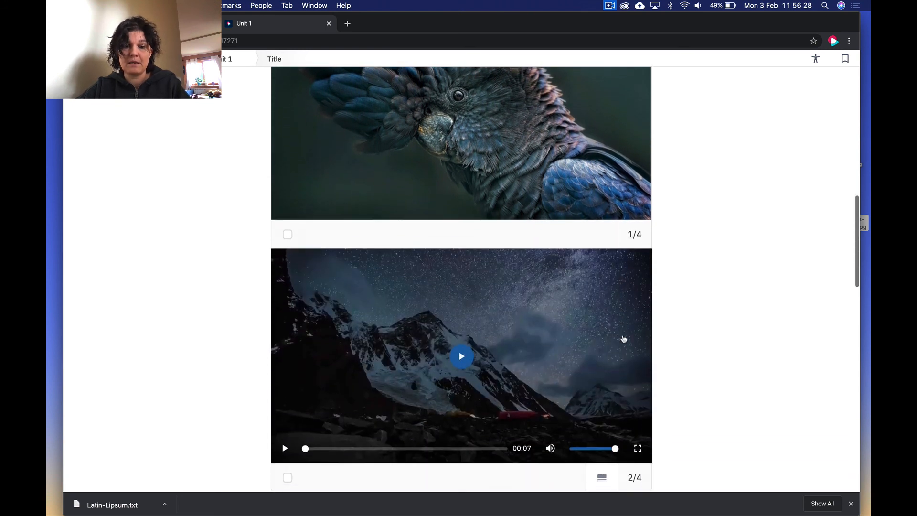
pyautogui.scroll(-2, 623, 339)
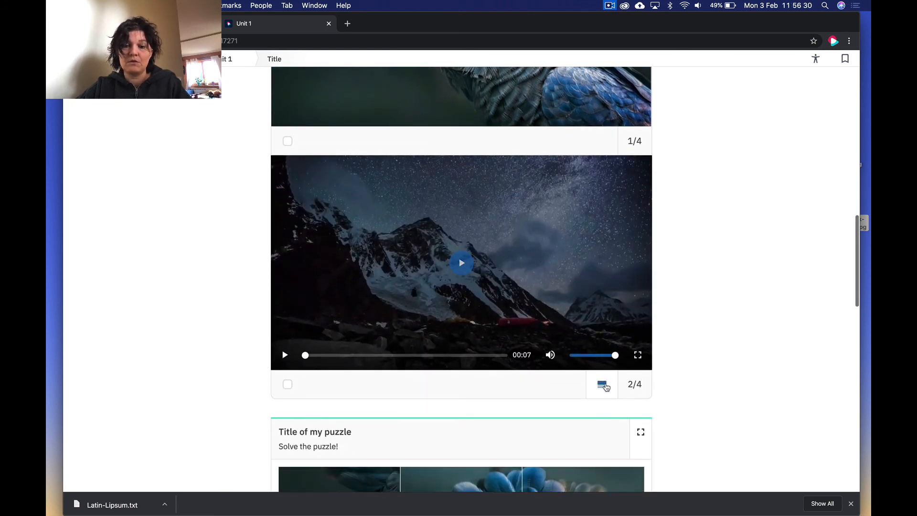
pyautogui.scroll(-2, 630, 354)
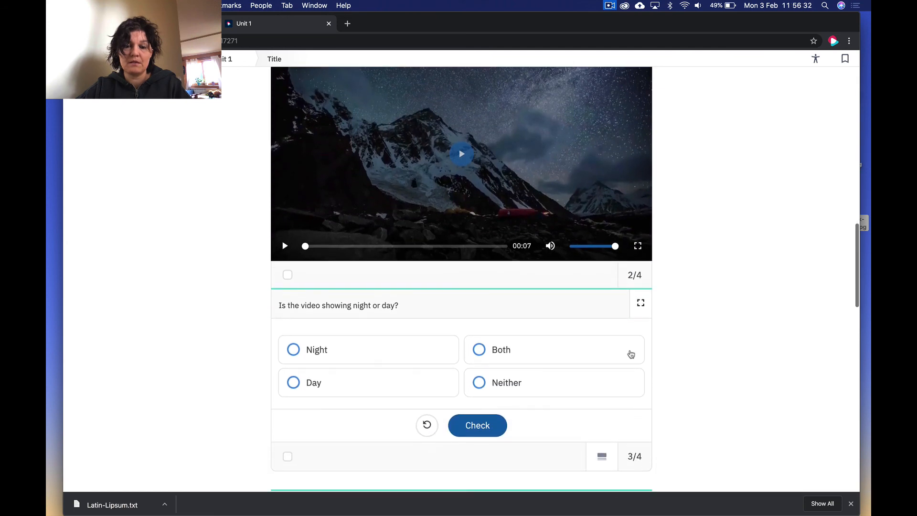
pyautogui.scroll(-1, 630, 354)
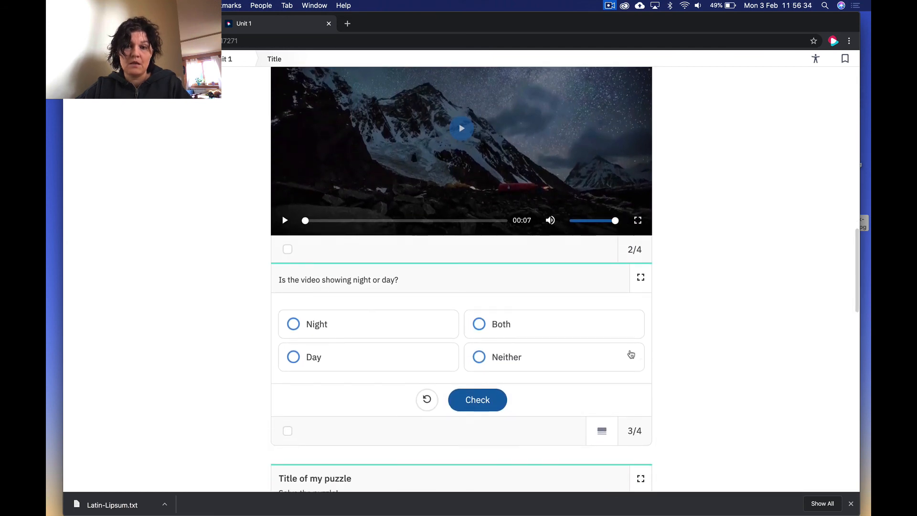
# Review the revealed steps in the preview, and reveal the final text step below the multiple-choice question
pyautogui.scroll(2, 631, 353)
pyautogui.scroll(8, 631, 354)
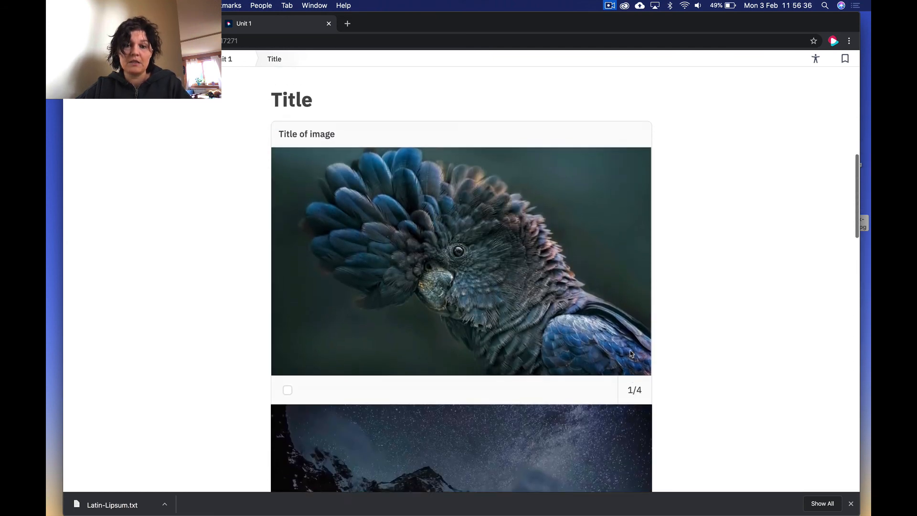
pyautogui.scroll(-10, 631, 354)
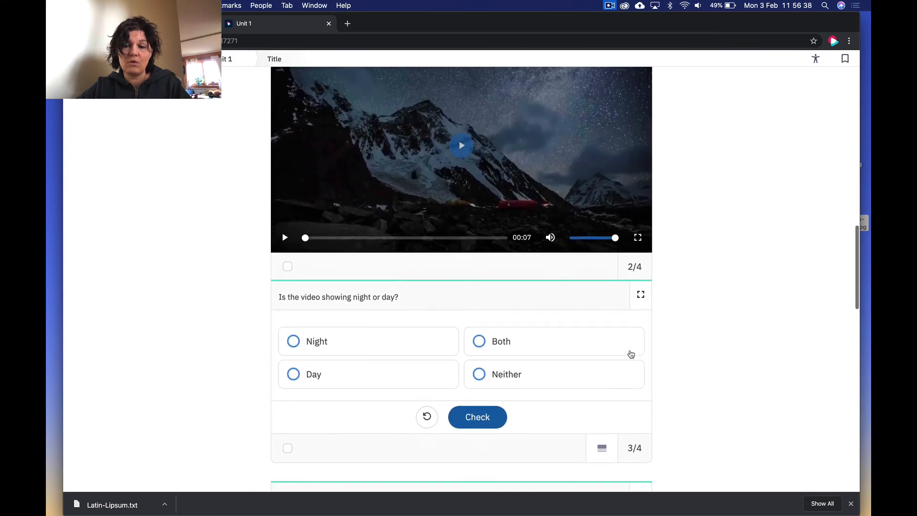
pyautogui.scroll(10, 630, 354)
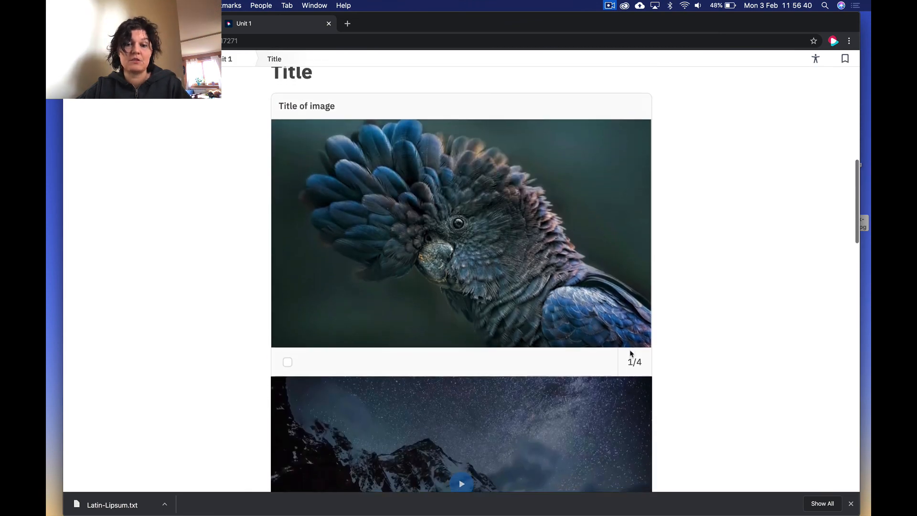
pyautogui.scroll(-9, 631, 354)
pyautogui.scroll(-1, 630, 353)
pyautogui.click(602, 342)
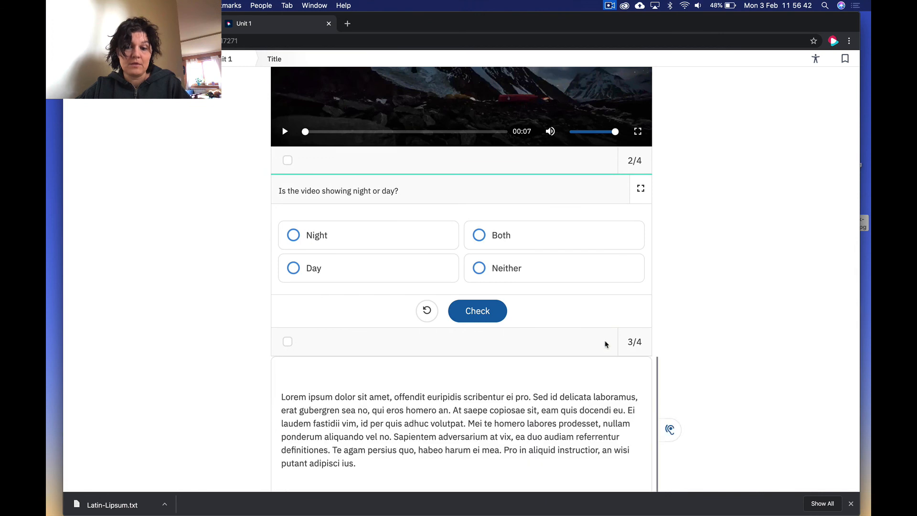
pyautogui.scroll(-2, 633, 366)
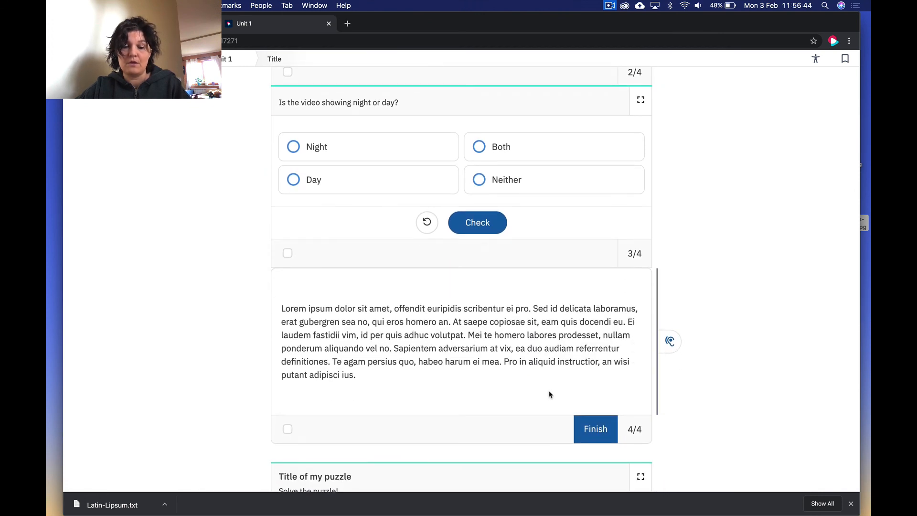
pyautogui.scroll(10, 549, 394)
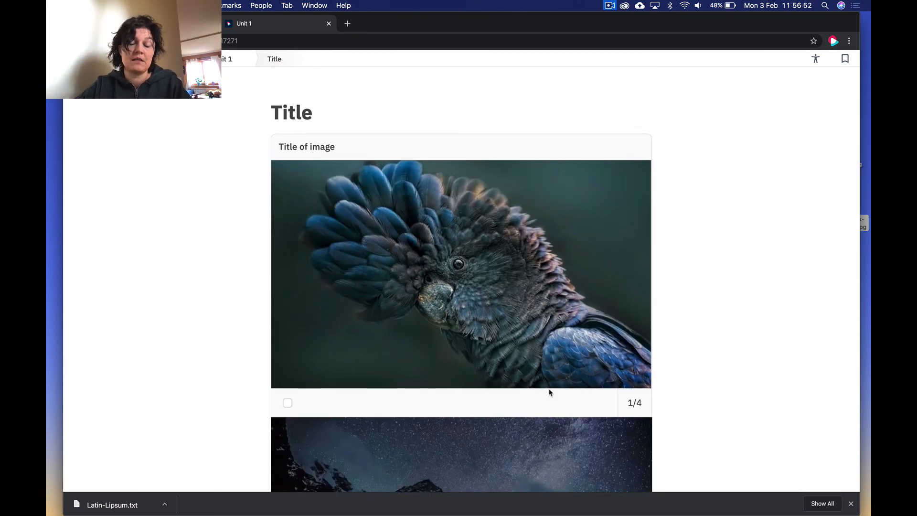
pyautogui.scroll(-5, 549, 392)
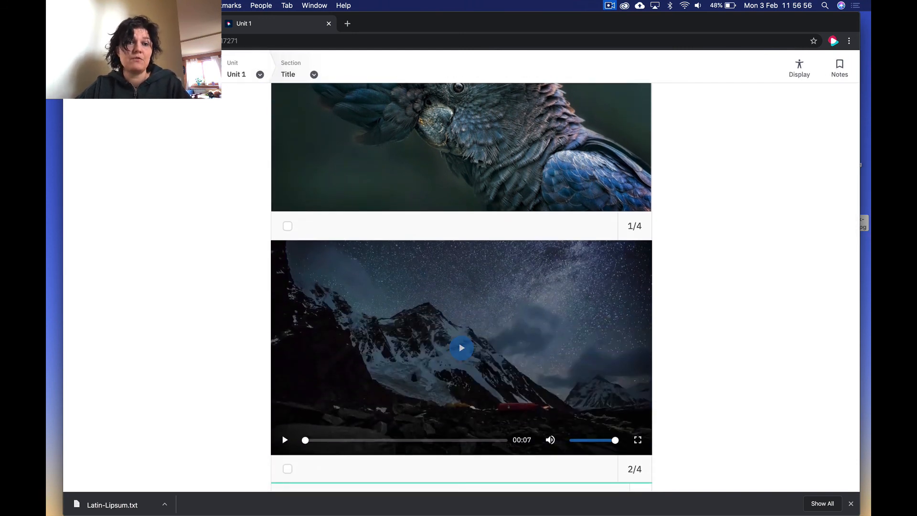
# Return to the page editor, enable Blocks progress for the Objects slider, and save the page
pyautogui.click(162, 23)
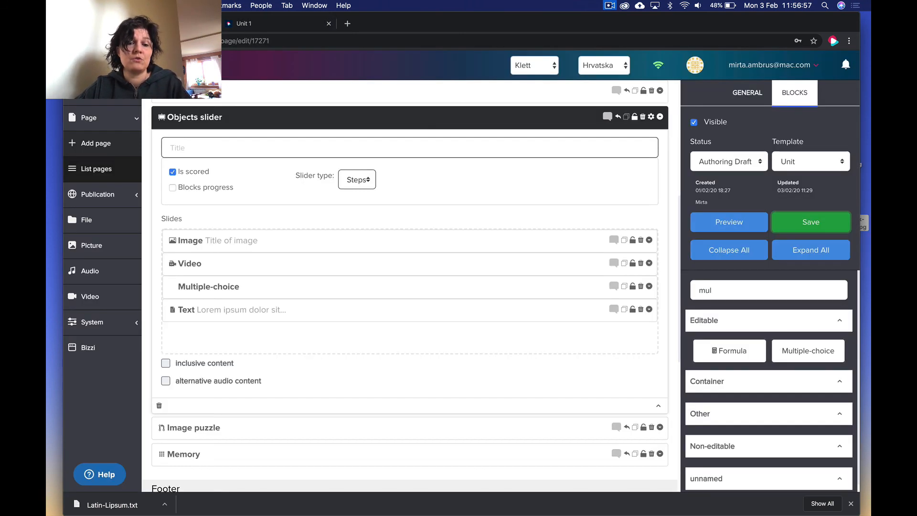
pyautogui.click(174, 188)
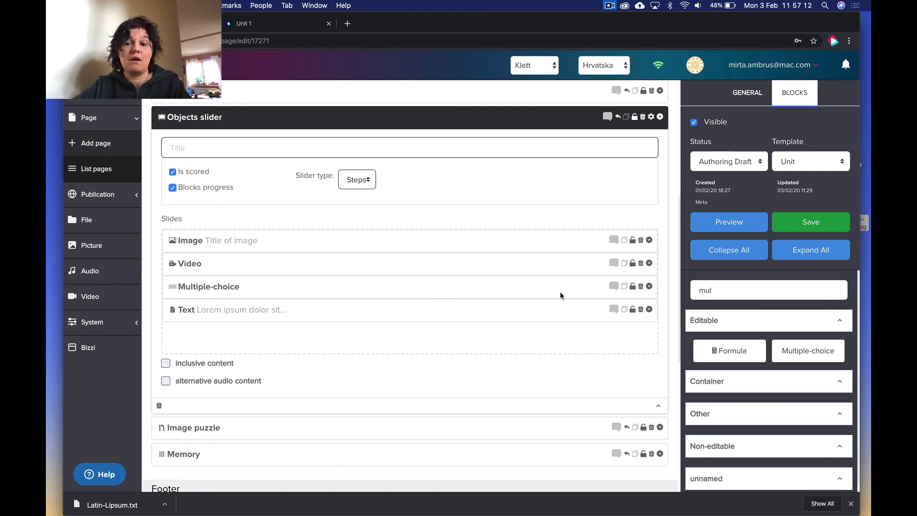
pyautogui.click(818, 225)
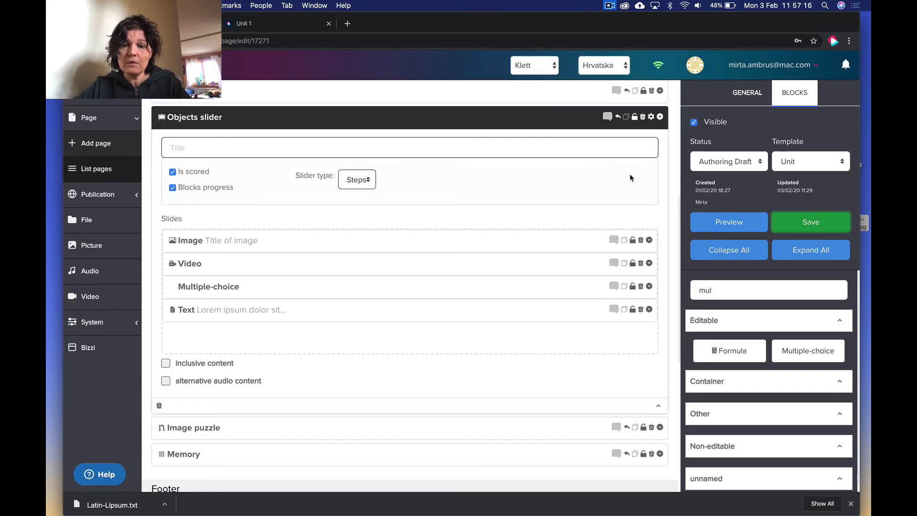
# Review all four steps of the Objects slider in the Unit 1 preview, from the image to the text with its Finish option
pyautogui.click(281, 27)
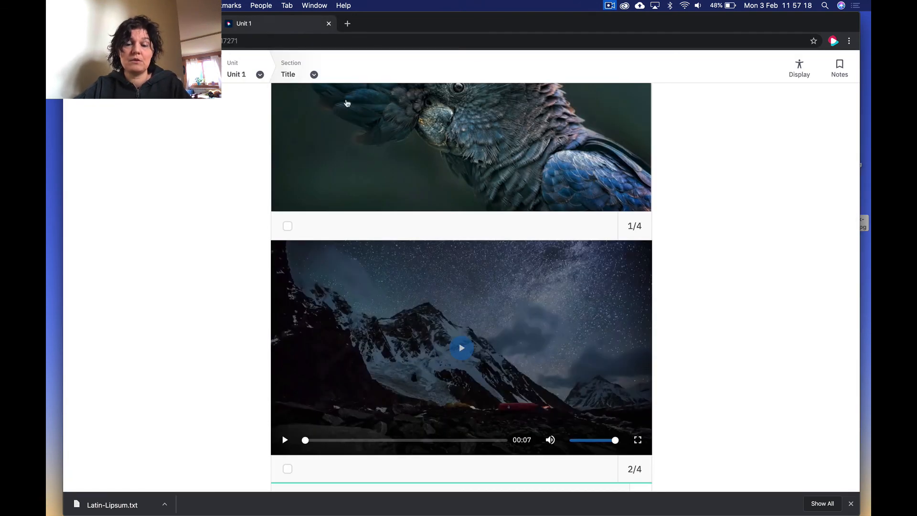
pyautogui.scroll(5, 603, 306)
pyautogui.scroll(3, 603, 306)
pyautogui.scroll(-10, 603, 306)
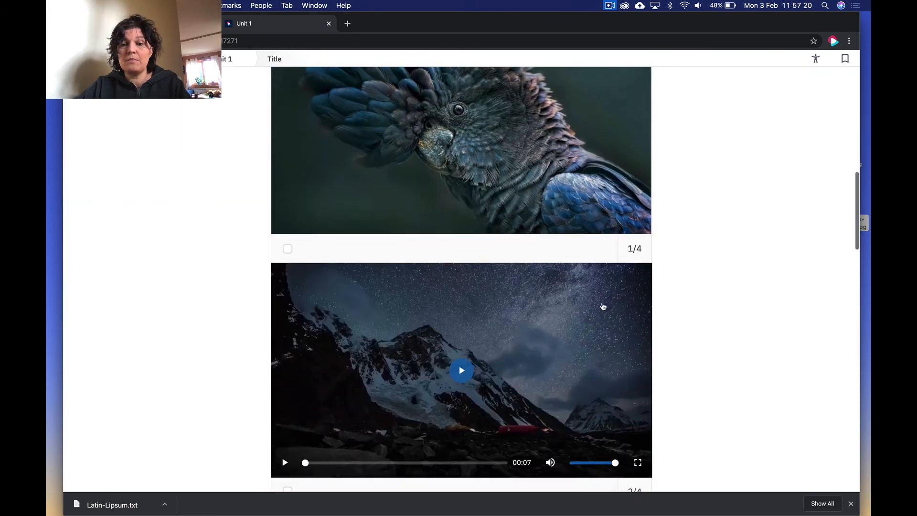
pyautogui.scroll(-2, 602, 305)
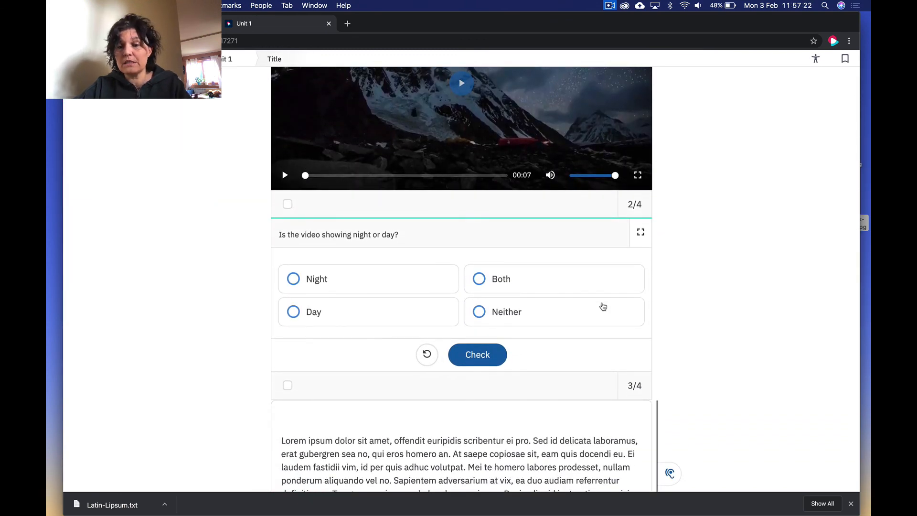
pyautogui.scroll(-2, 603, 305)
pyautogui.scroll(-5, 603, 305)
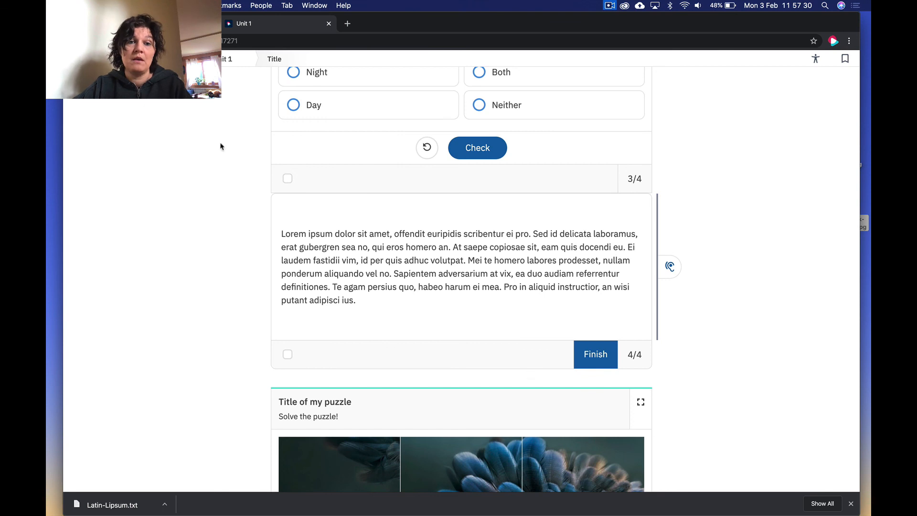
# Return to the page editor and collapse the Objects slider block in the Main section
pyautogui.click(167, 23)
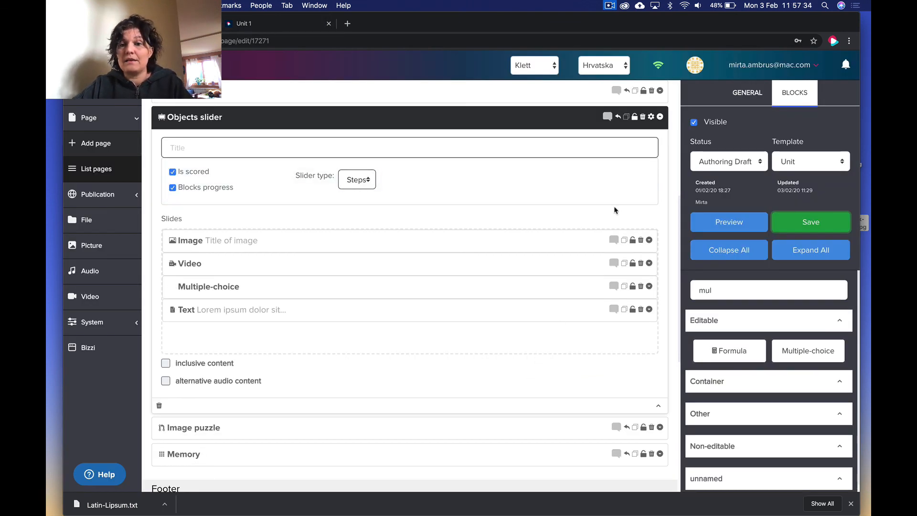
pyautogui.scroll(6, 583, 207)
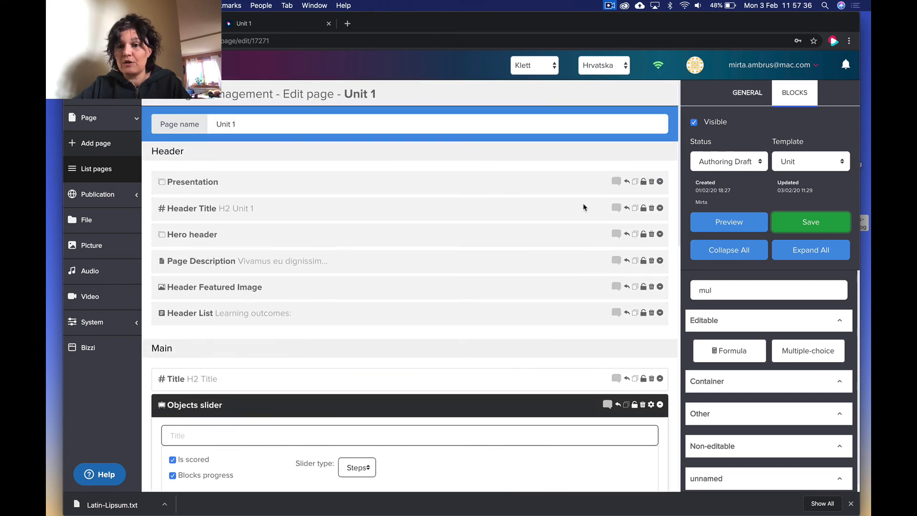
pyautogui.click(659, 405)
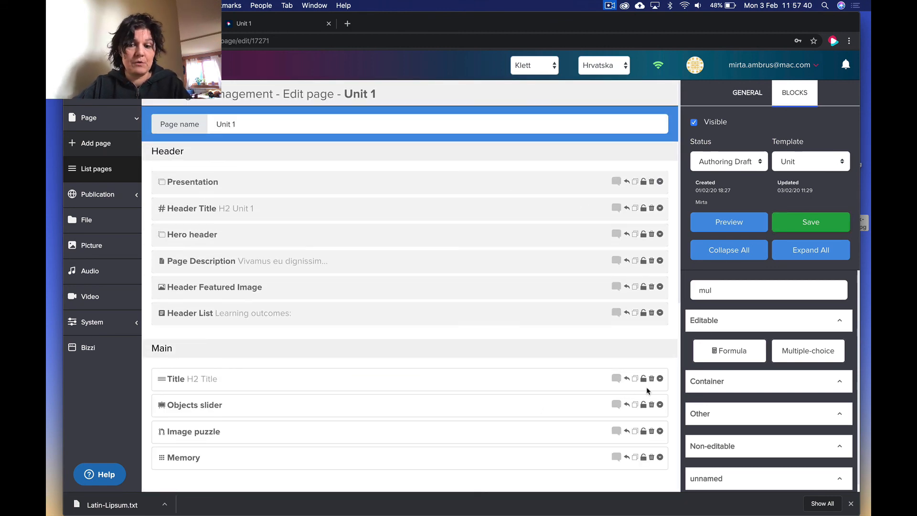
# Replace the component search term with "d" and add a Drag&Drop component below the Memory block in the Main section
pyautogui.doubleClick(714, 288)
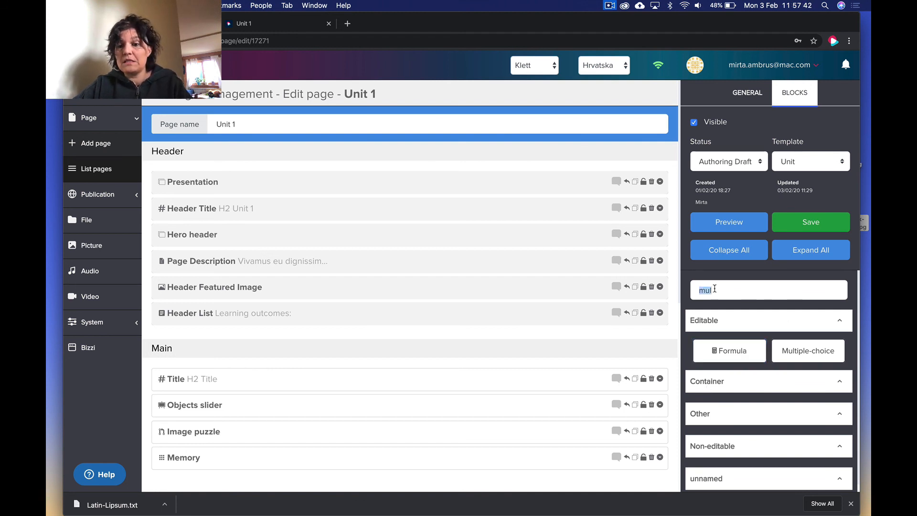
pyautogui.press('BackSpace')
pyautogui.scroll(-5, 588, 408)
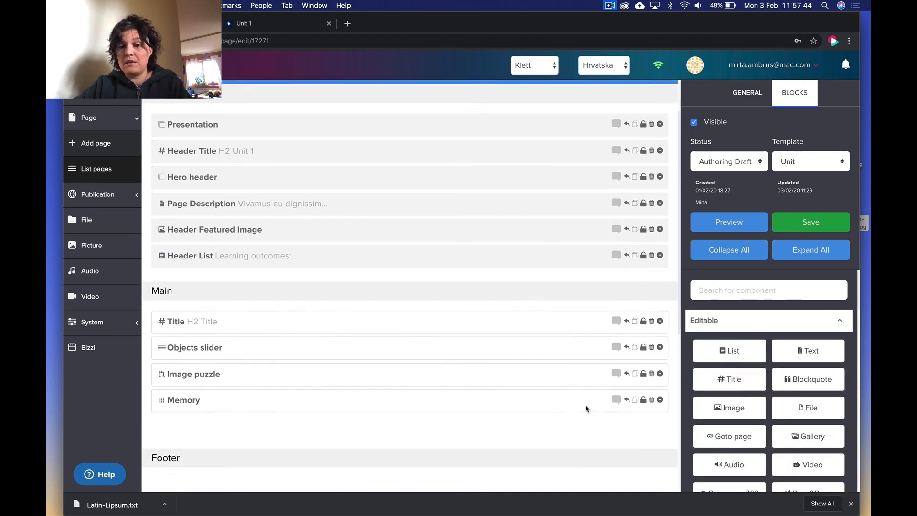
pyautogui.scroll(-5, 697, 409)
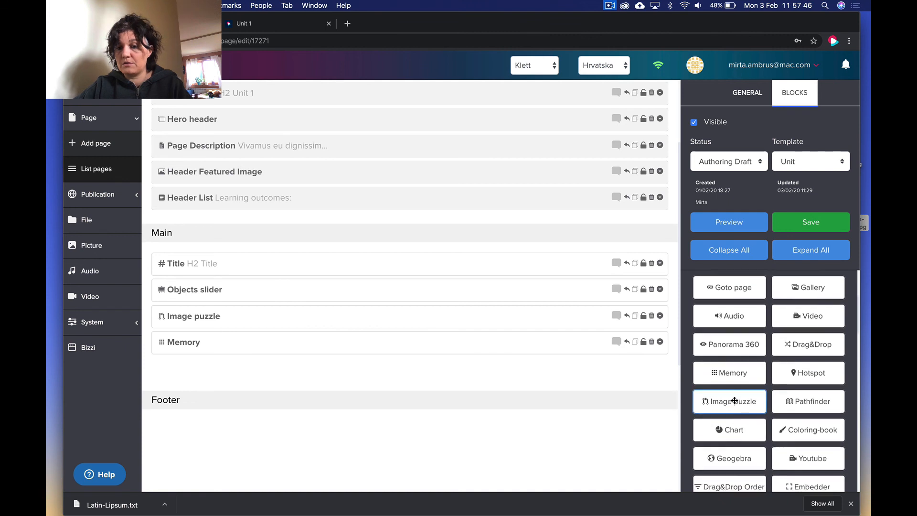
pyautogui.scroll(5, 734, 400)
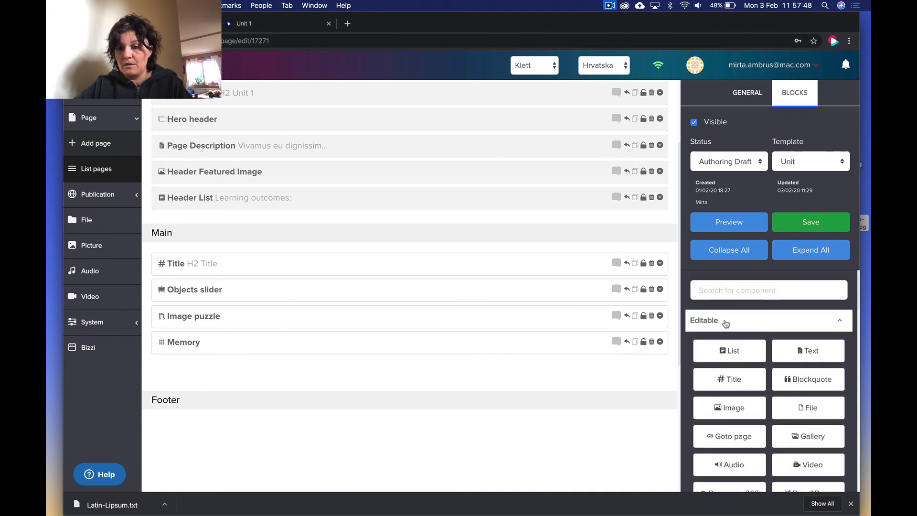
pyautogui.click(702, 290)
pyautogui.write('d')
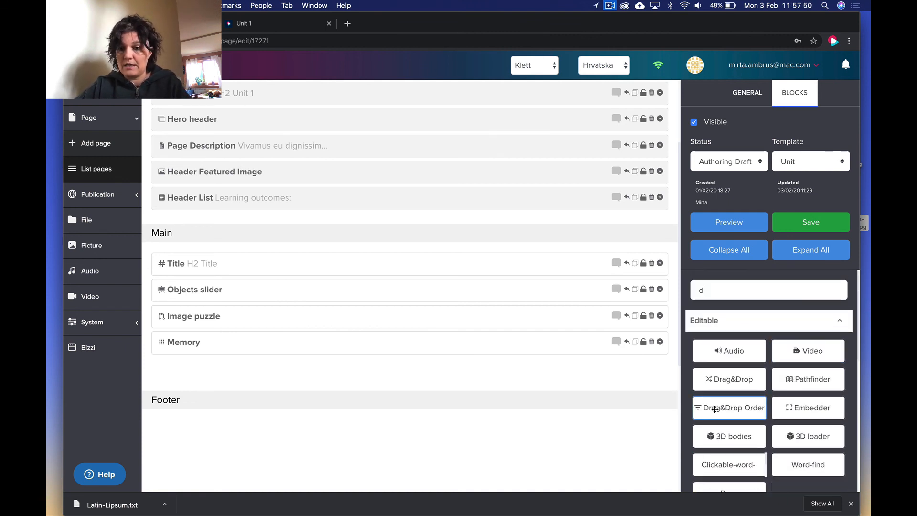
pyautogui.moveTo(716, 379); pyautogui.dragTo(476, 381)
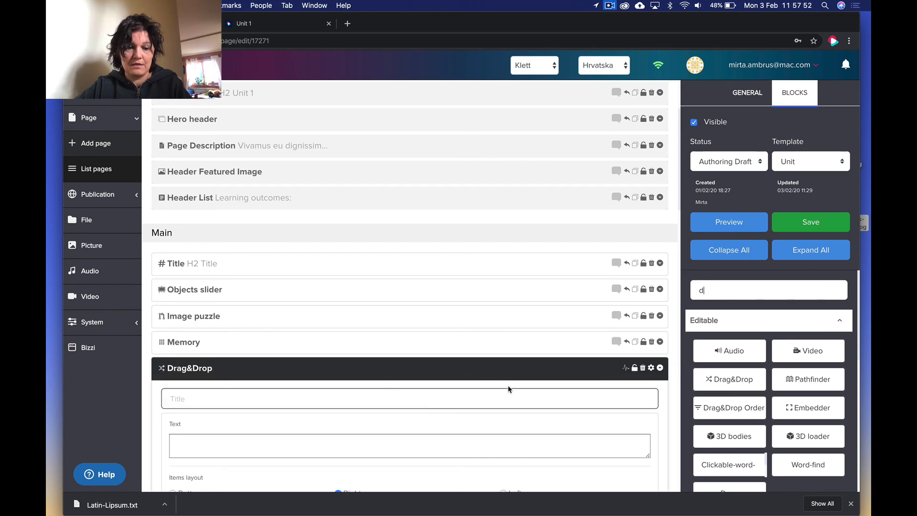
# Add one item and one target to the Drag&Drop block, with the target accepting item 1)
pyautogui.scroll(-5, 523, 391)
pyautogui.scroll(-5, 522, 391)
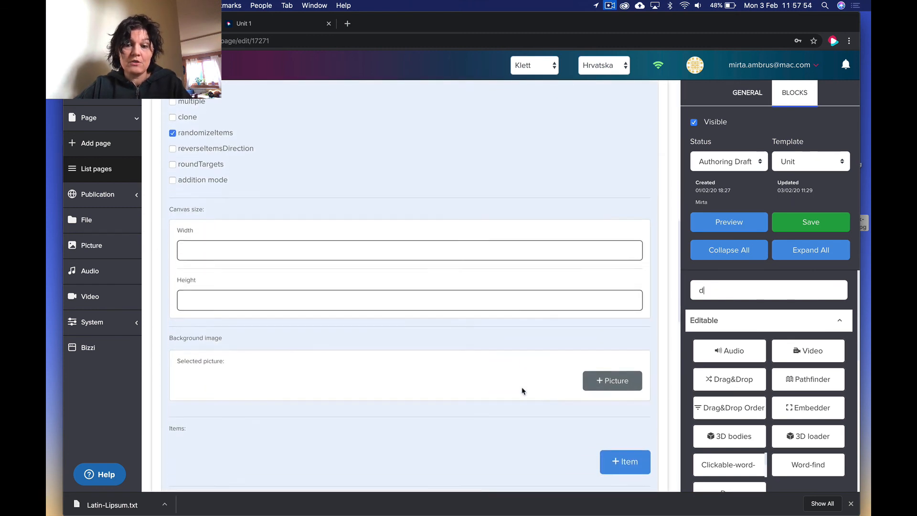
pyautogui.scroll(-5, 572, 373)
pyautogui.scroll(3, 573, 373)
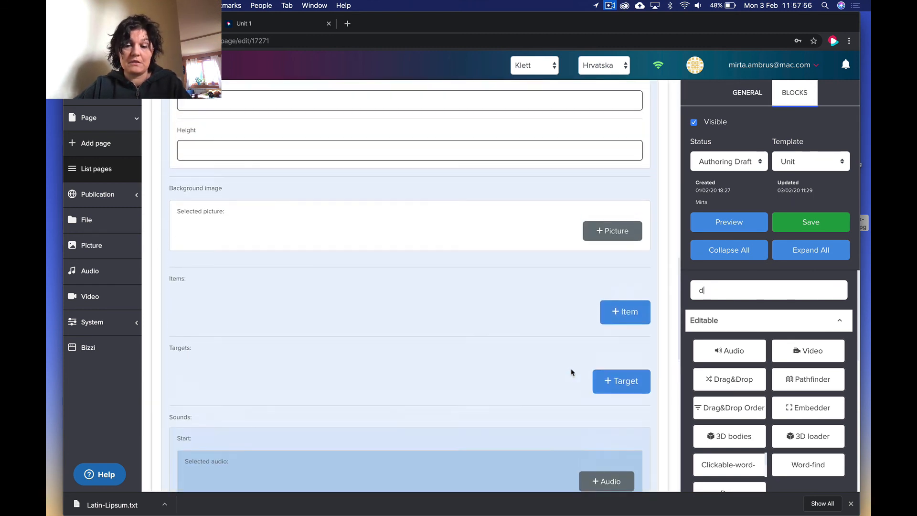
pyautogui.click(615, 337)
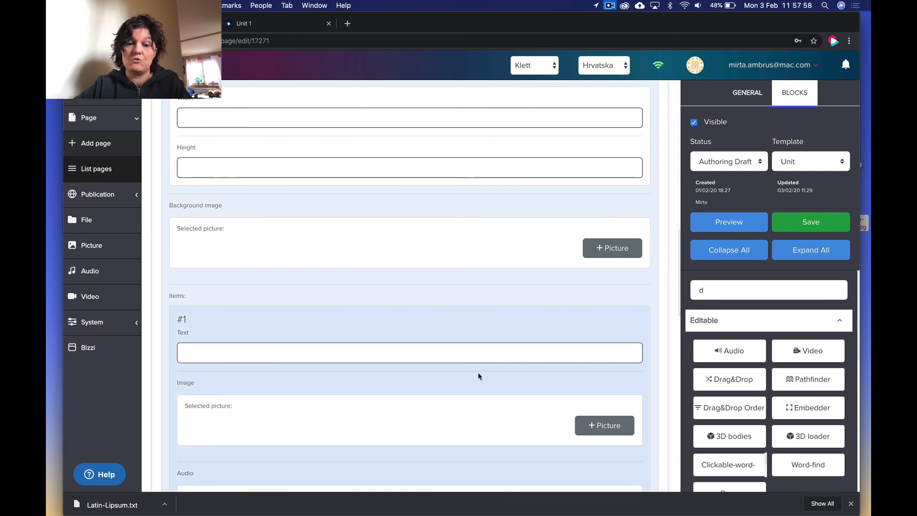
pyautogui.scroll(-7, 479, 374)
pyautogui.click(618, 359)
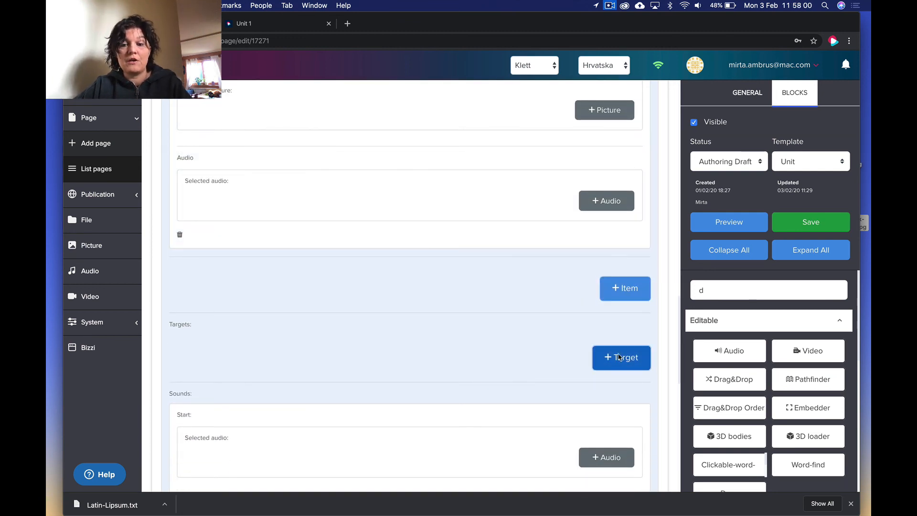
pyautogui.click(488, 363)
pyautogui.scroll(-2, 491, 357)
pyautogui.click(492, 358)
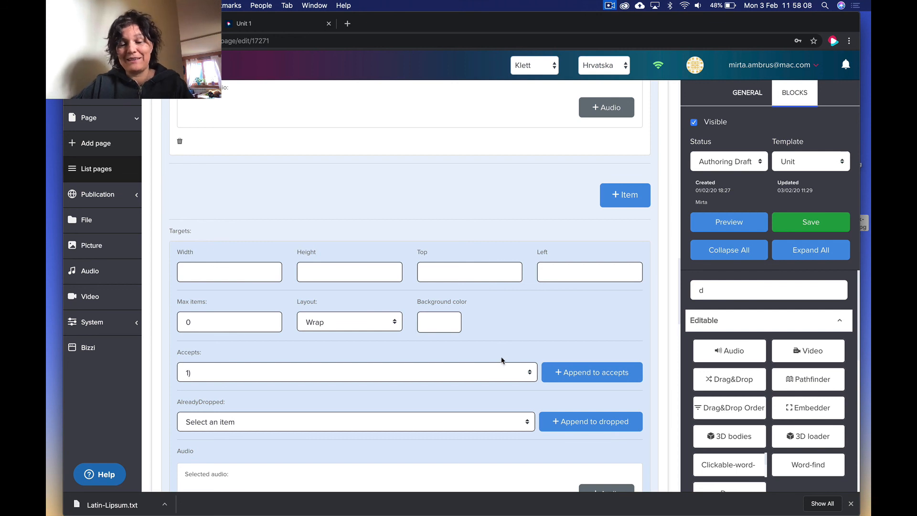
# Examine the Drag&Drop target's audio, background and text bubble settings, and the item's text, image and audio fields
pyautogui.scroll(-5, 446, 314)
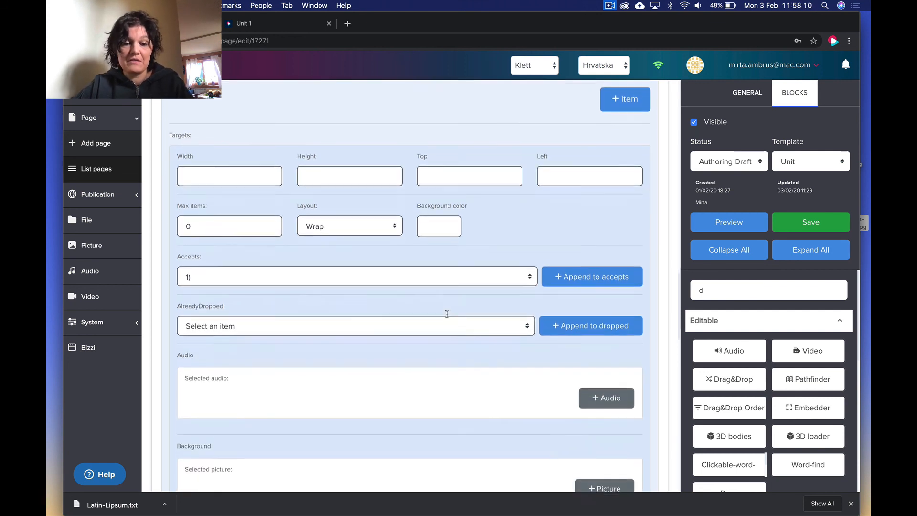
pyautogui.scroll(-1, 446, 313)
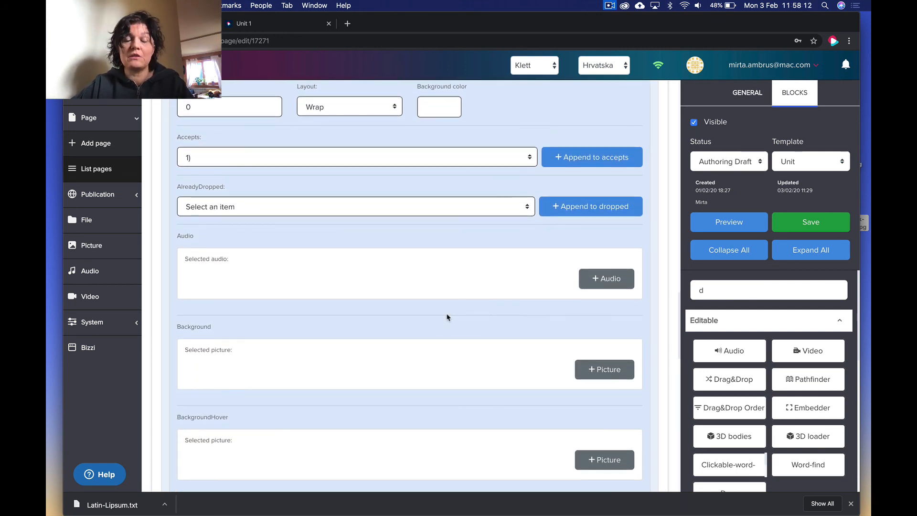
pyautogui.scroll(-1, 448, 317)
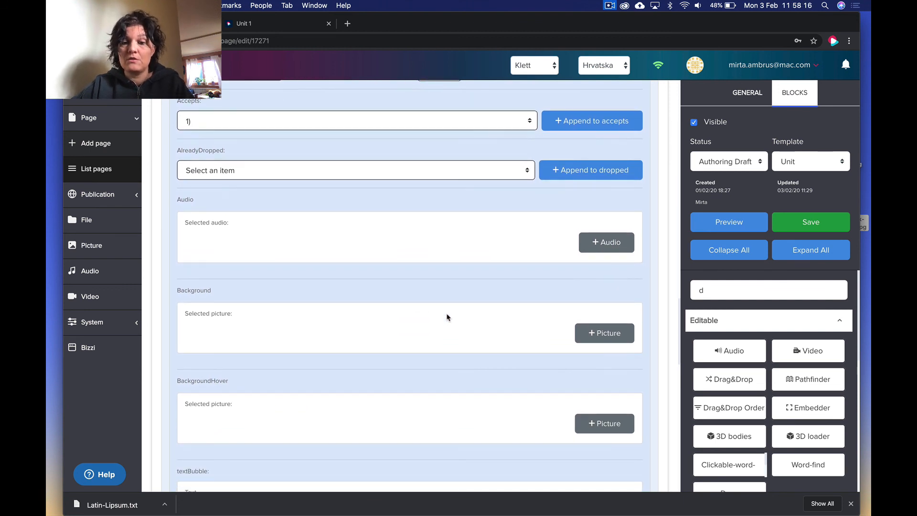
pyautogui.scroll(-1, 448, 317)
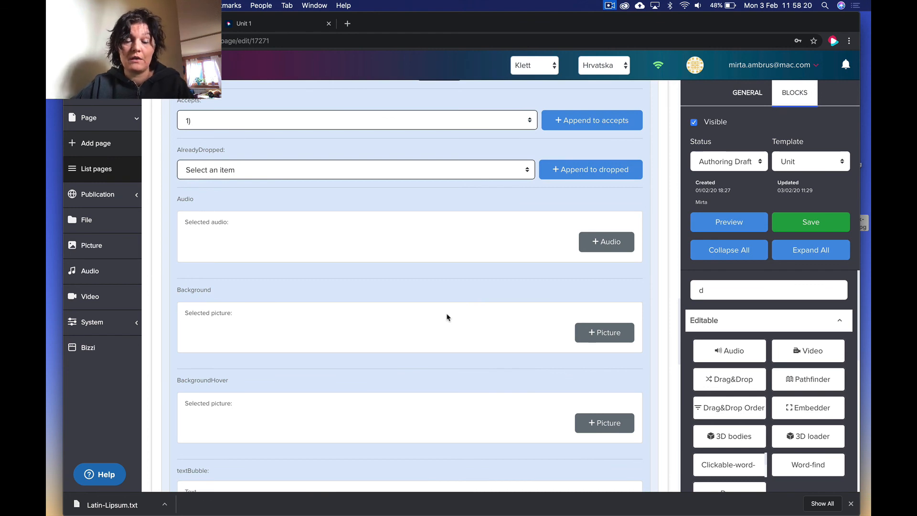
pyautogui.scroll(-10, 446, 316)
pyautogui.scroll(2, 446, 316)
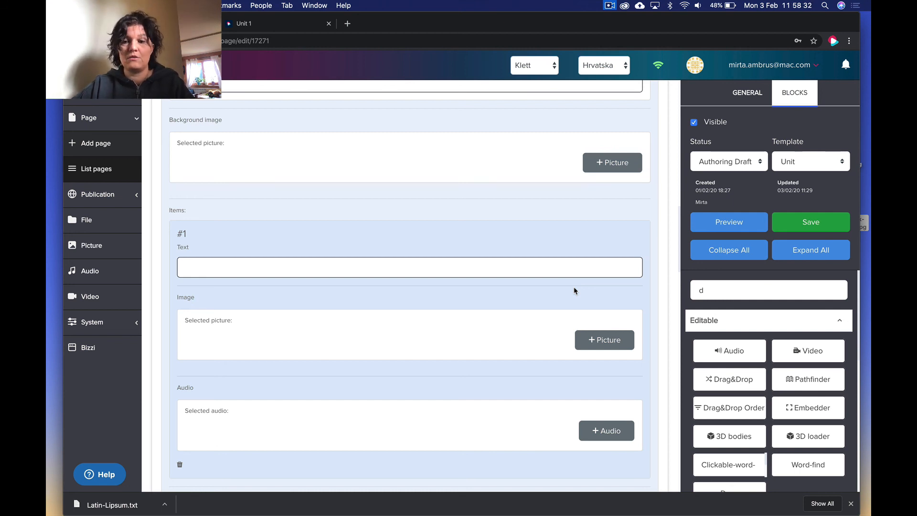
pyautogui.click(610, 6)
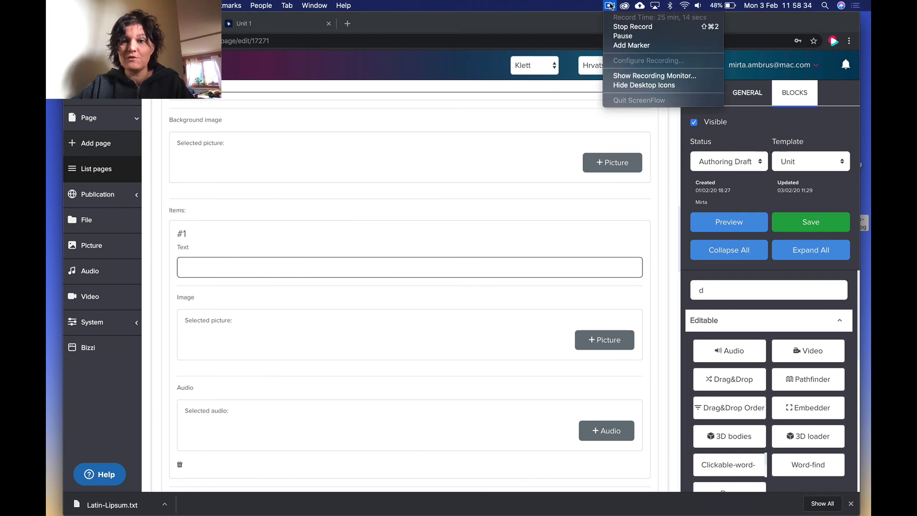